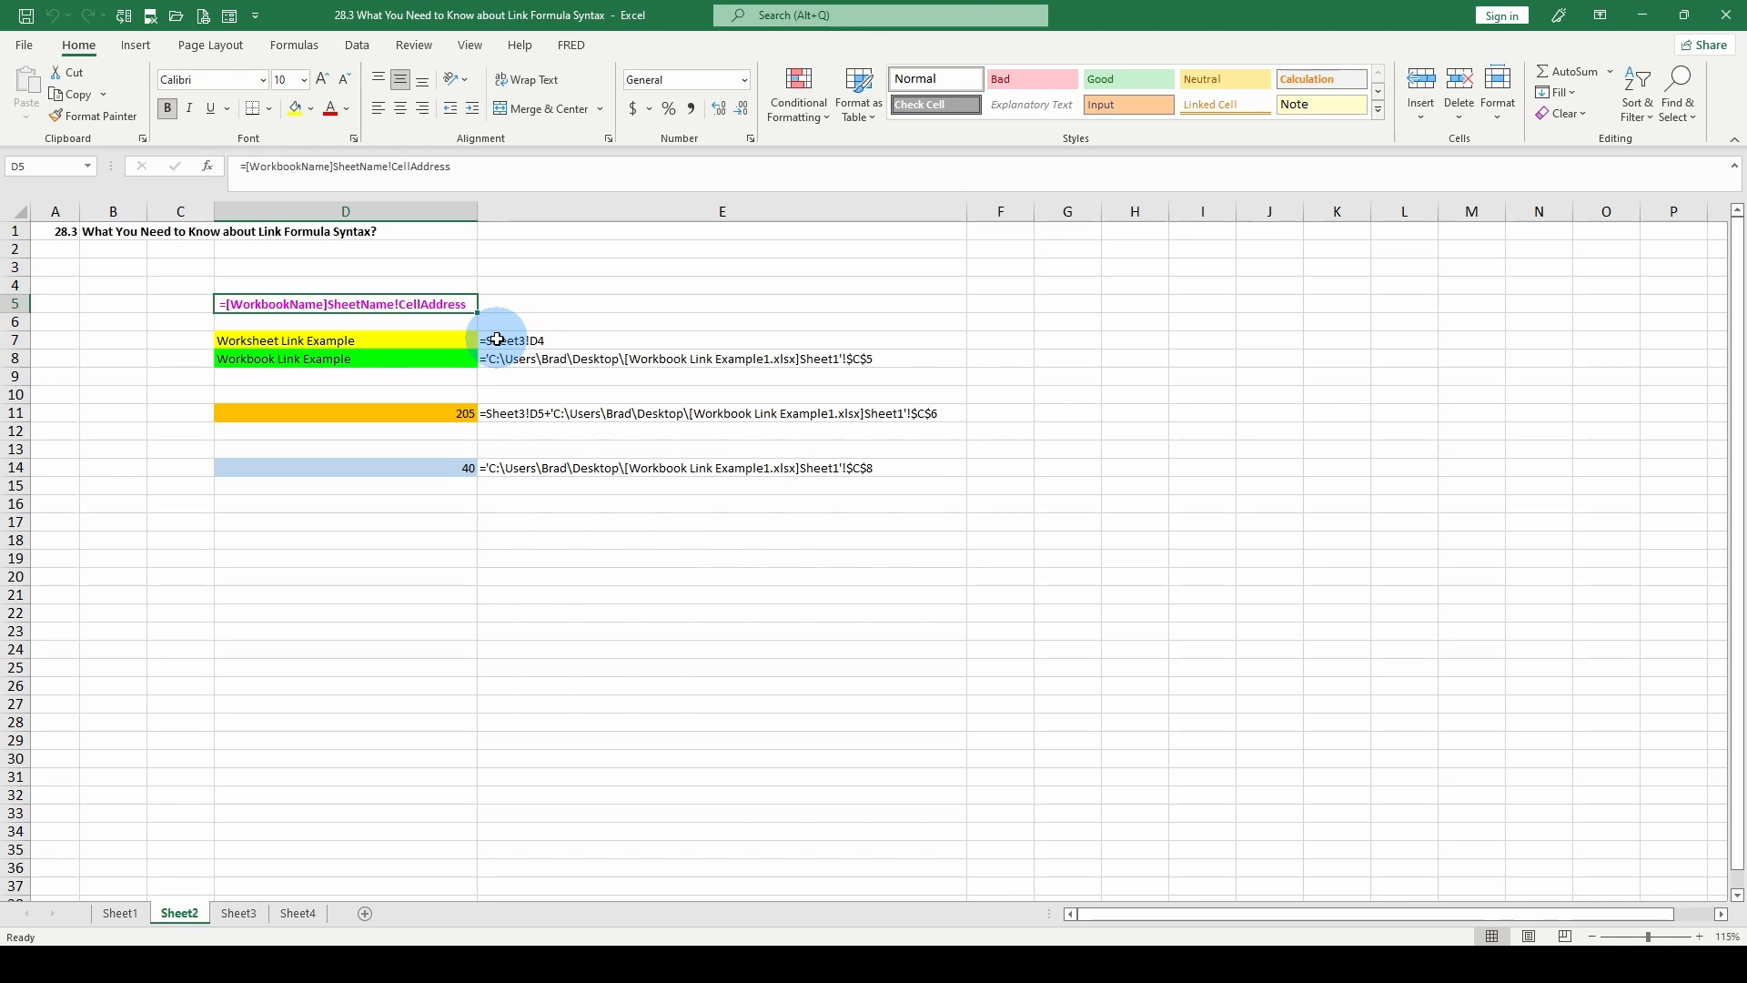
Examine the worksheet, workbook and combined link formulas in E7, E8 and E11, and view the linked source data on Sheet3.
click(497, 339)
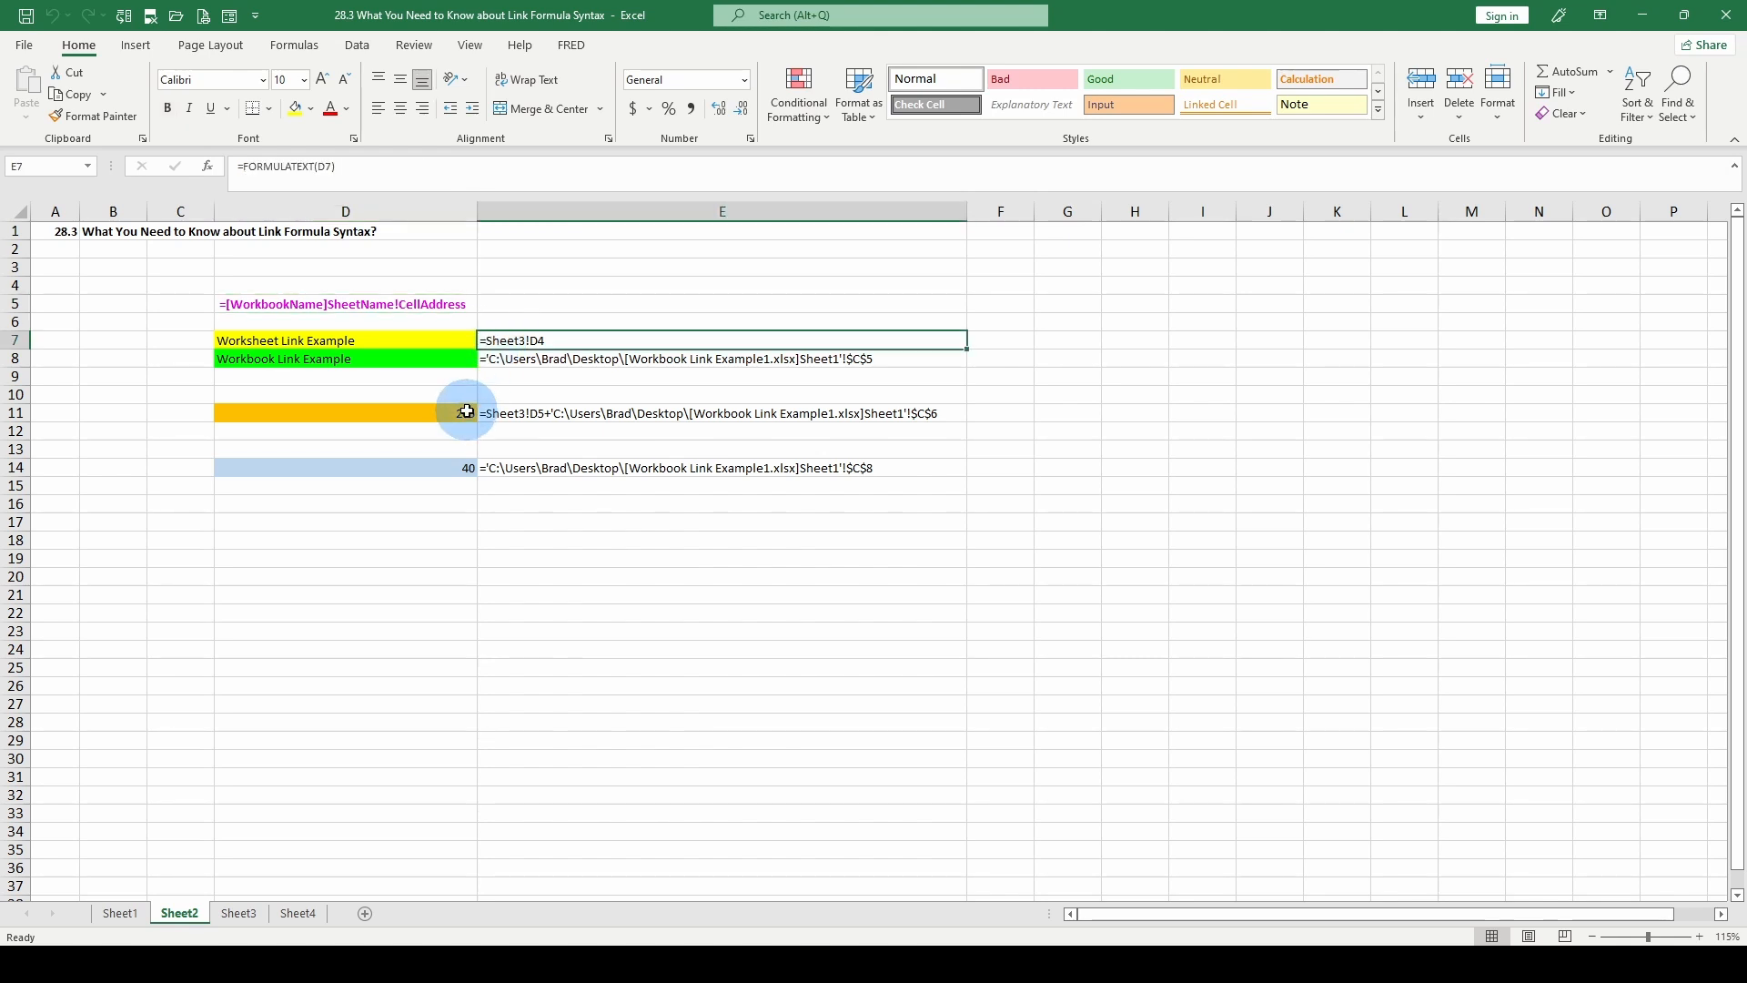
click(525, 358)
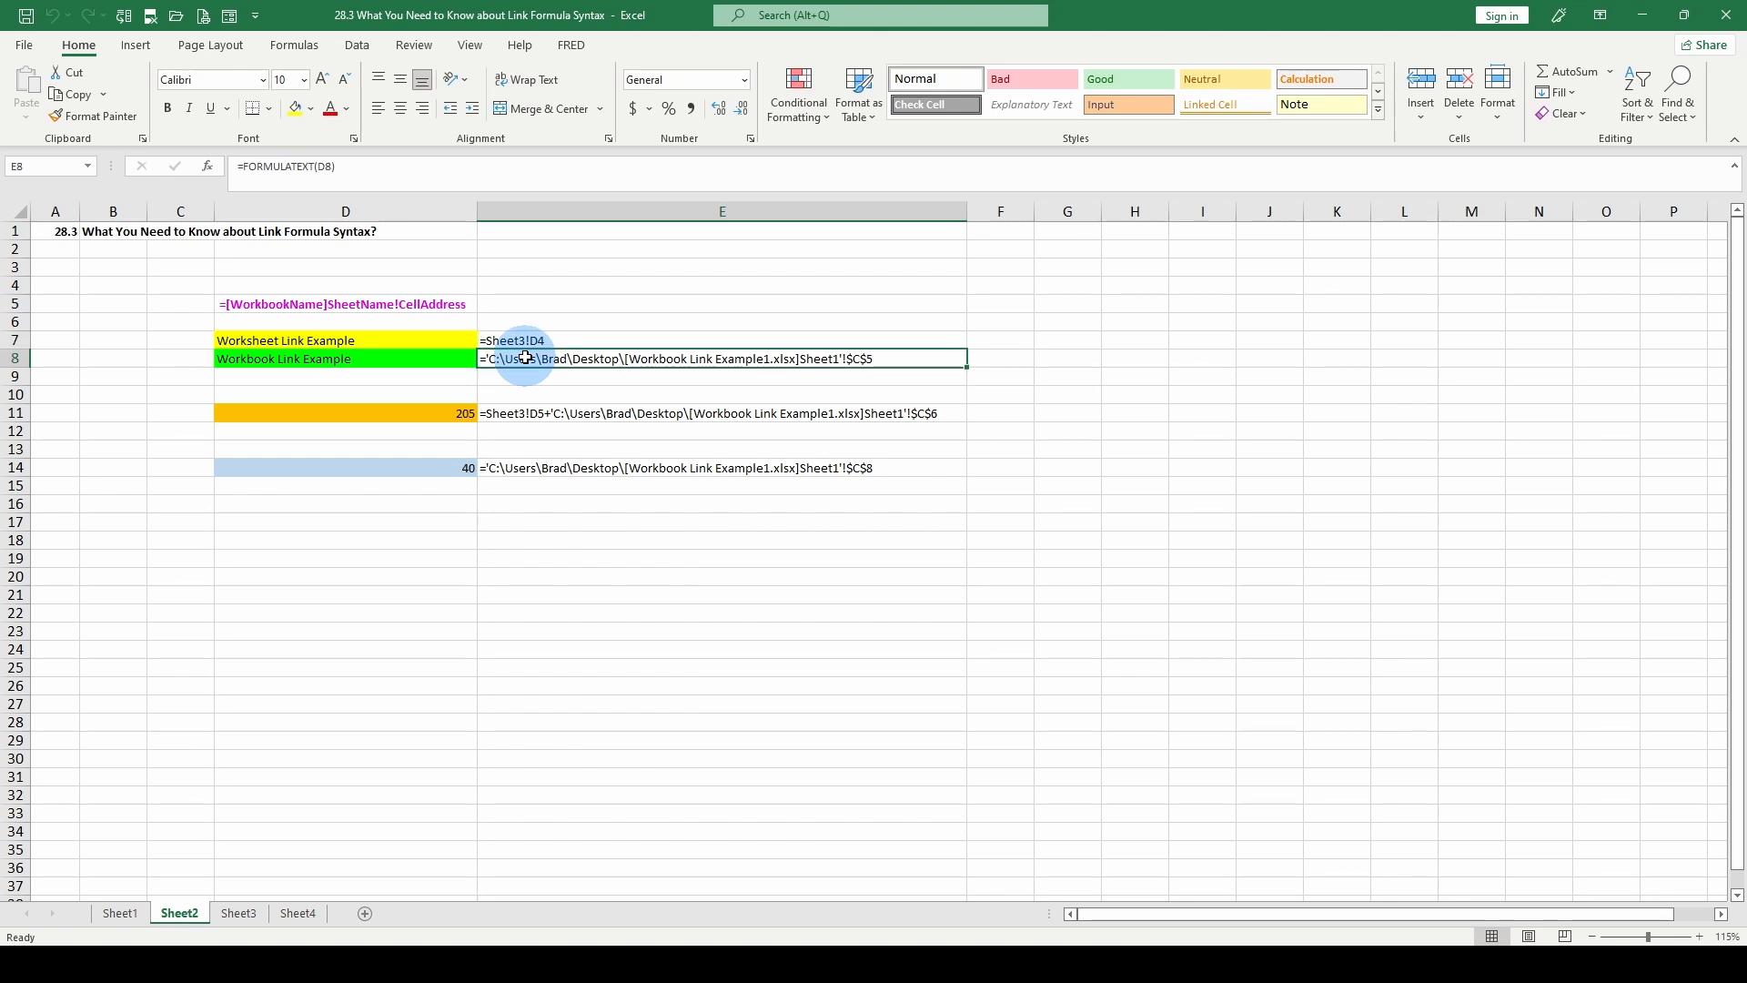
click(500, 413)
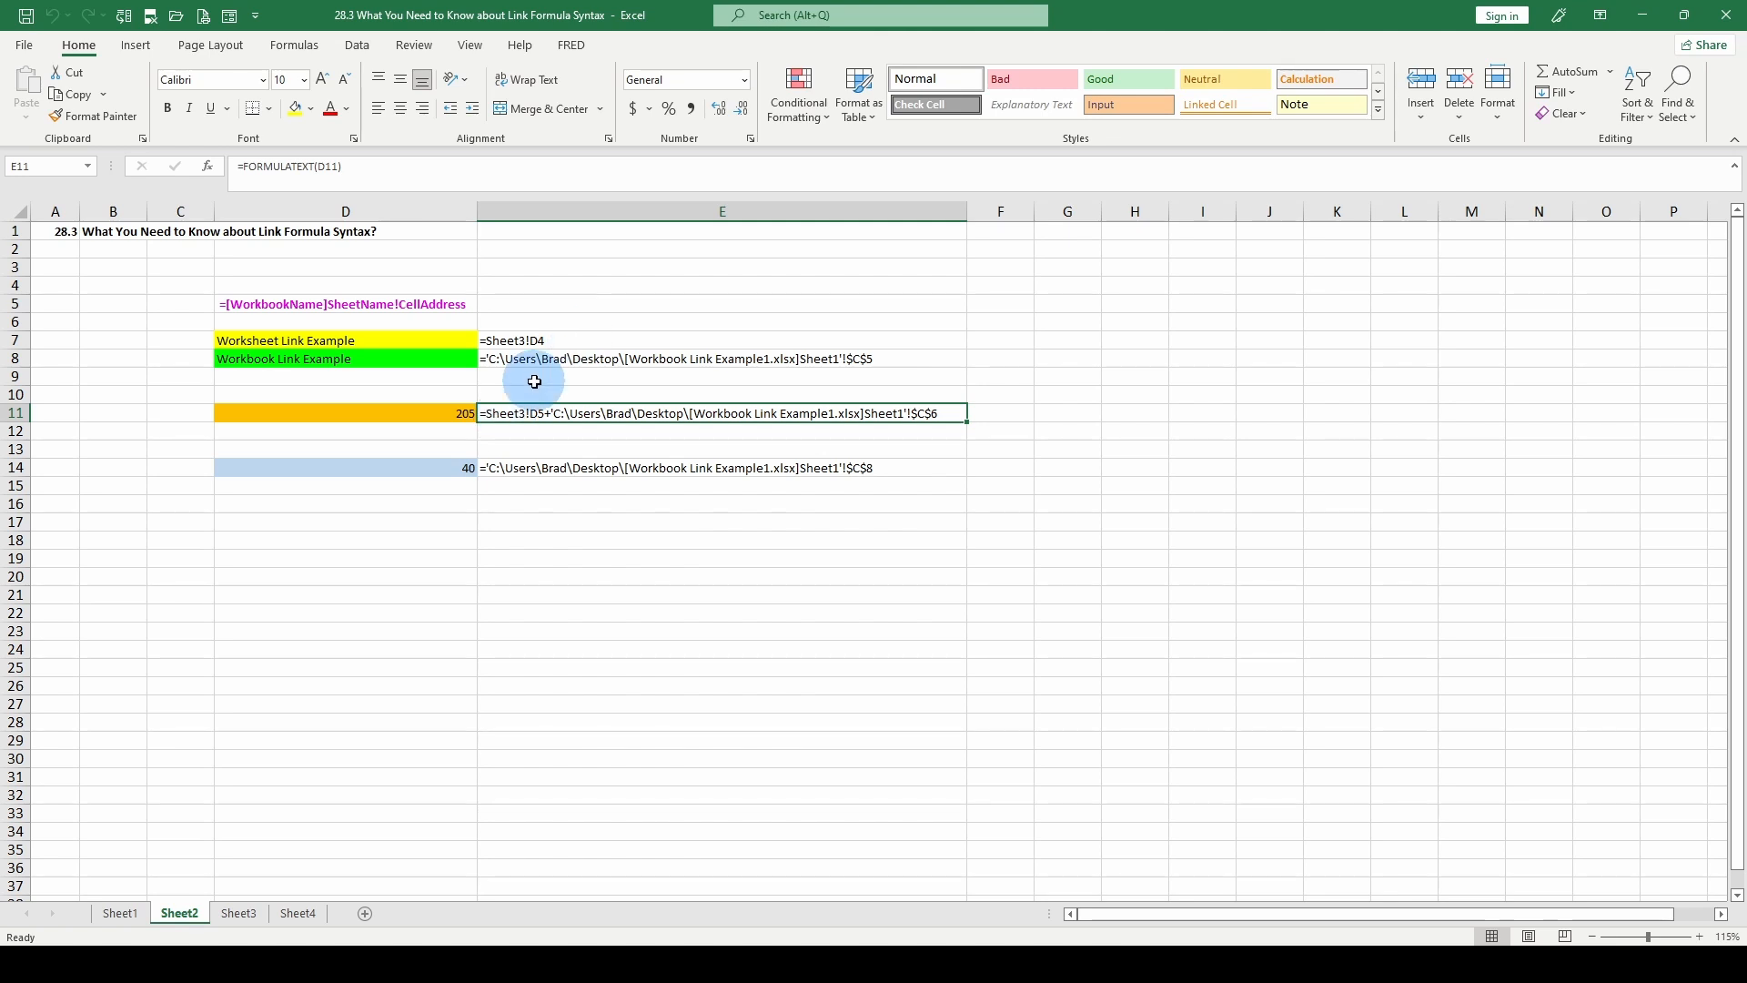
click(557, 359)
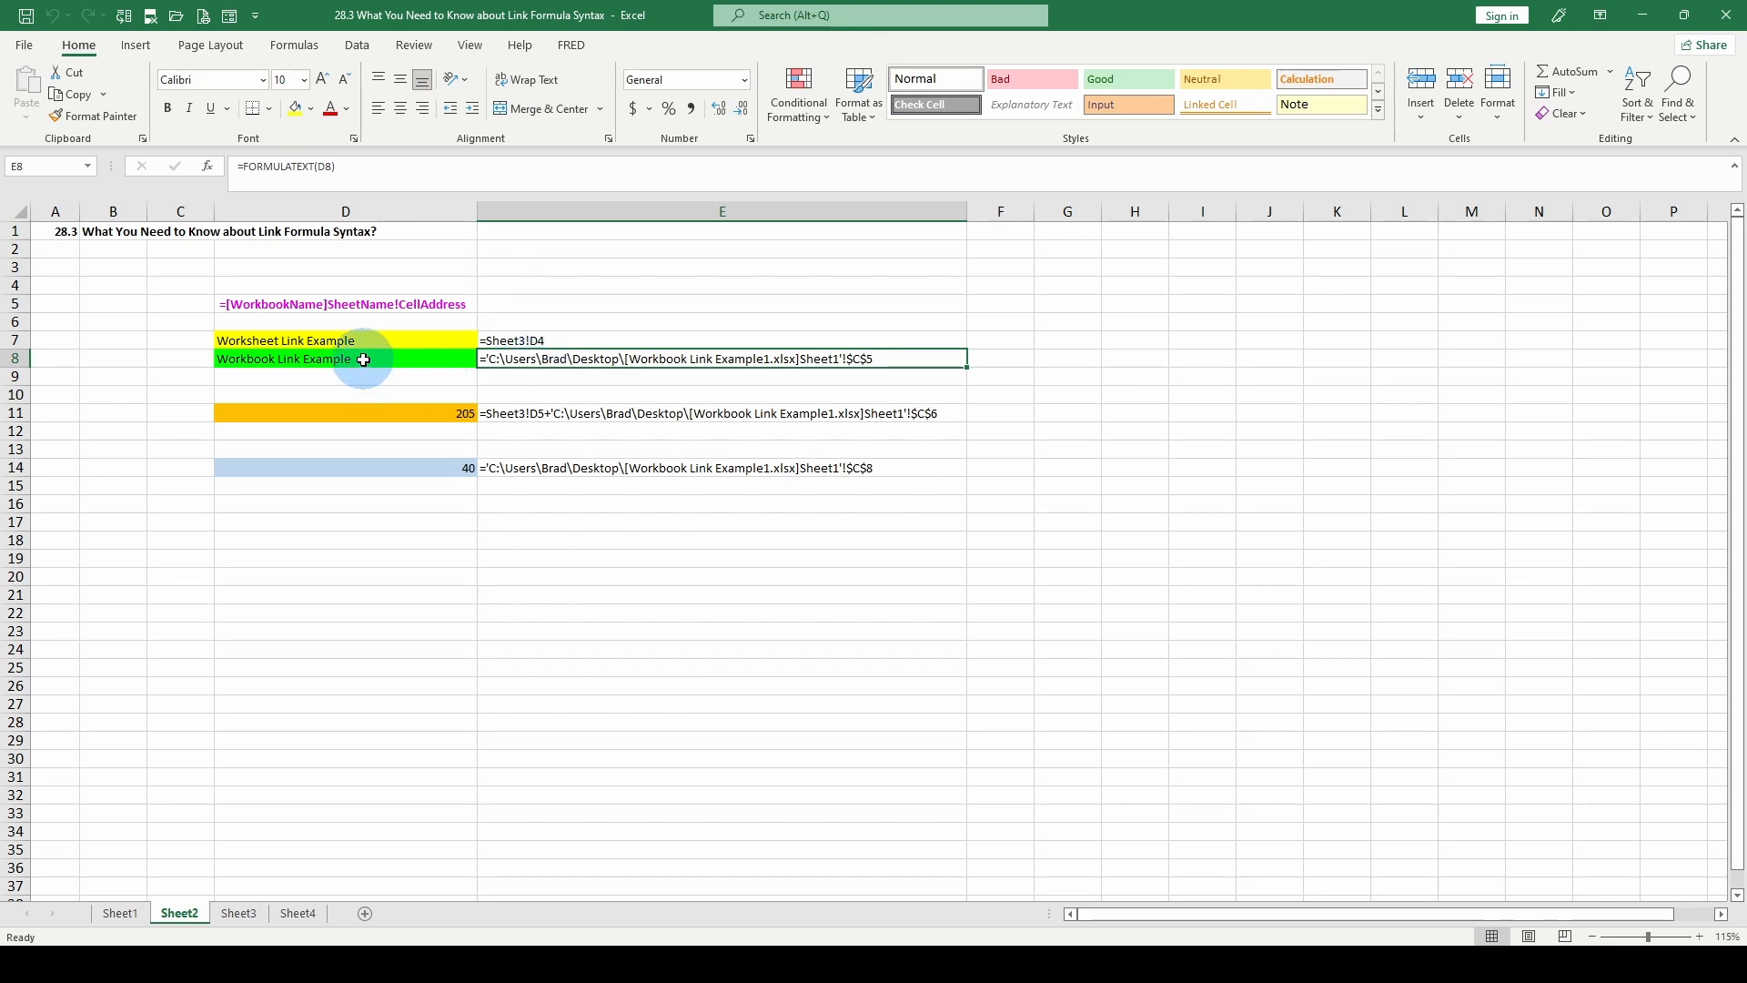
click(514, 340)
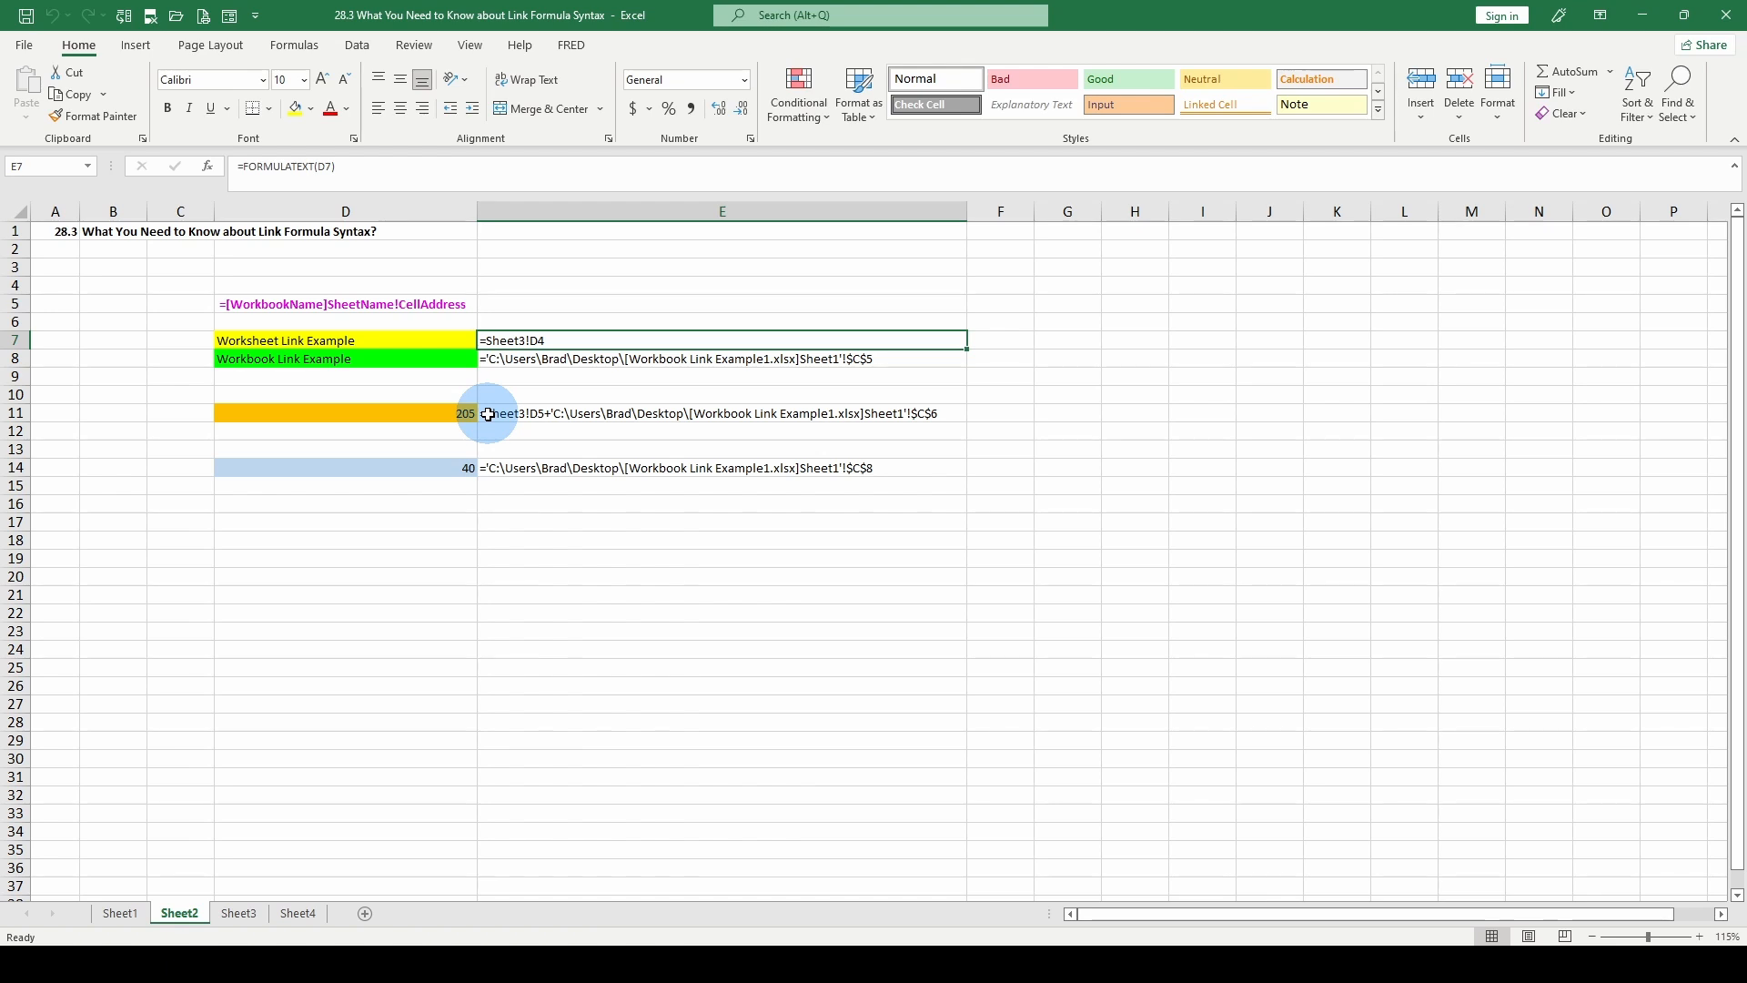
click(244, 913)
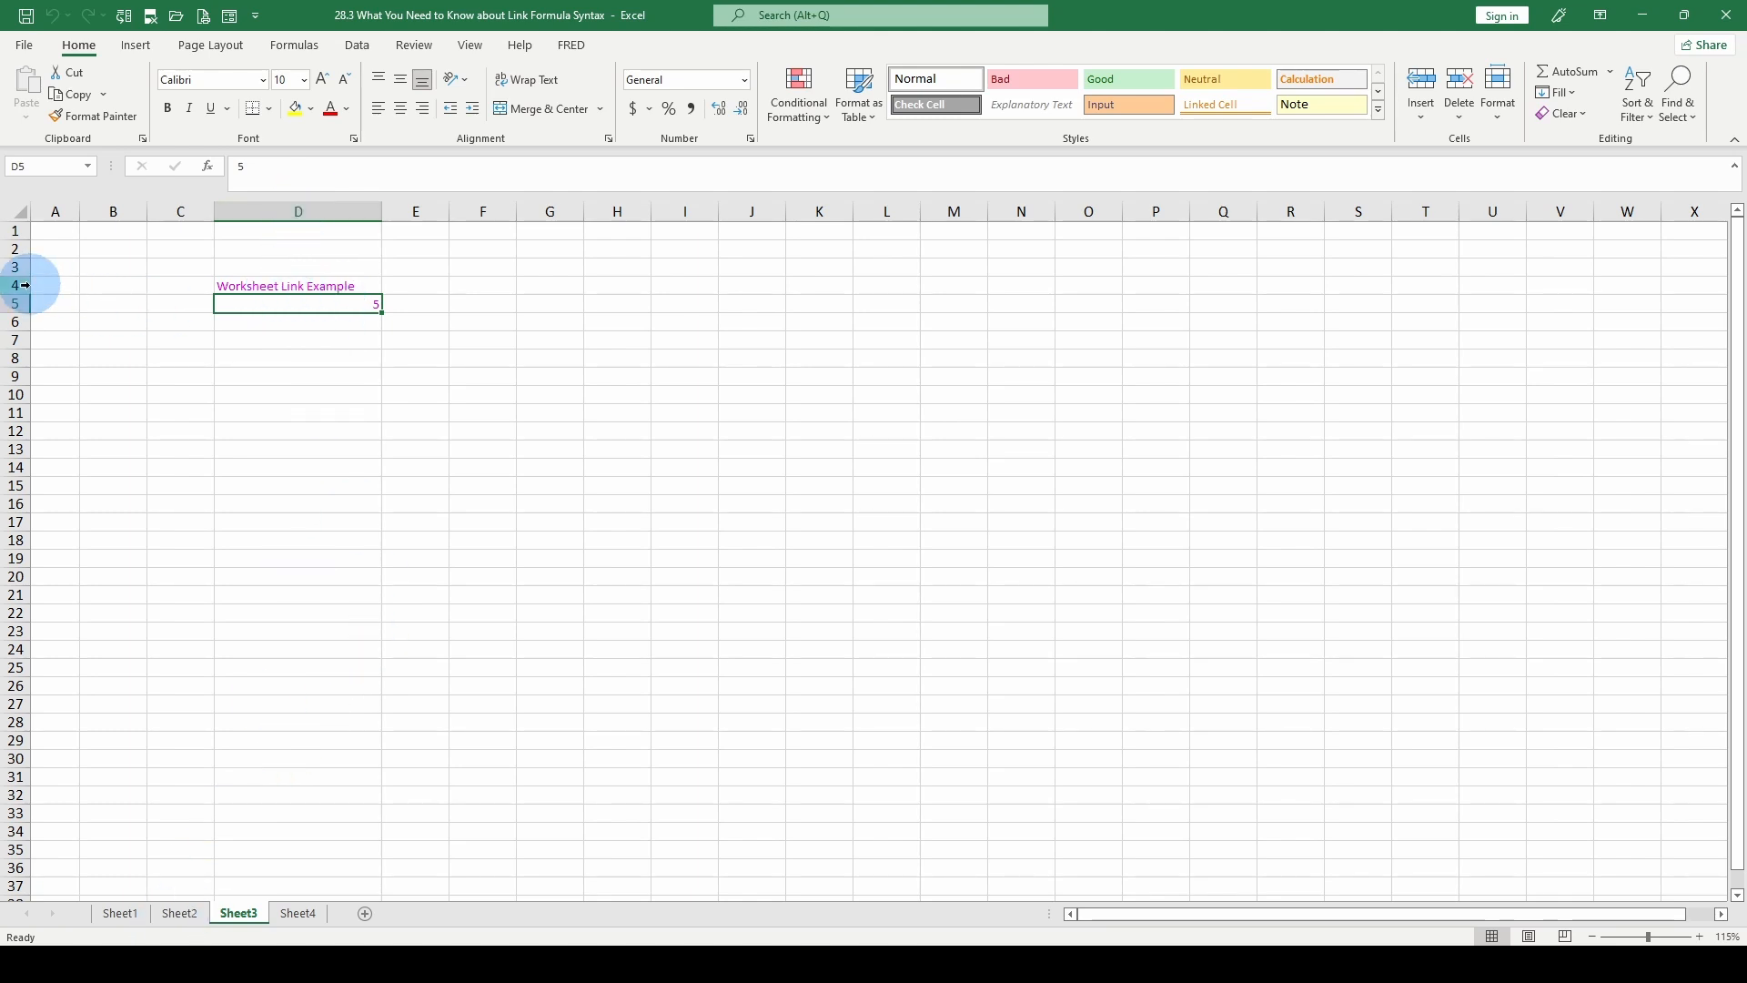
Enter a worksheet link formula in Sheet2 cell D7 that references cell D4 on Sheet3.
click(177, 913)
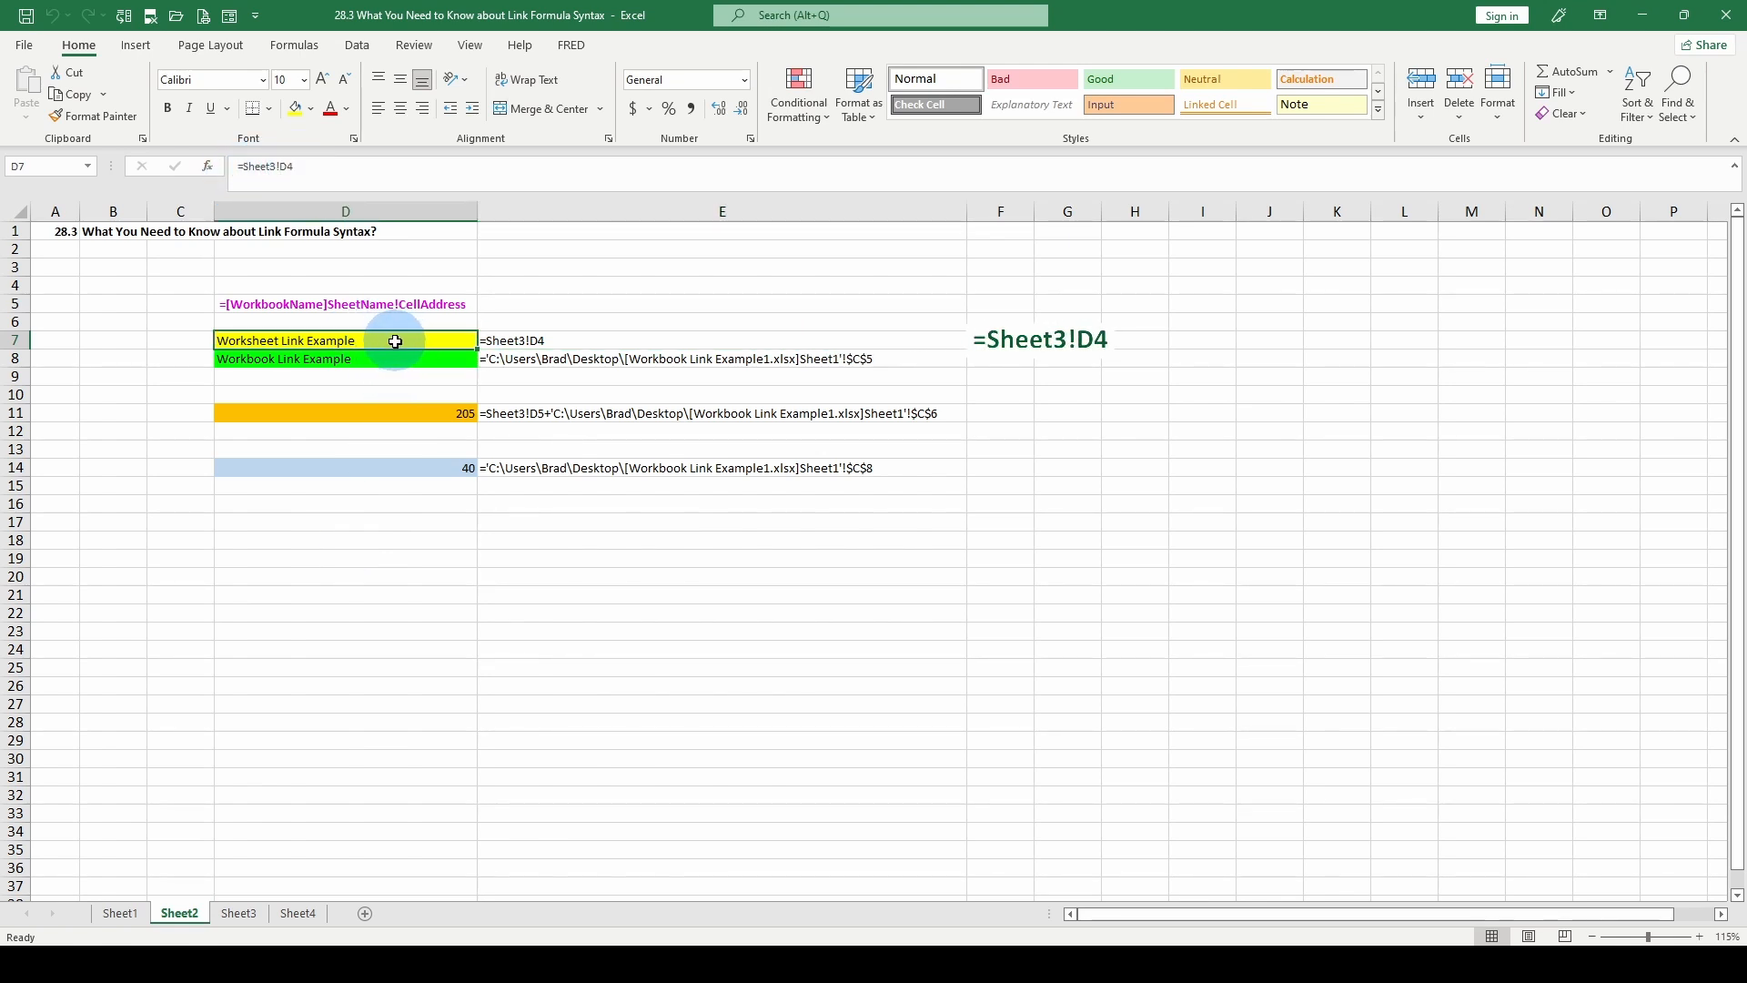
text(=)
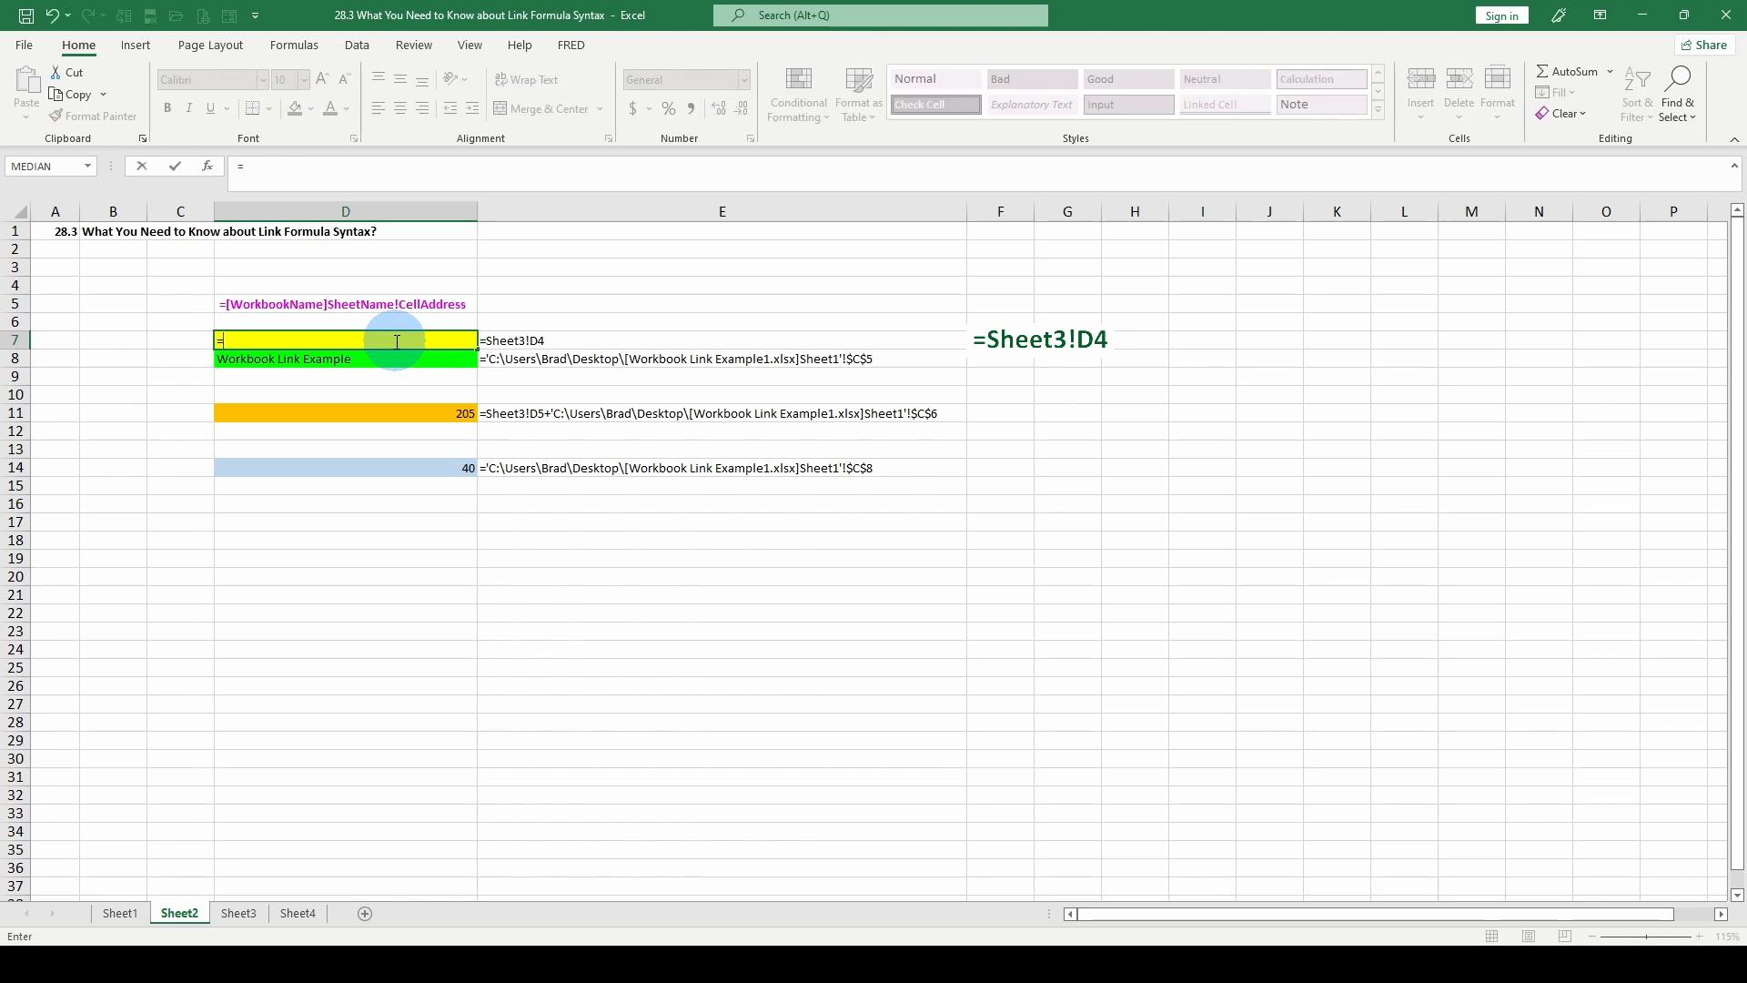
click(239, 912)
click(265, 286)
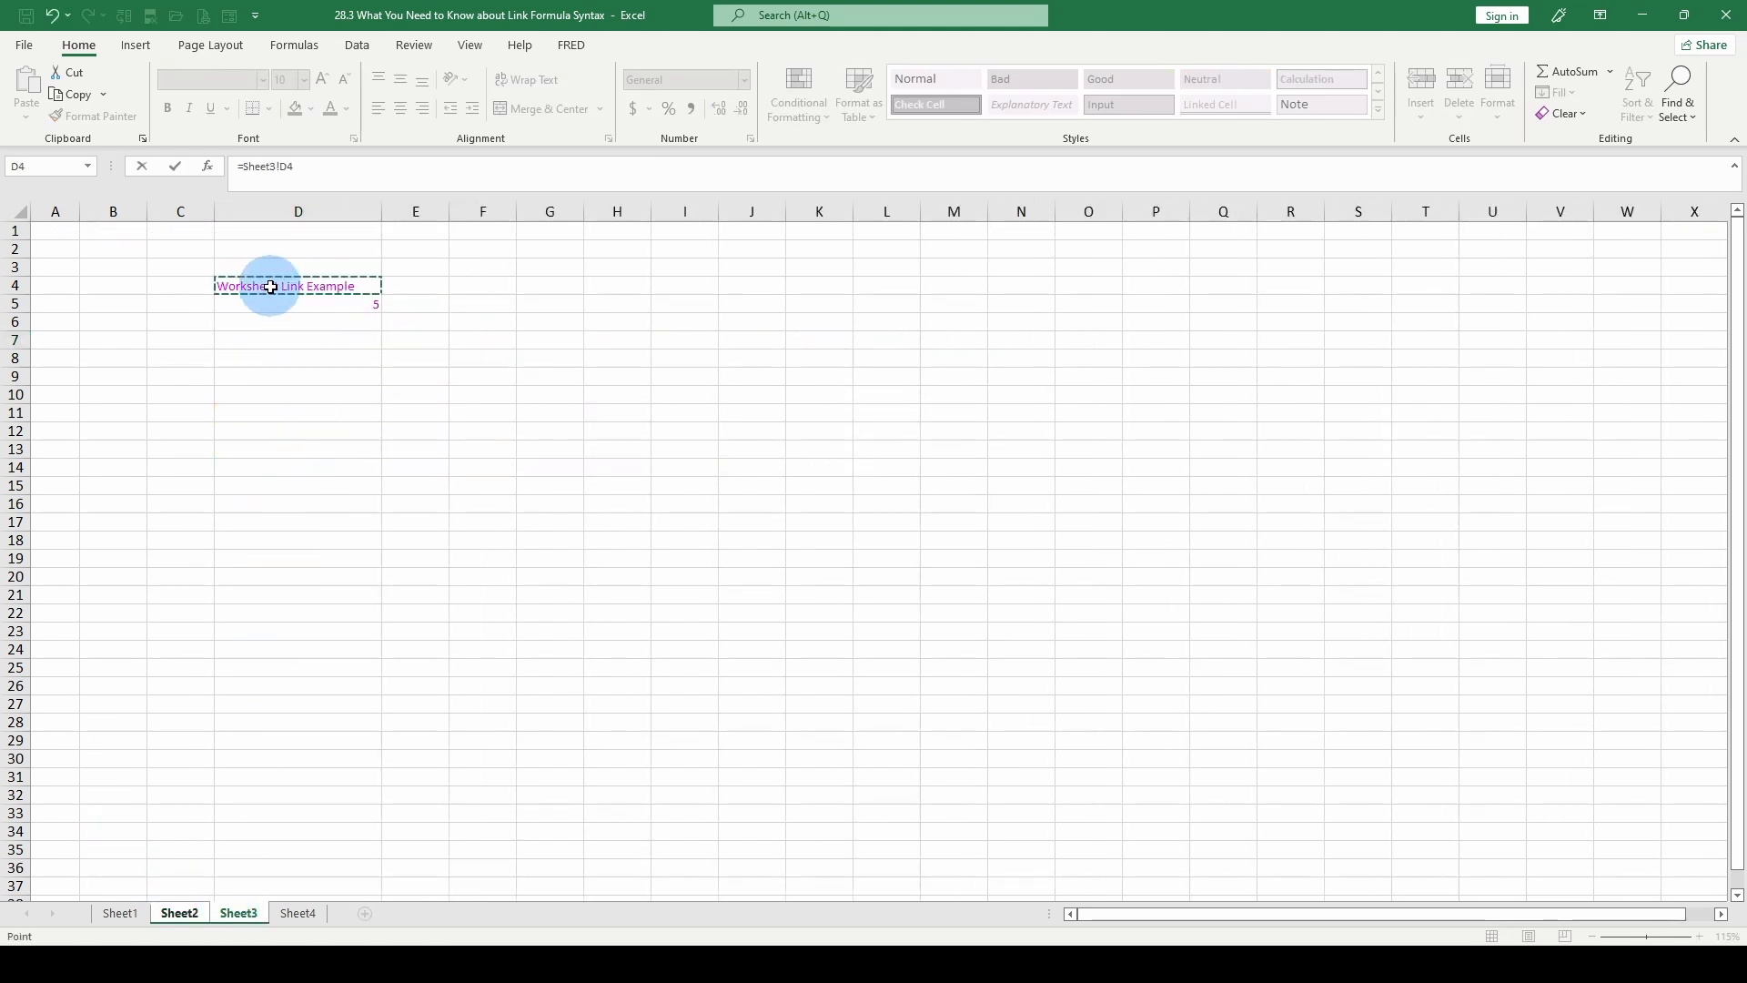
key(Return)
key(Up)
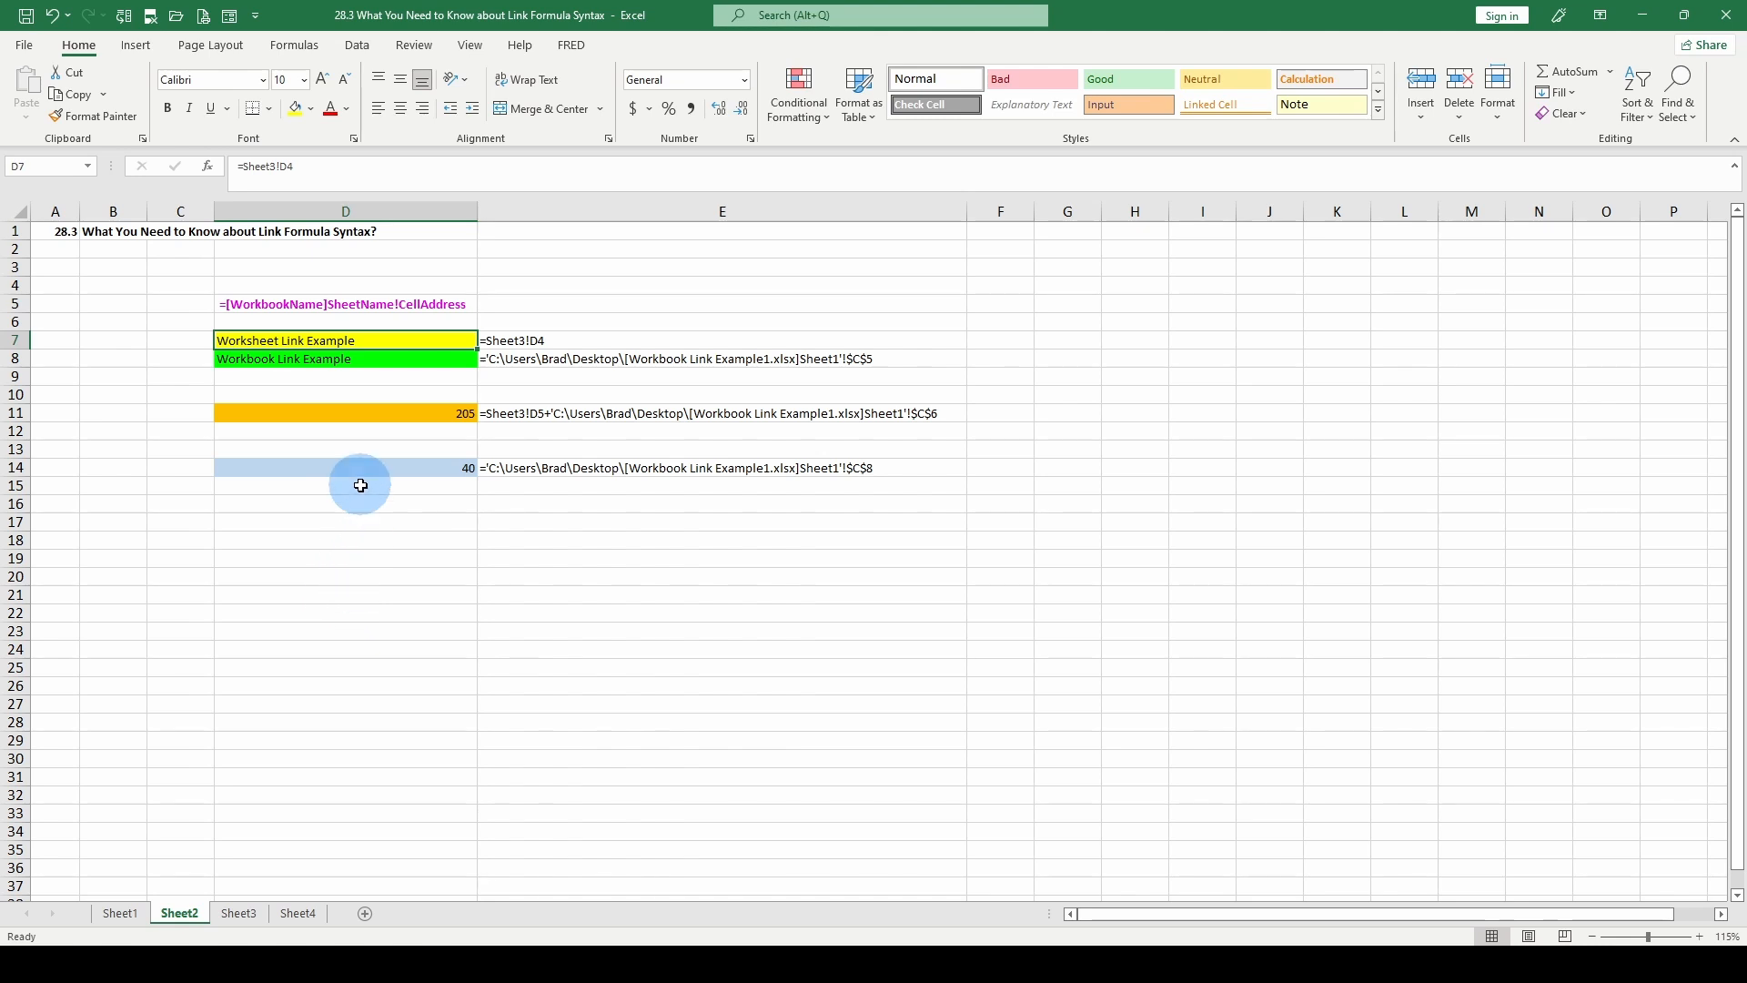
Enter a SUM formula in Sheet2 cell D6 that adds the range E7:E17 on Sheet3.
click(406, 320)
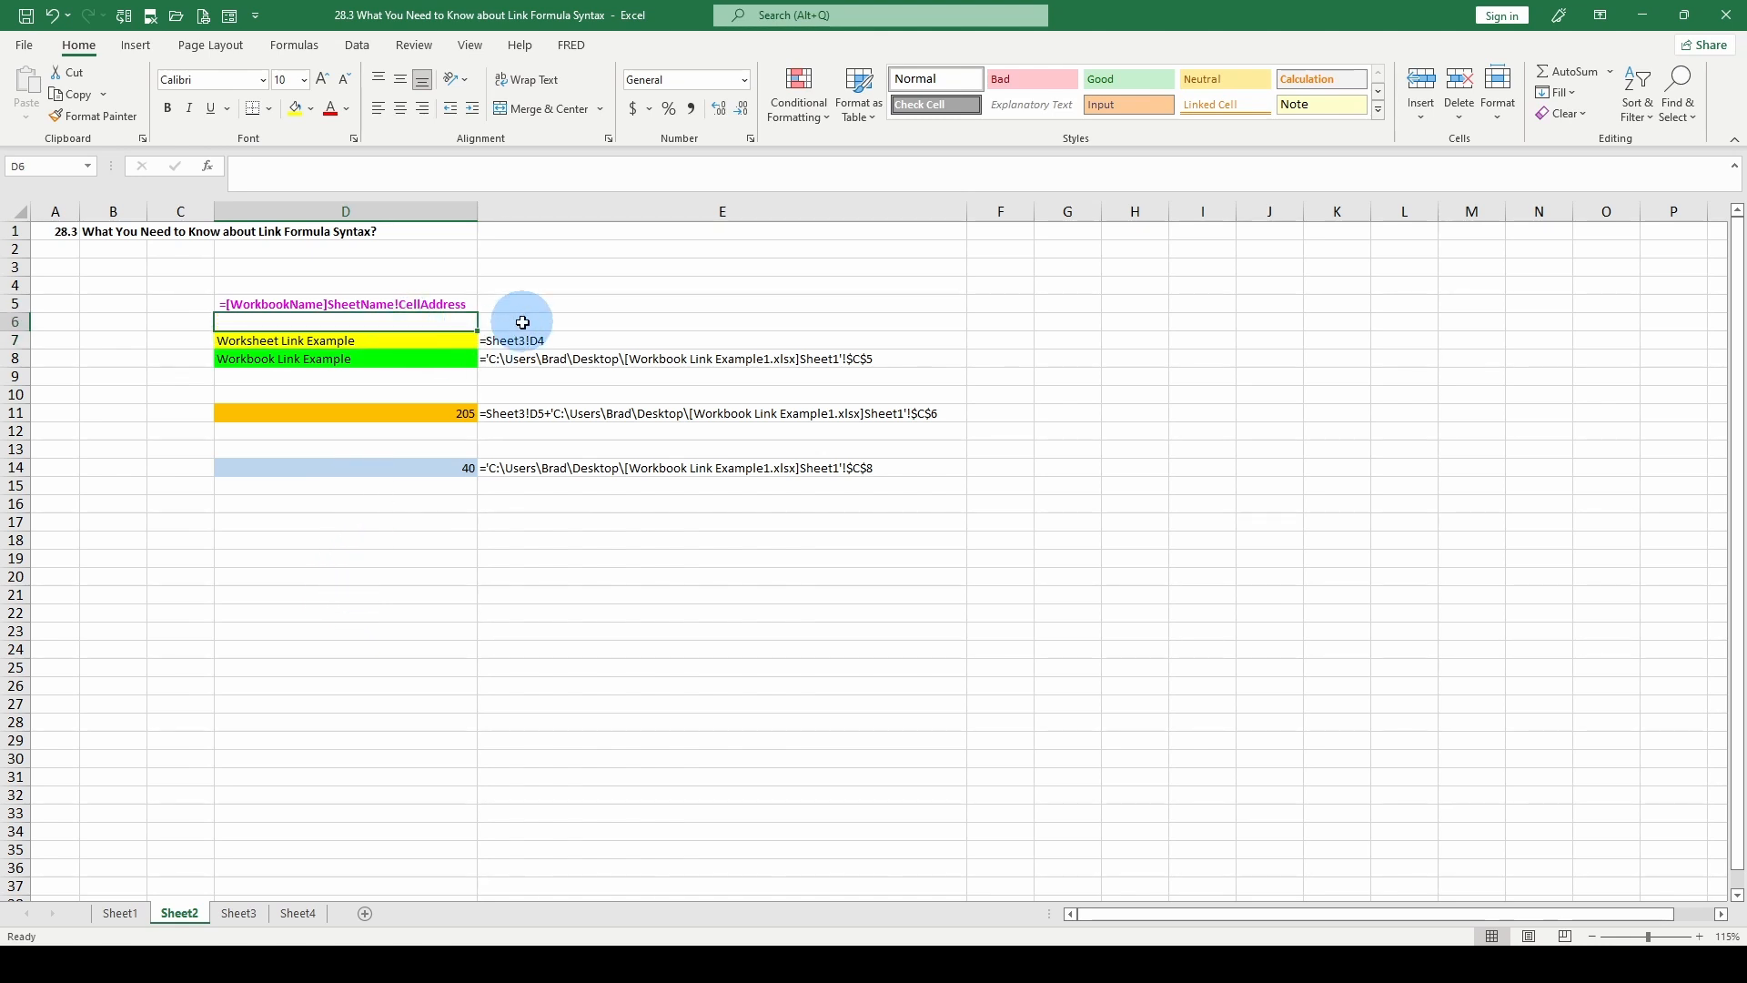
text(=)
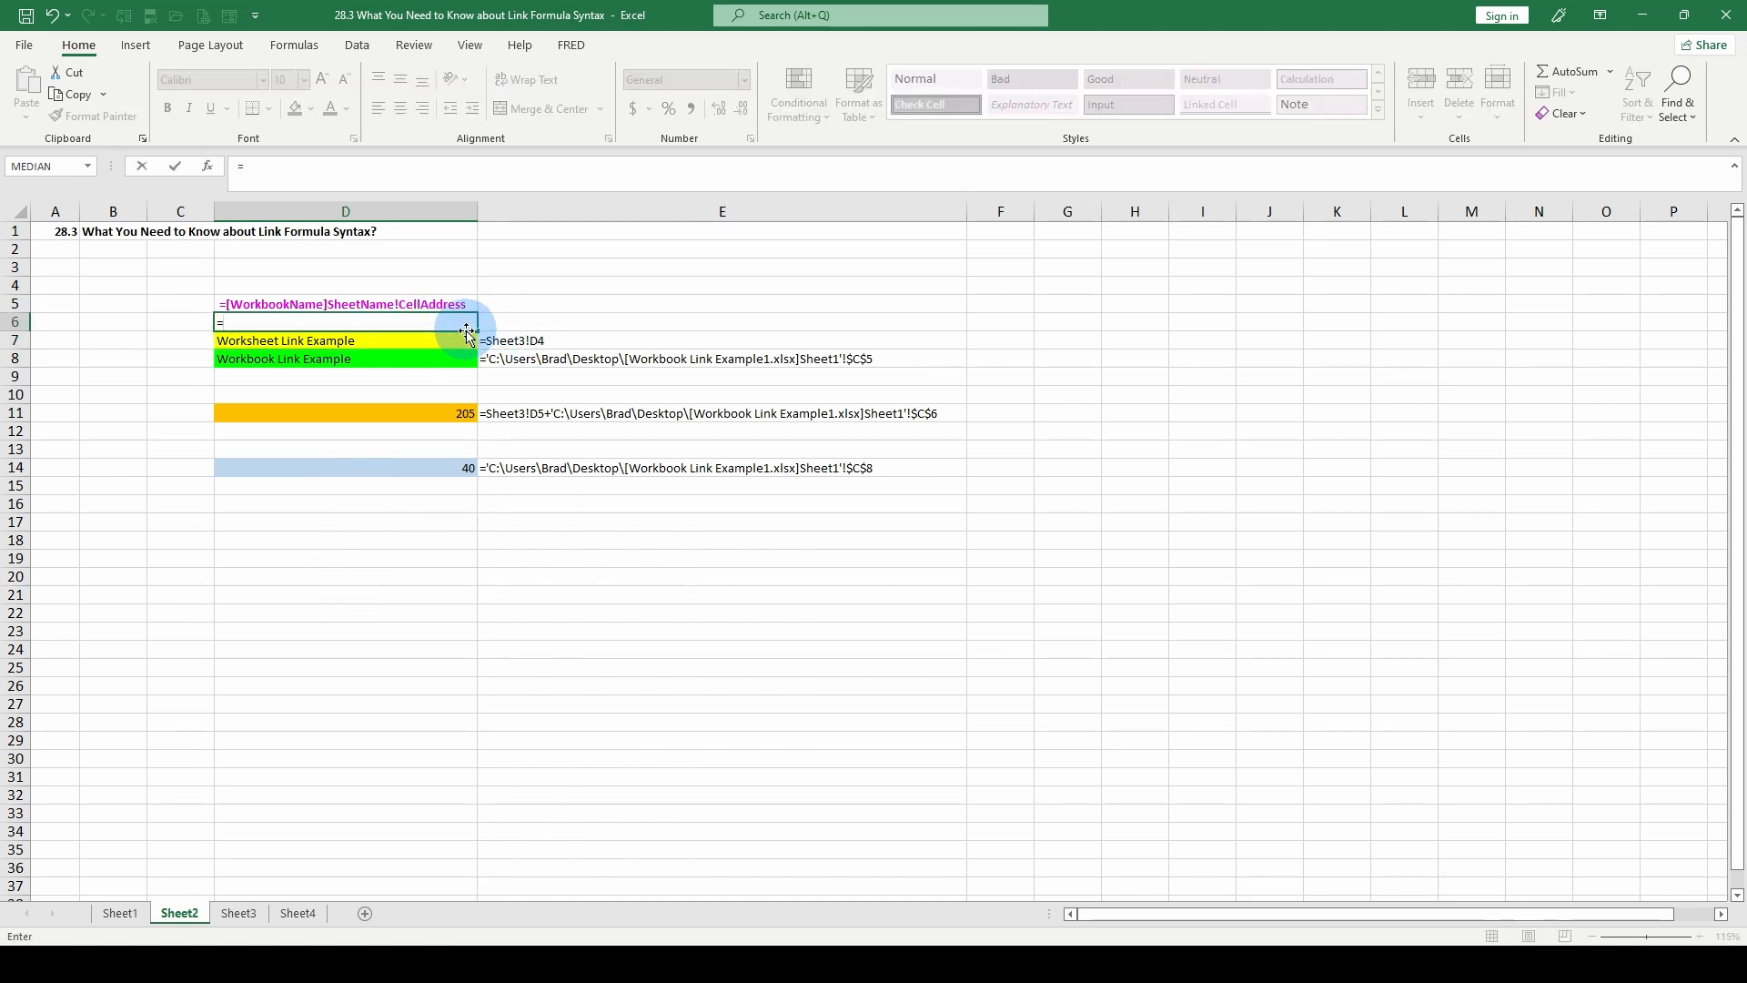
text(sum()
click(239, 914)
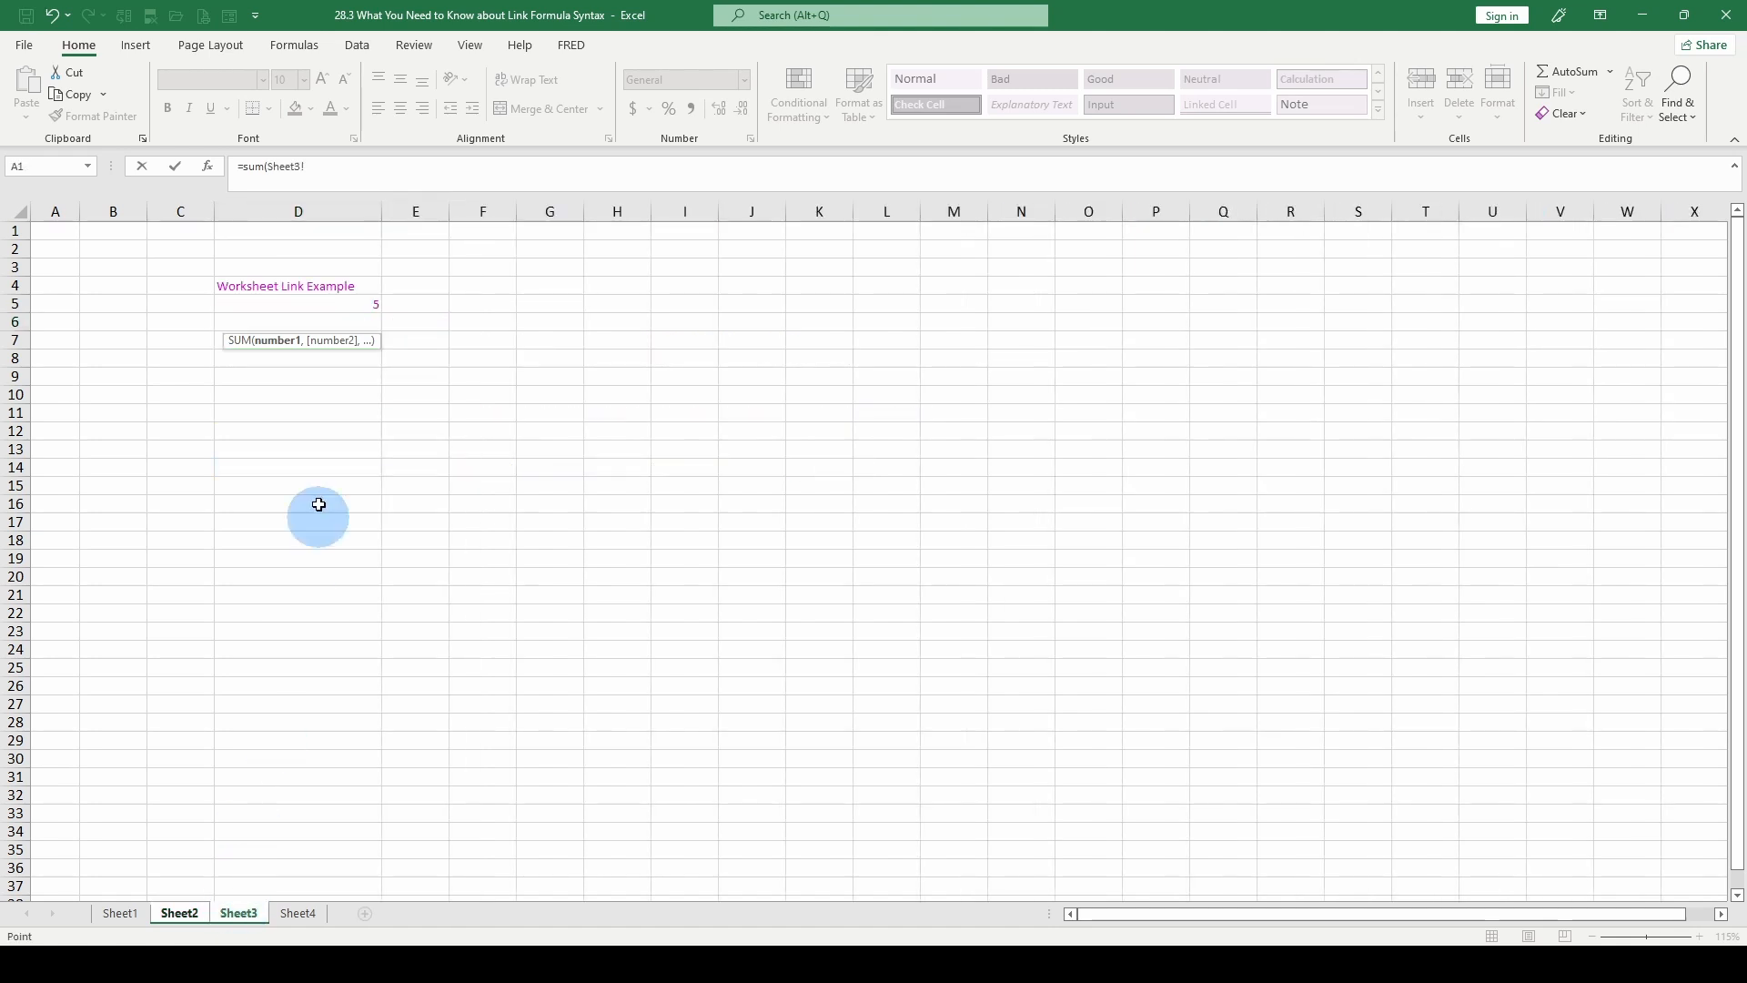
drag(426, 342, 445, 527)
key(Return)
click(384, 320)
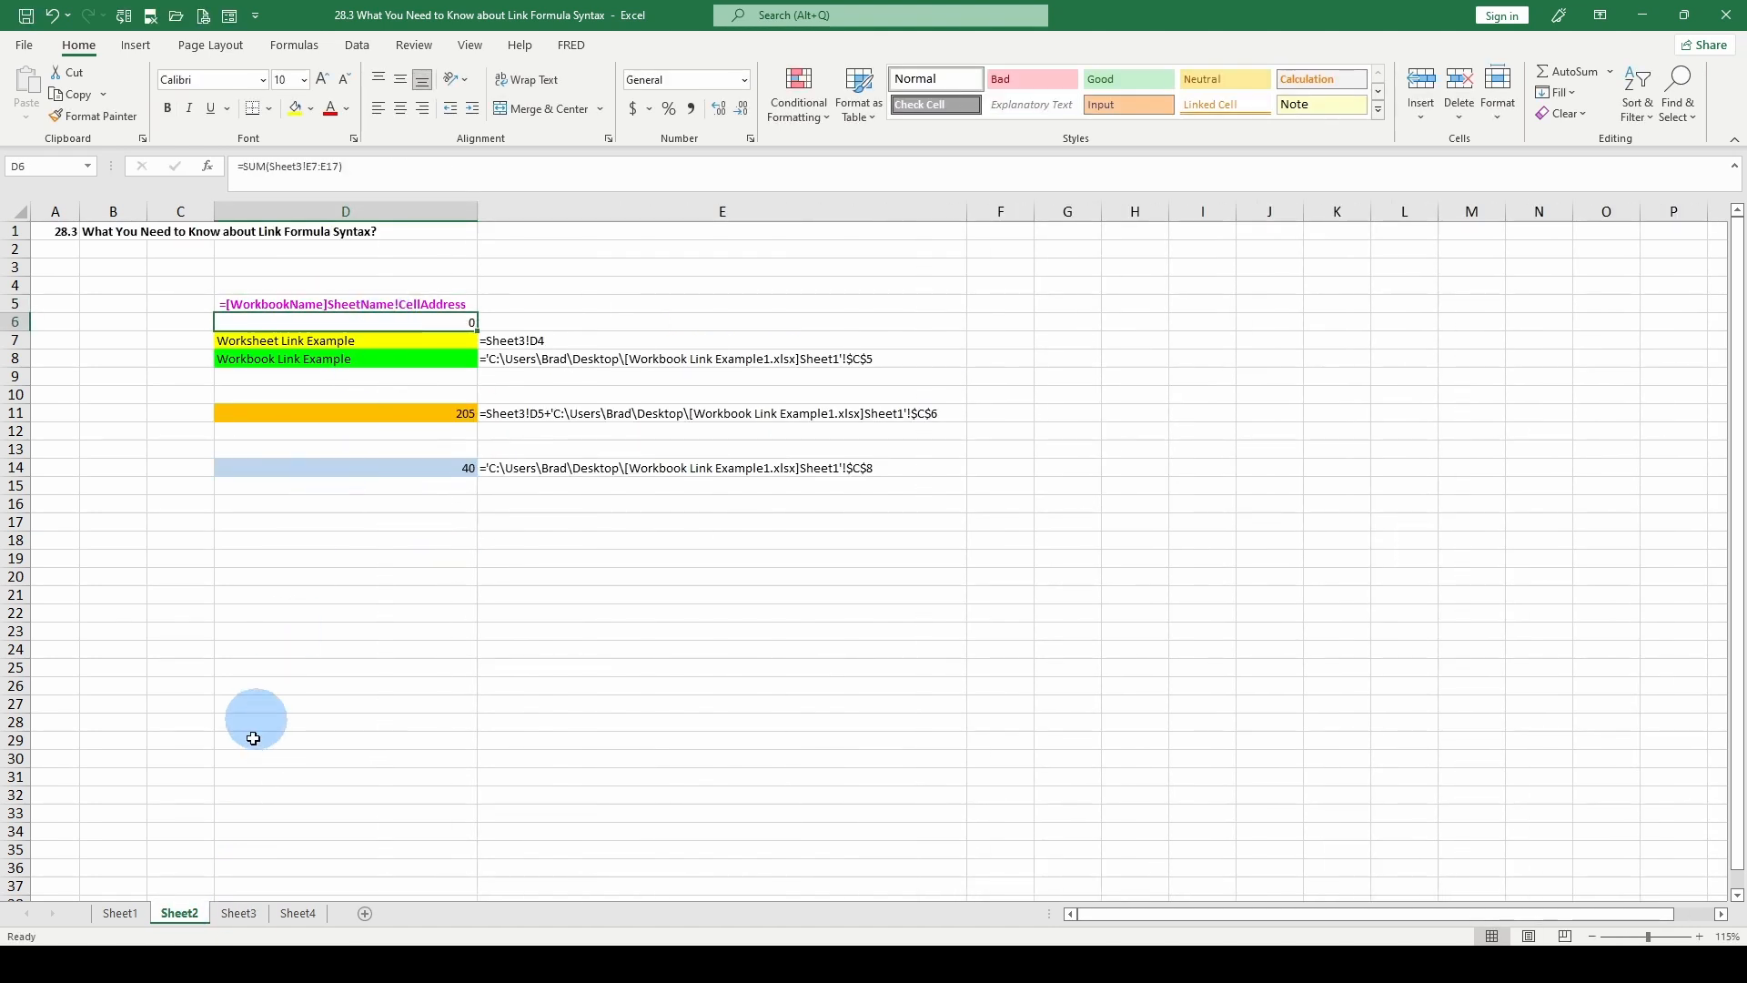
Enter 5, 6, 7, 8, 9 and 10 down Sheet3 cells D8:D13, and select the values from D8 downward.
click(238, 913)
click(347, 352)
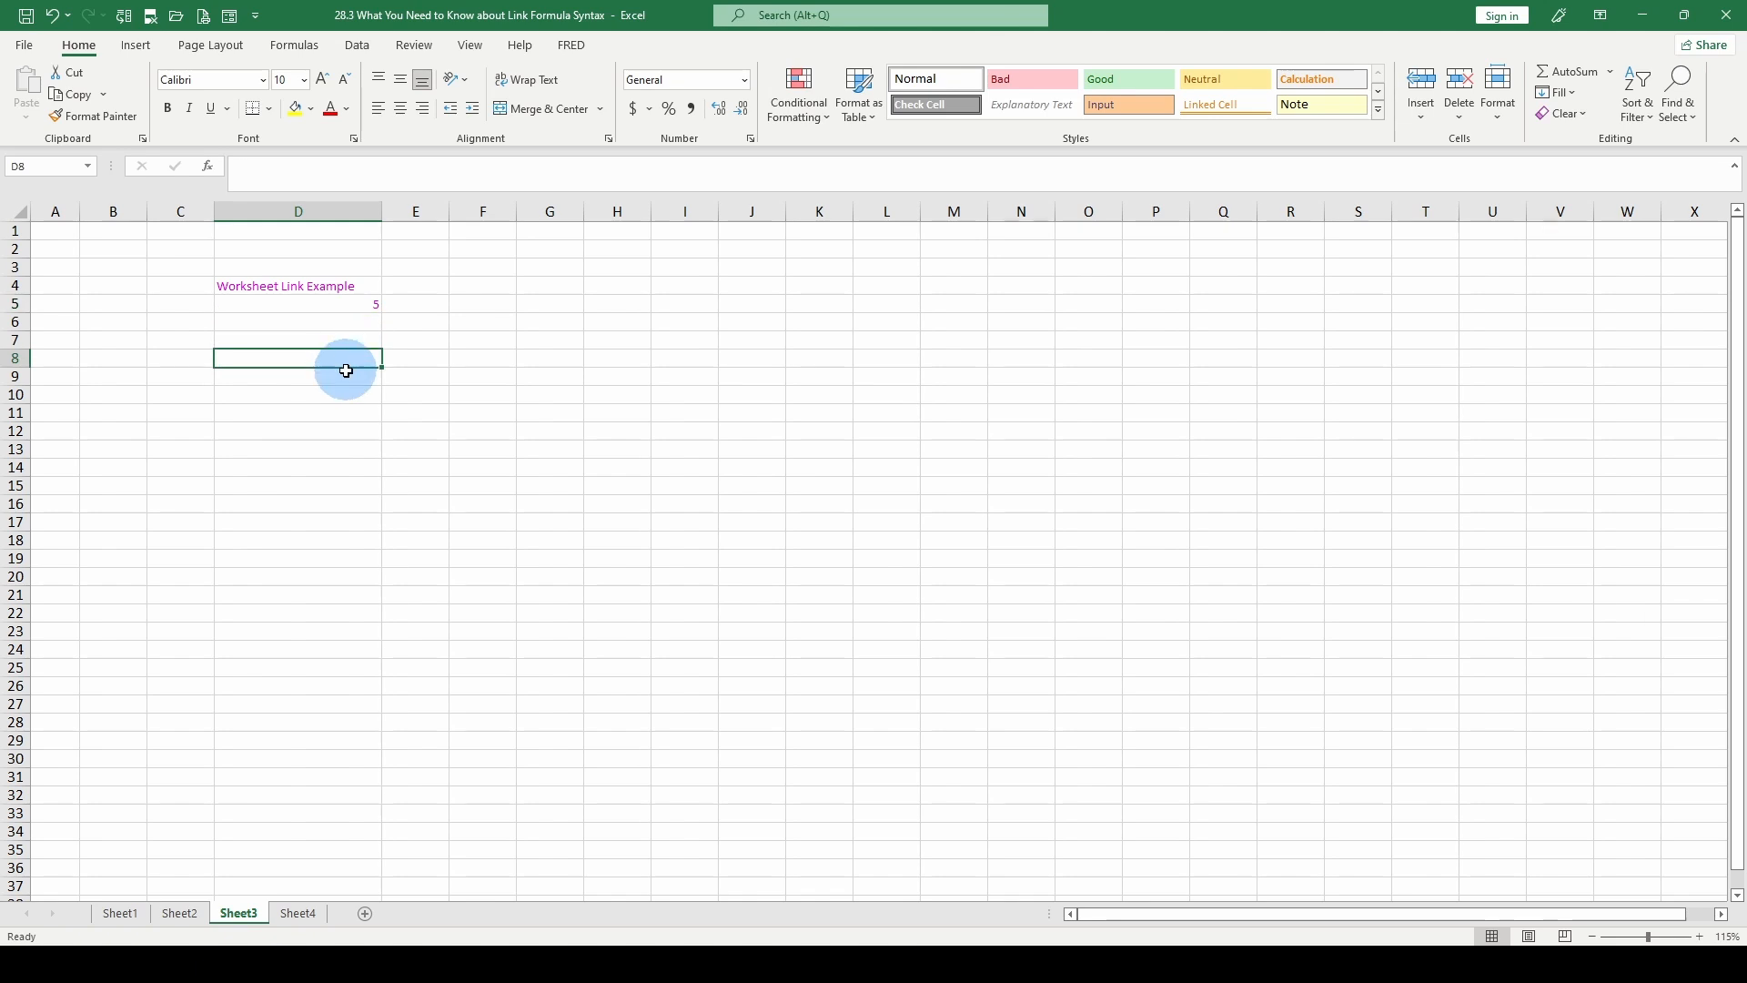
text(5)
key(Return)
text(6)
key(Return)
text(7)
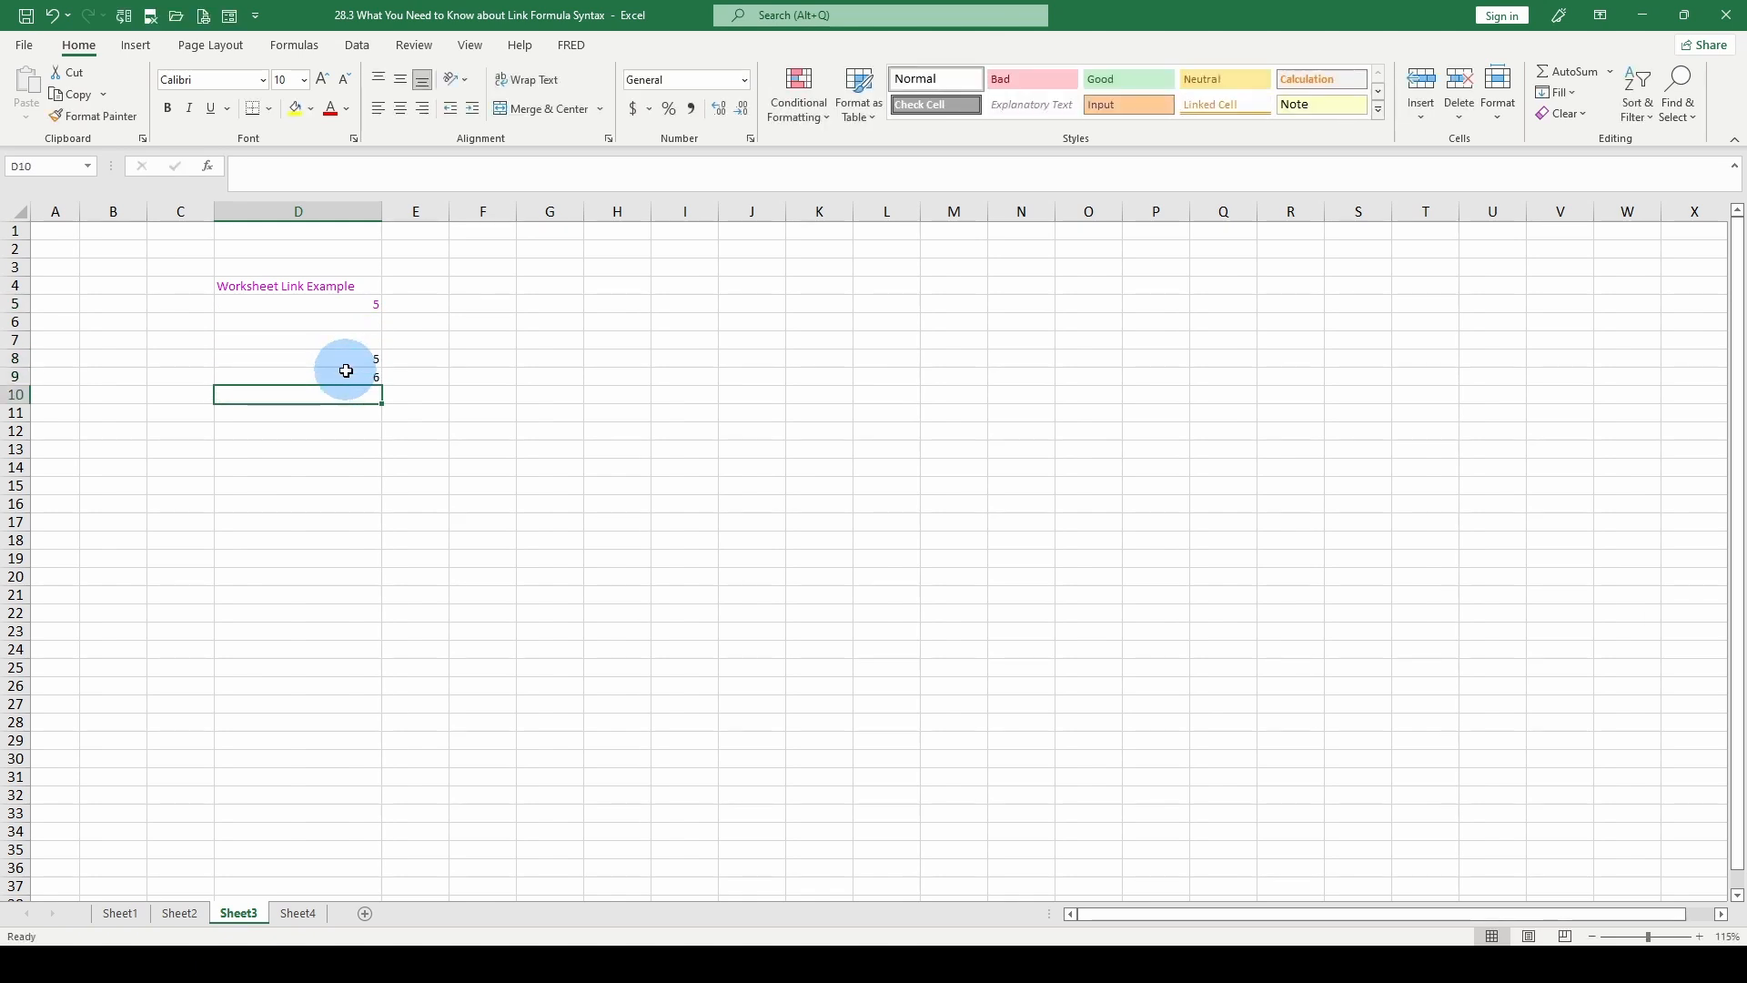
key(Return)
text(8)
key(Return)
text(9)
key(Return)
text(10)
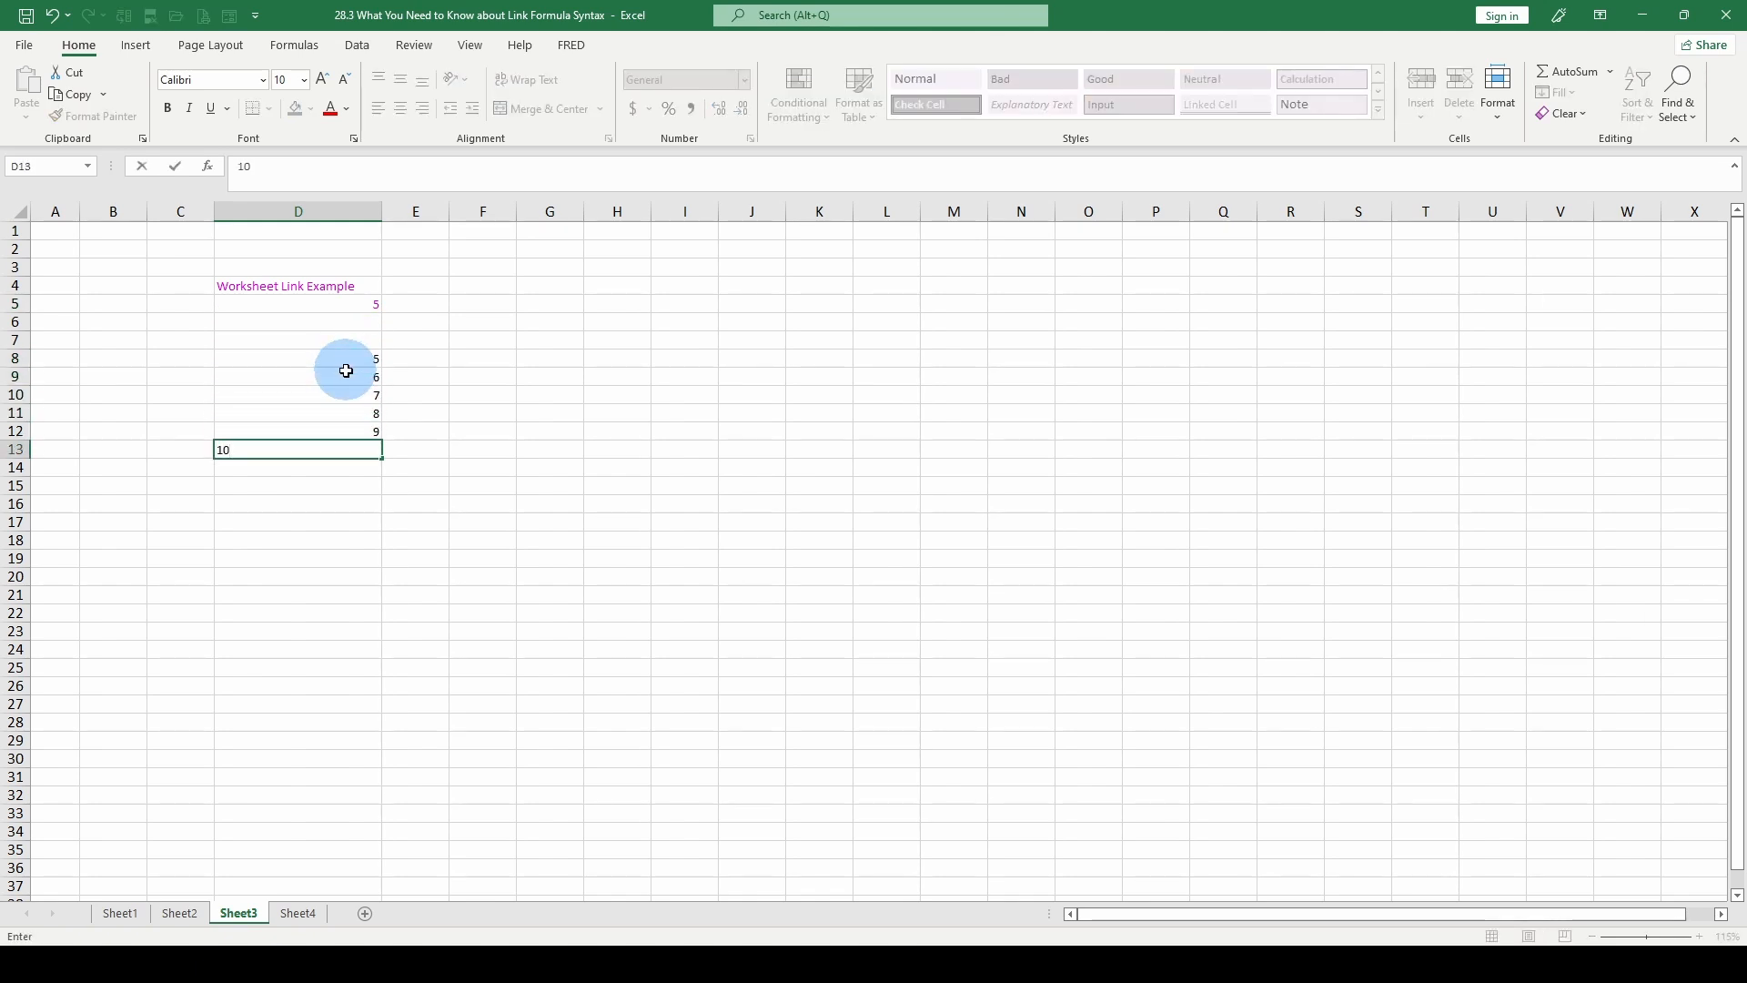
key(Return)
drag(345, 360, 369, 431)
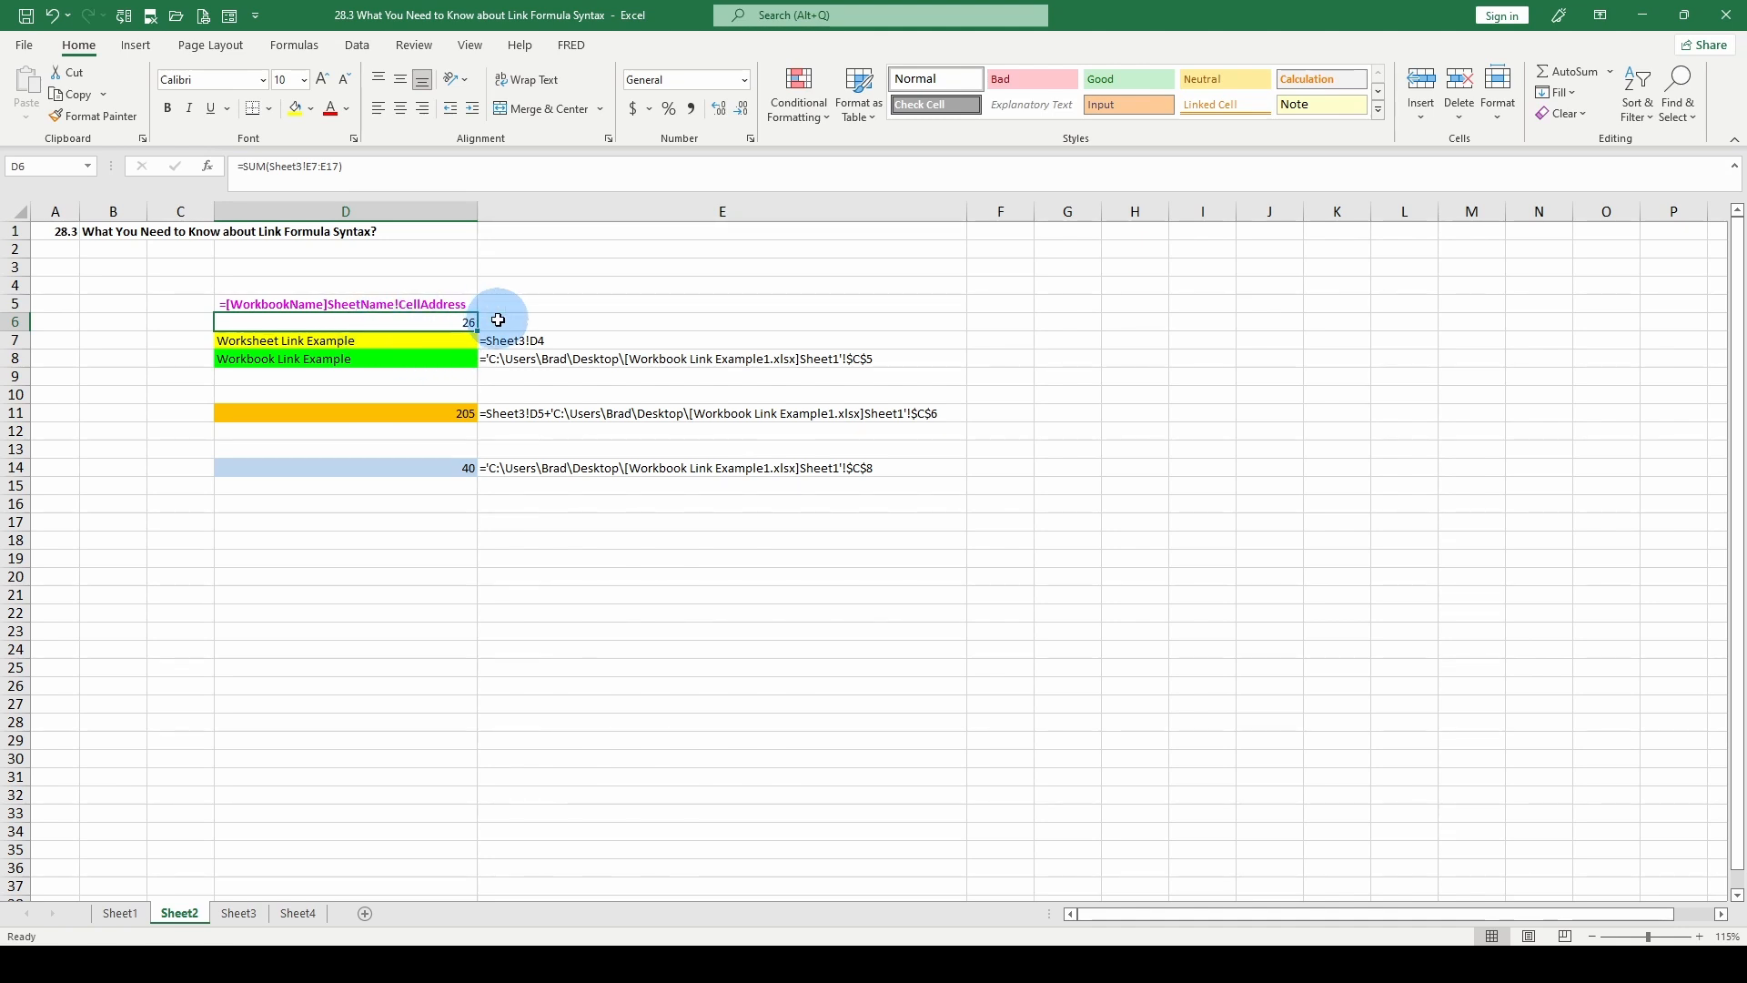
Examine the workbook link formula in Sheet2 cell D8 and its formula text in E8.
click(390, 362)
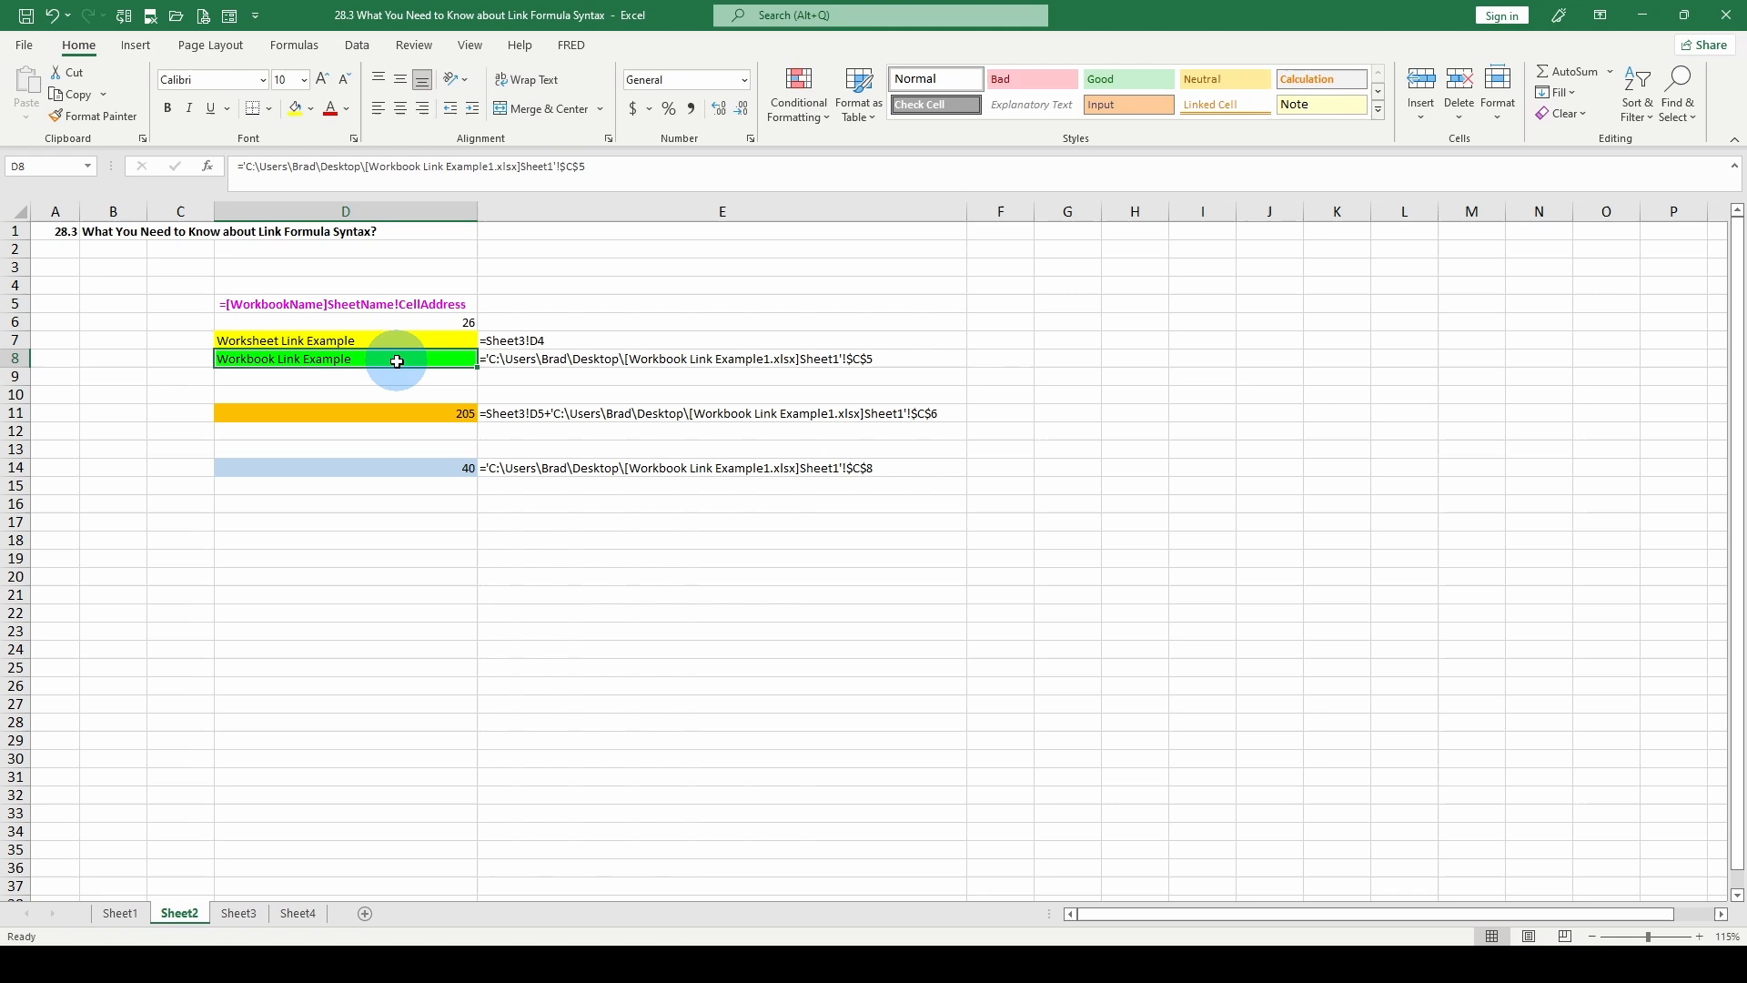
click(507, 355)
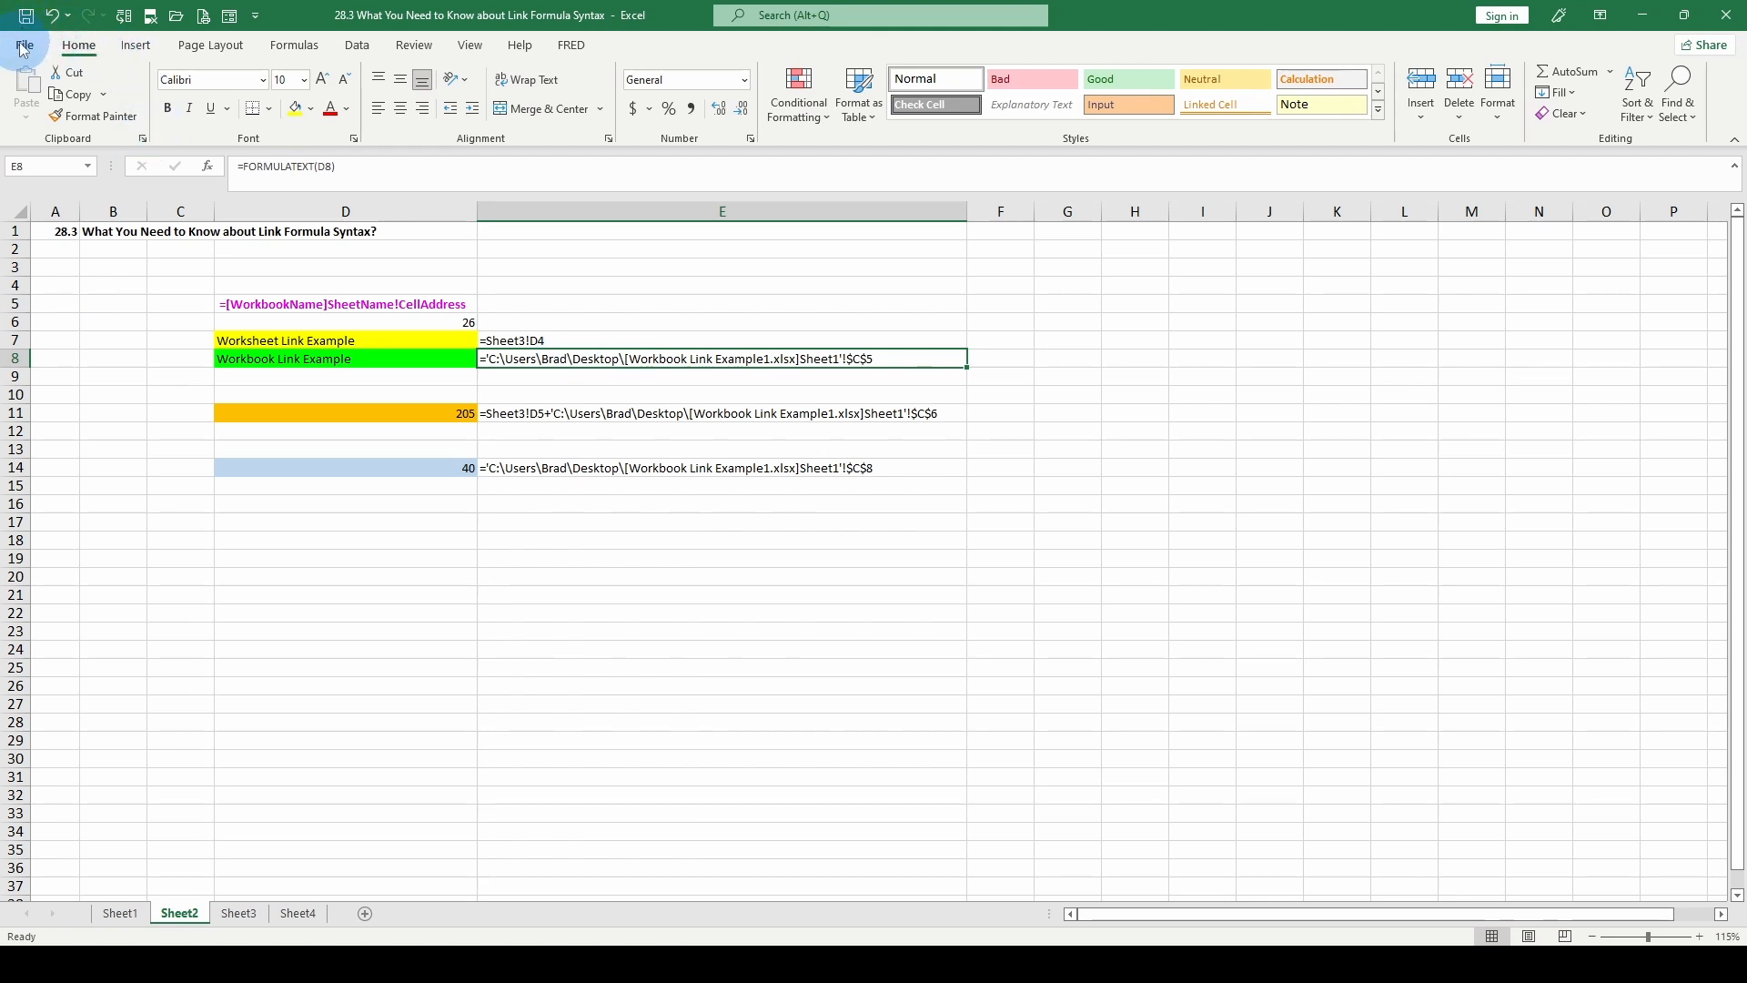
mouse_move(648, 965)
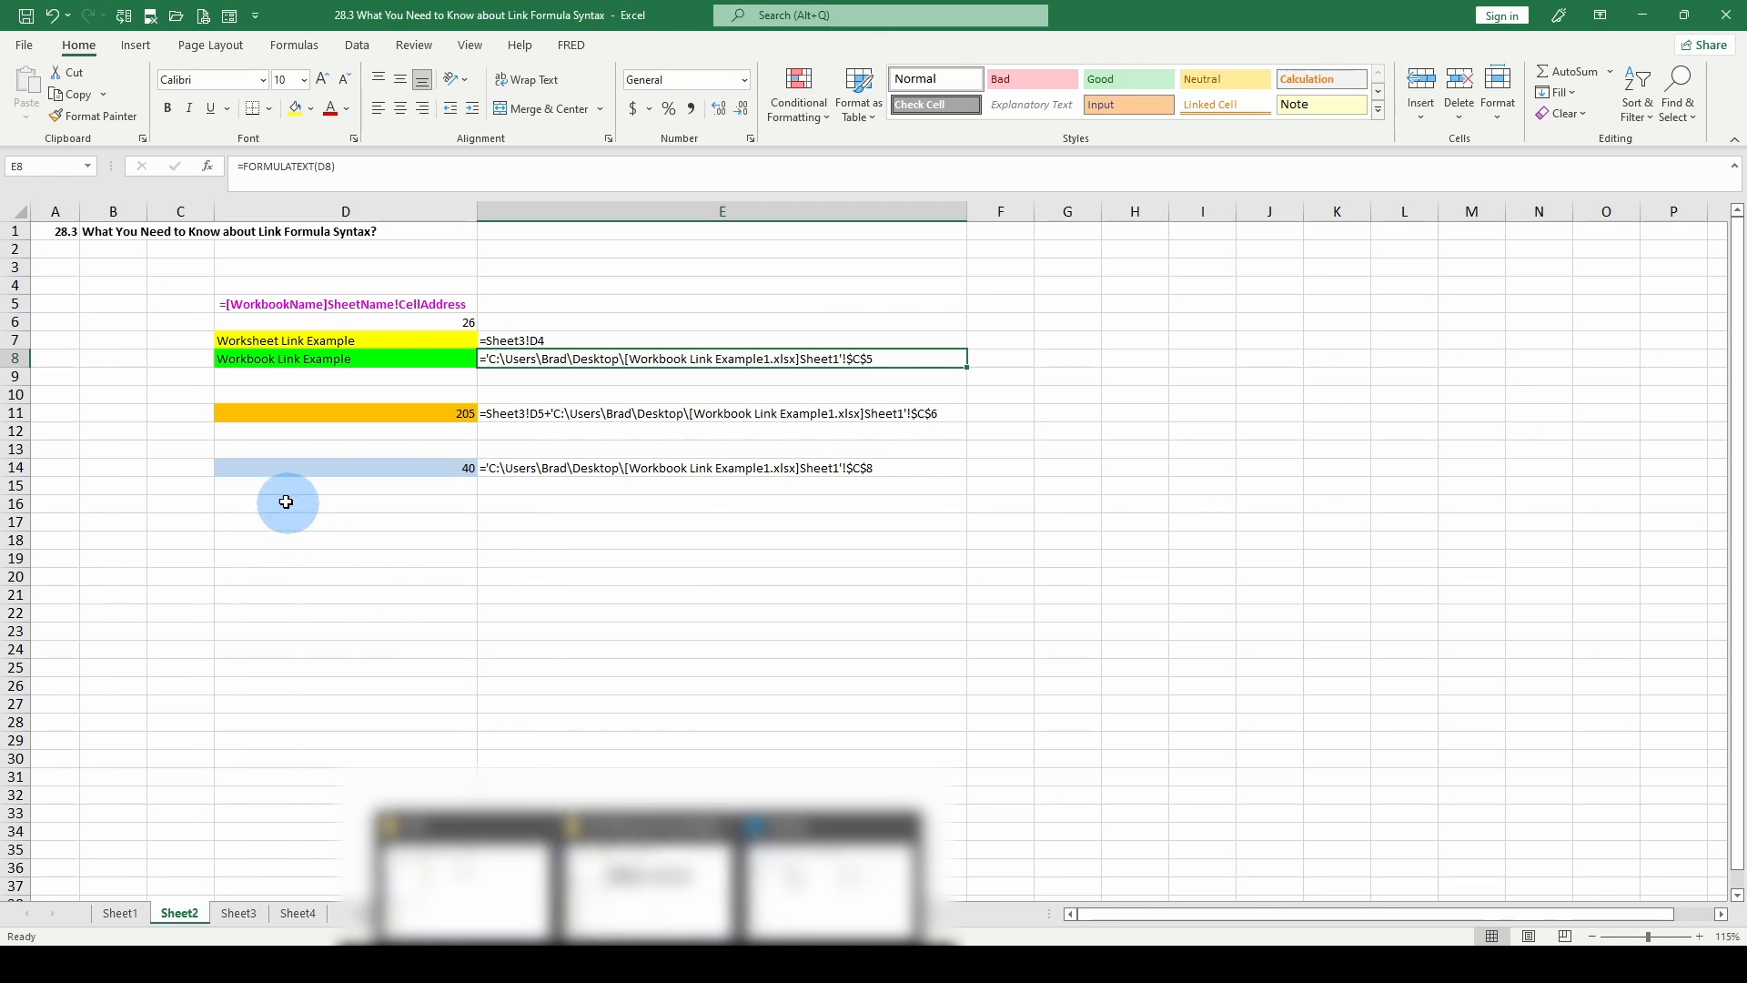
Try to open Workbook Link Example.xlsx from the list of recent workbooks.
click(24, 50)
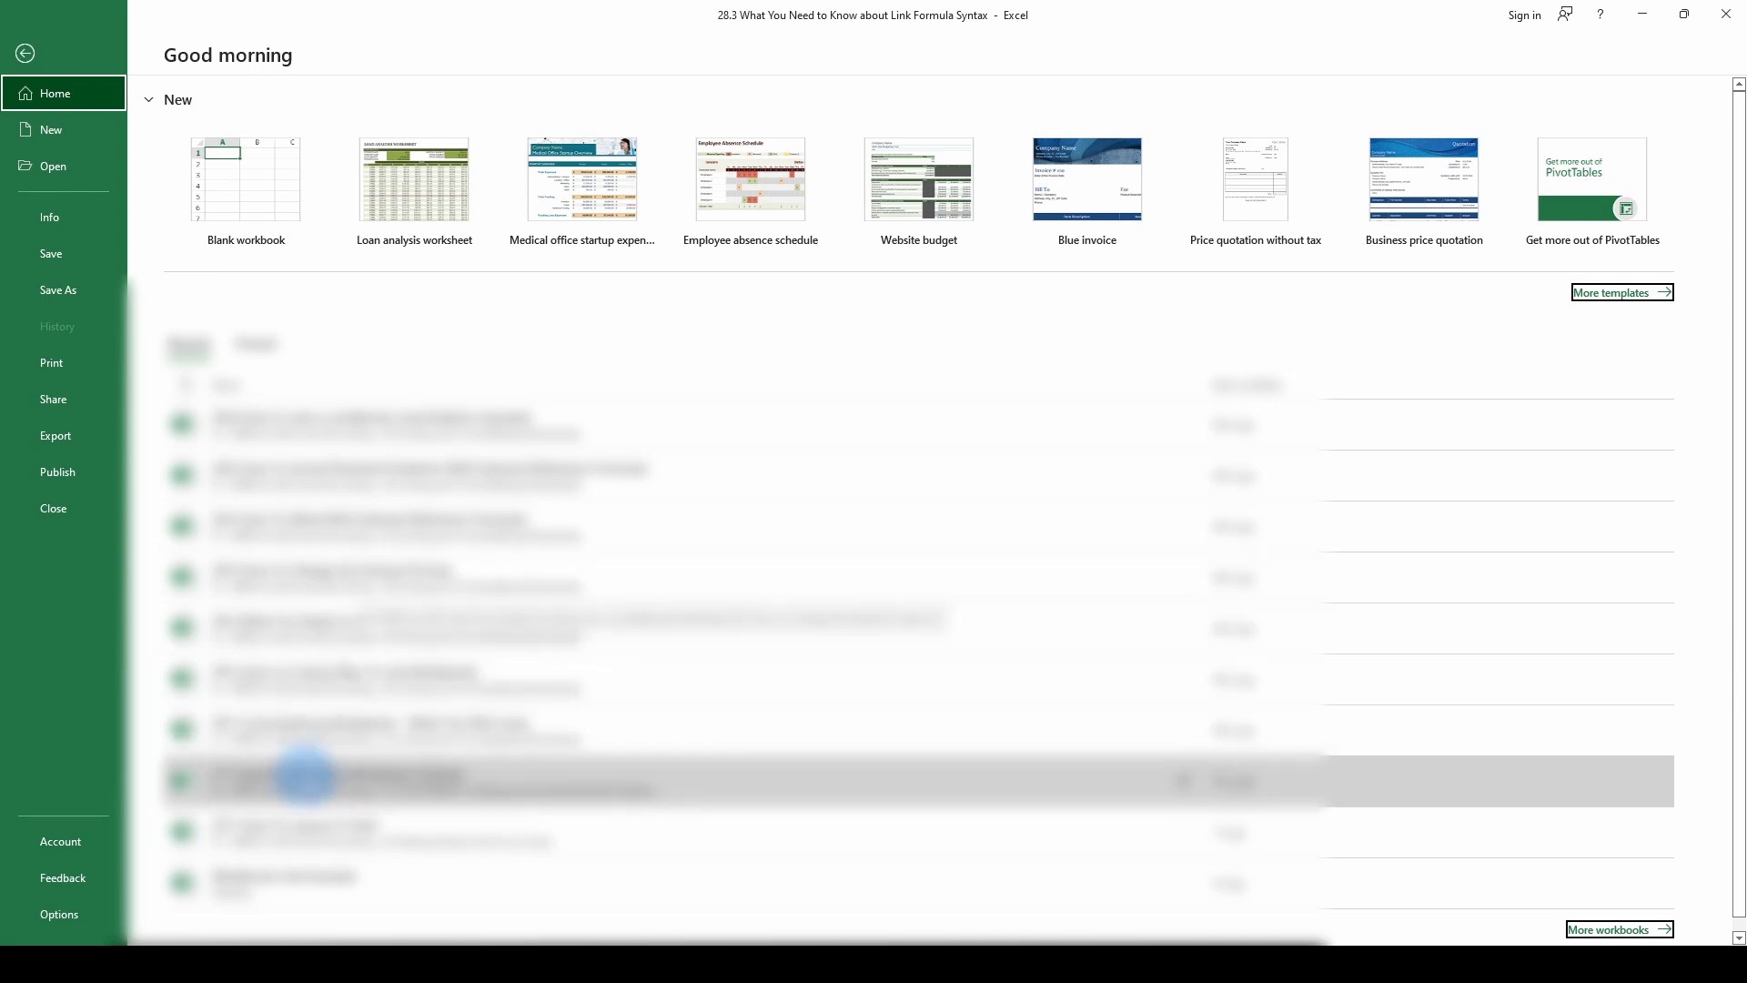
click(262, 881)
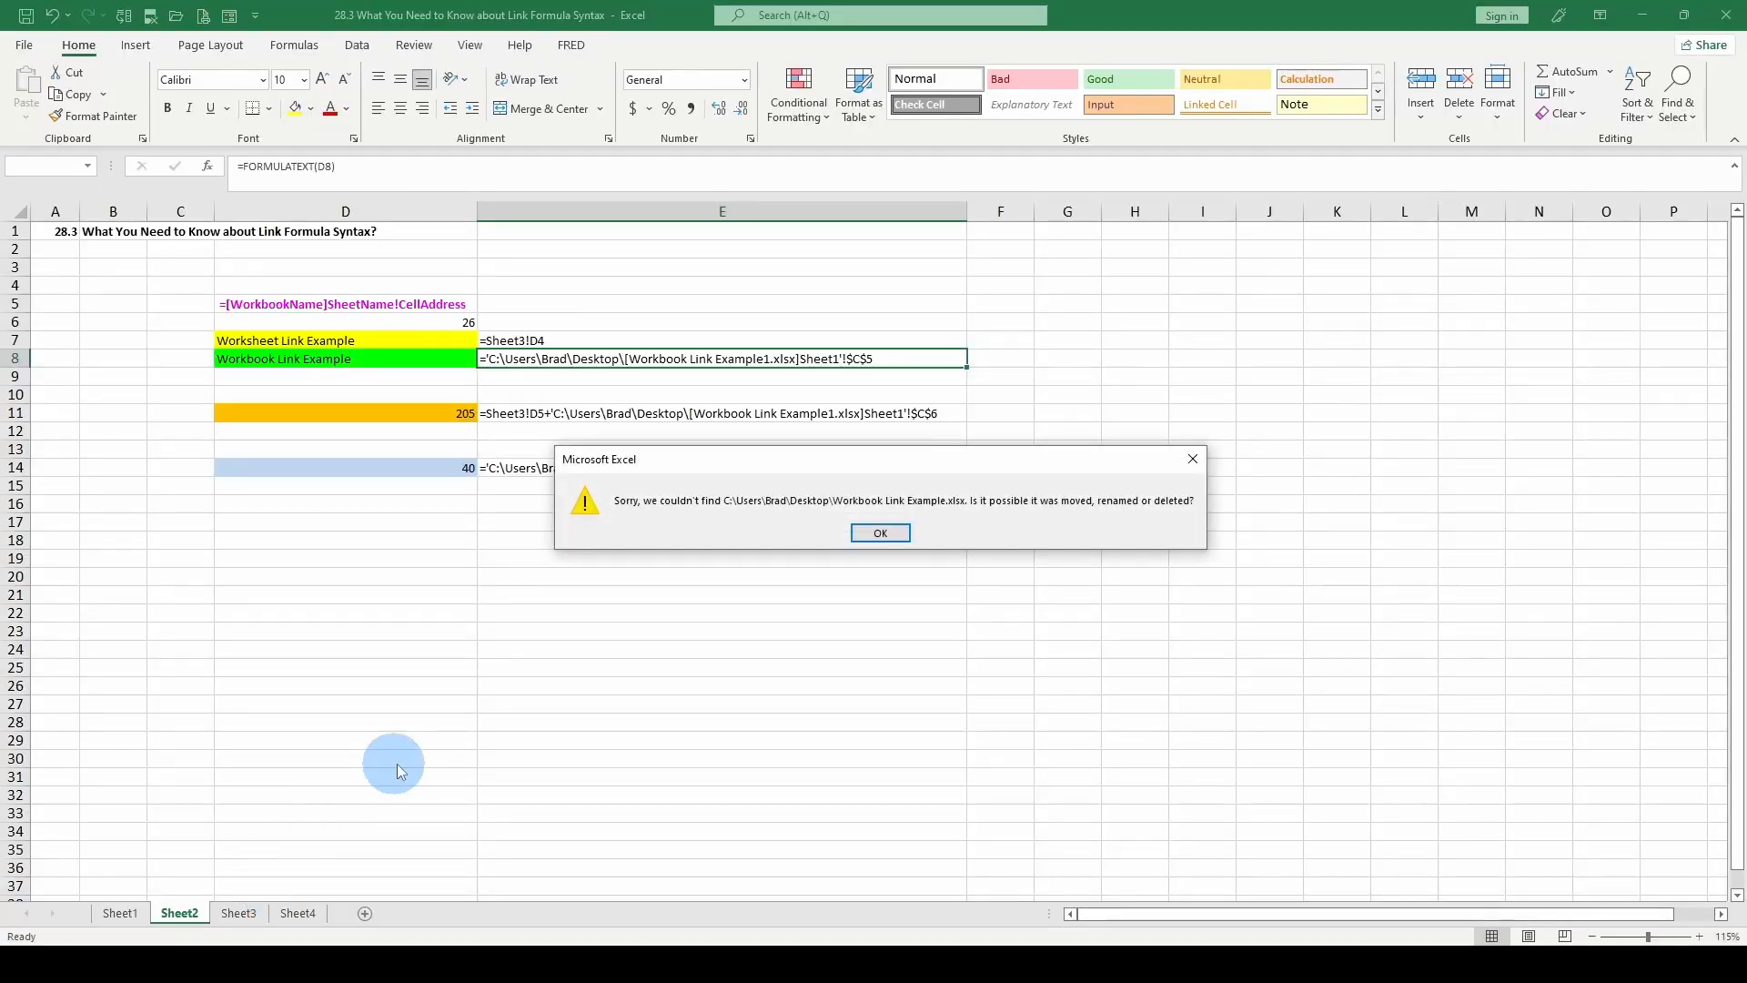
click(881, 534)
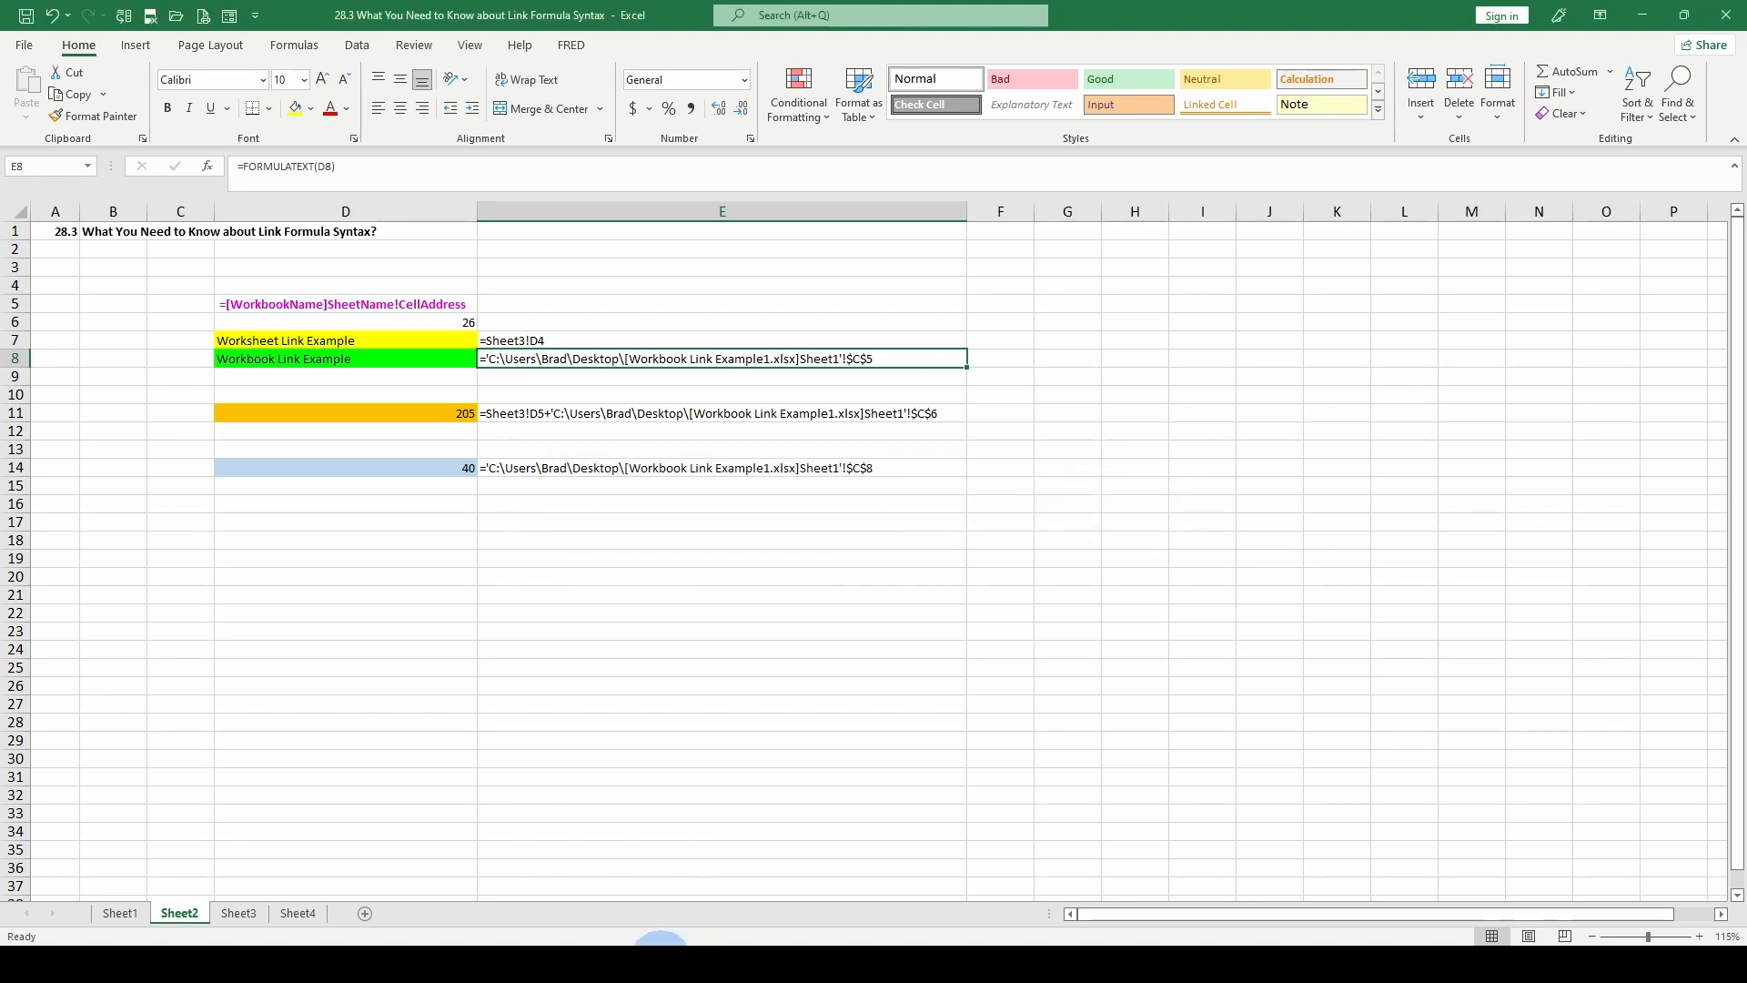
Switch to File Explorer and open the Workbook Link Example1 file from the Desktop folder.
mouse_move(661, 937)
click(660, 833)
click(368, 205)
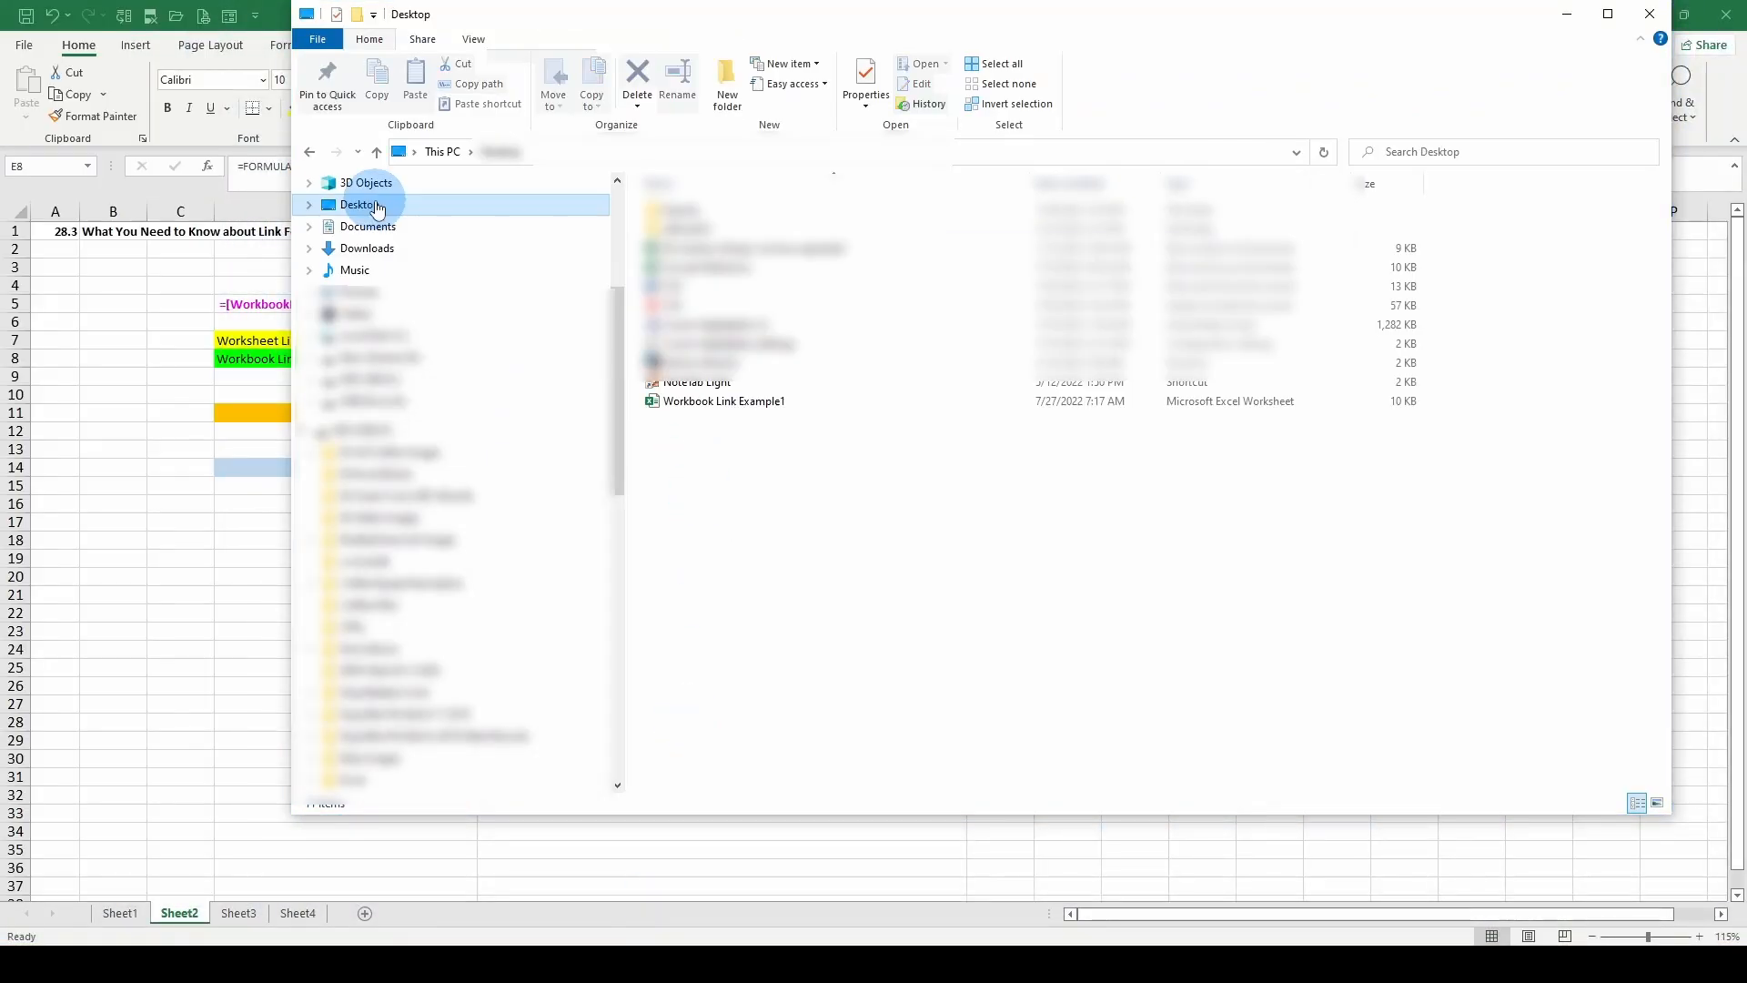
click(696, 406)
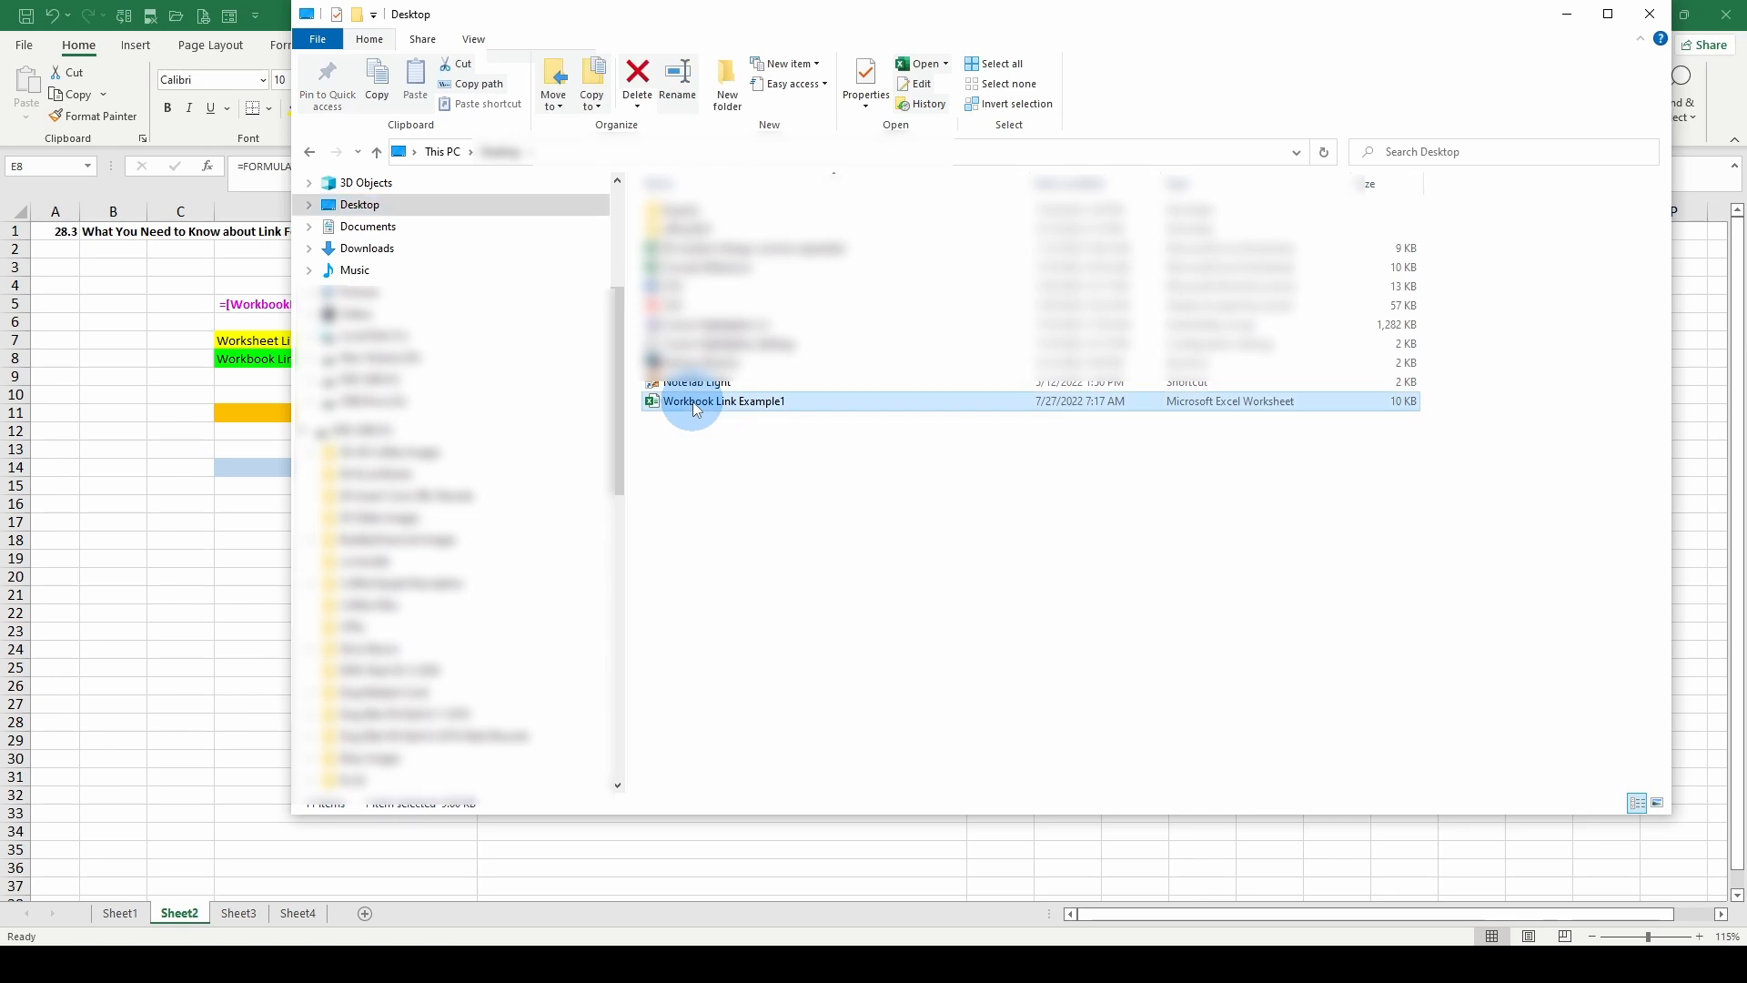
double_click(696, 407)
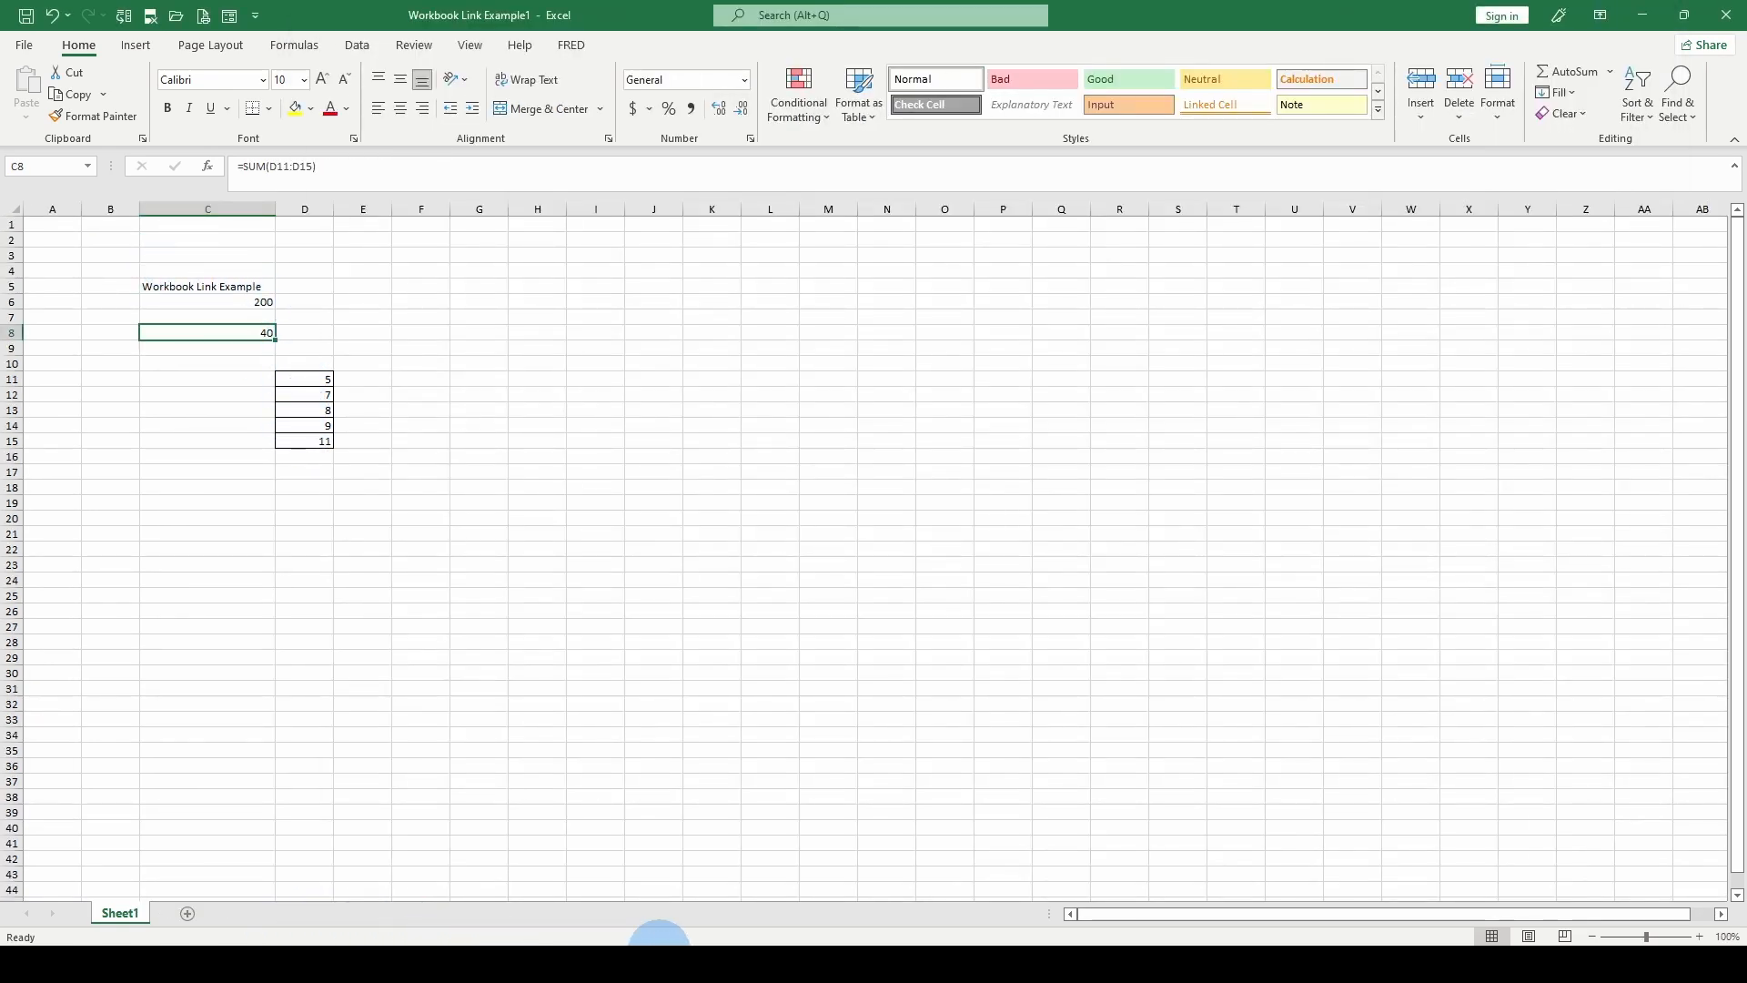
Return to the 28.3 link formula syntax workbook and examine the workbook link formula in row 8 with its source open.
mouse_move(655, 946)
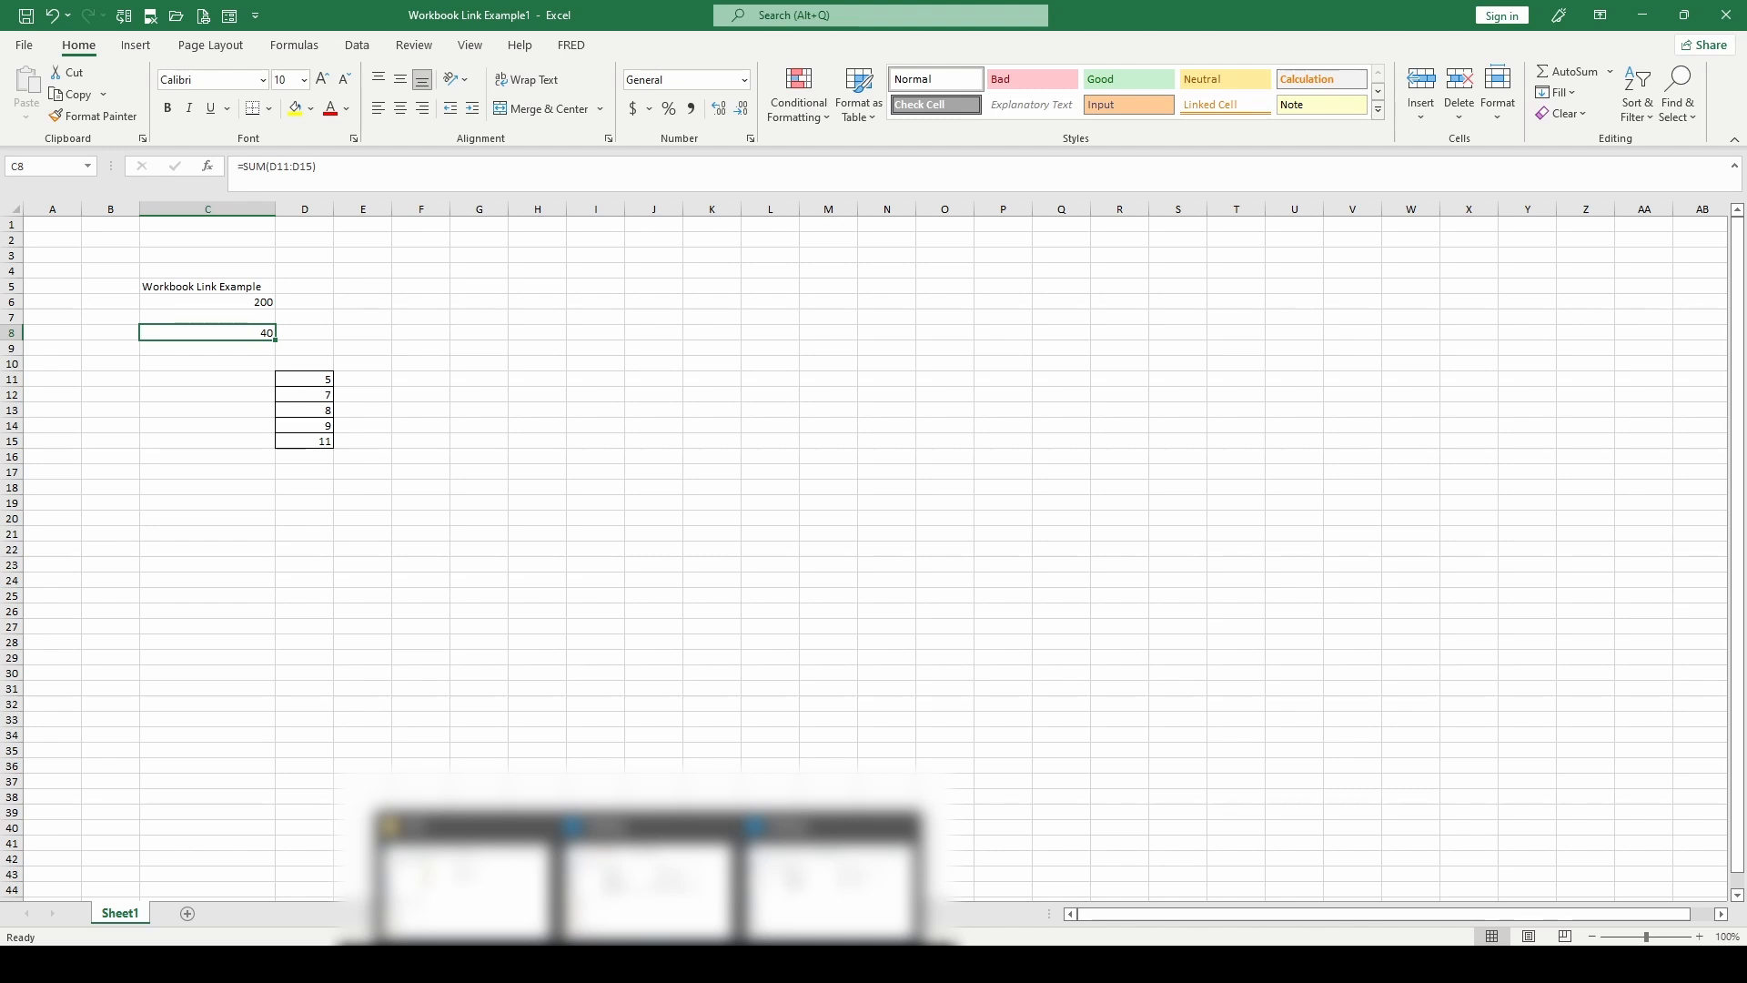
mouse_move(738, 962)
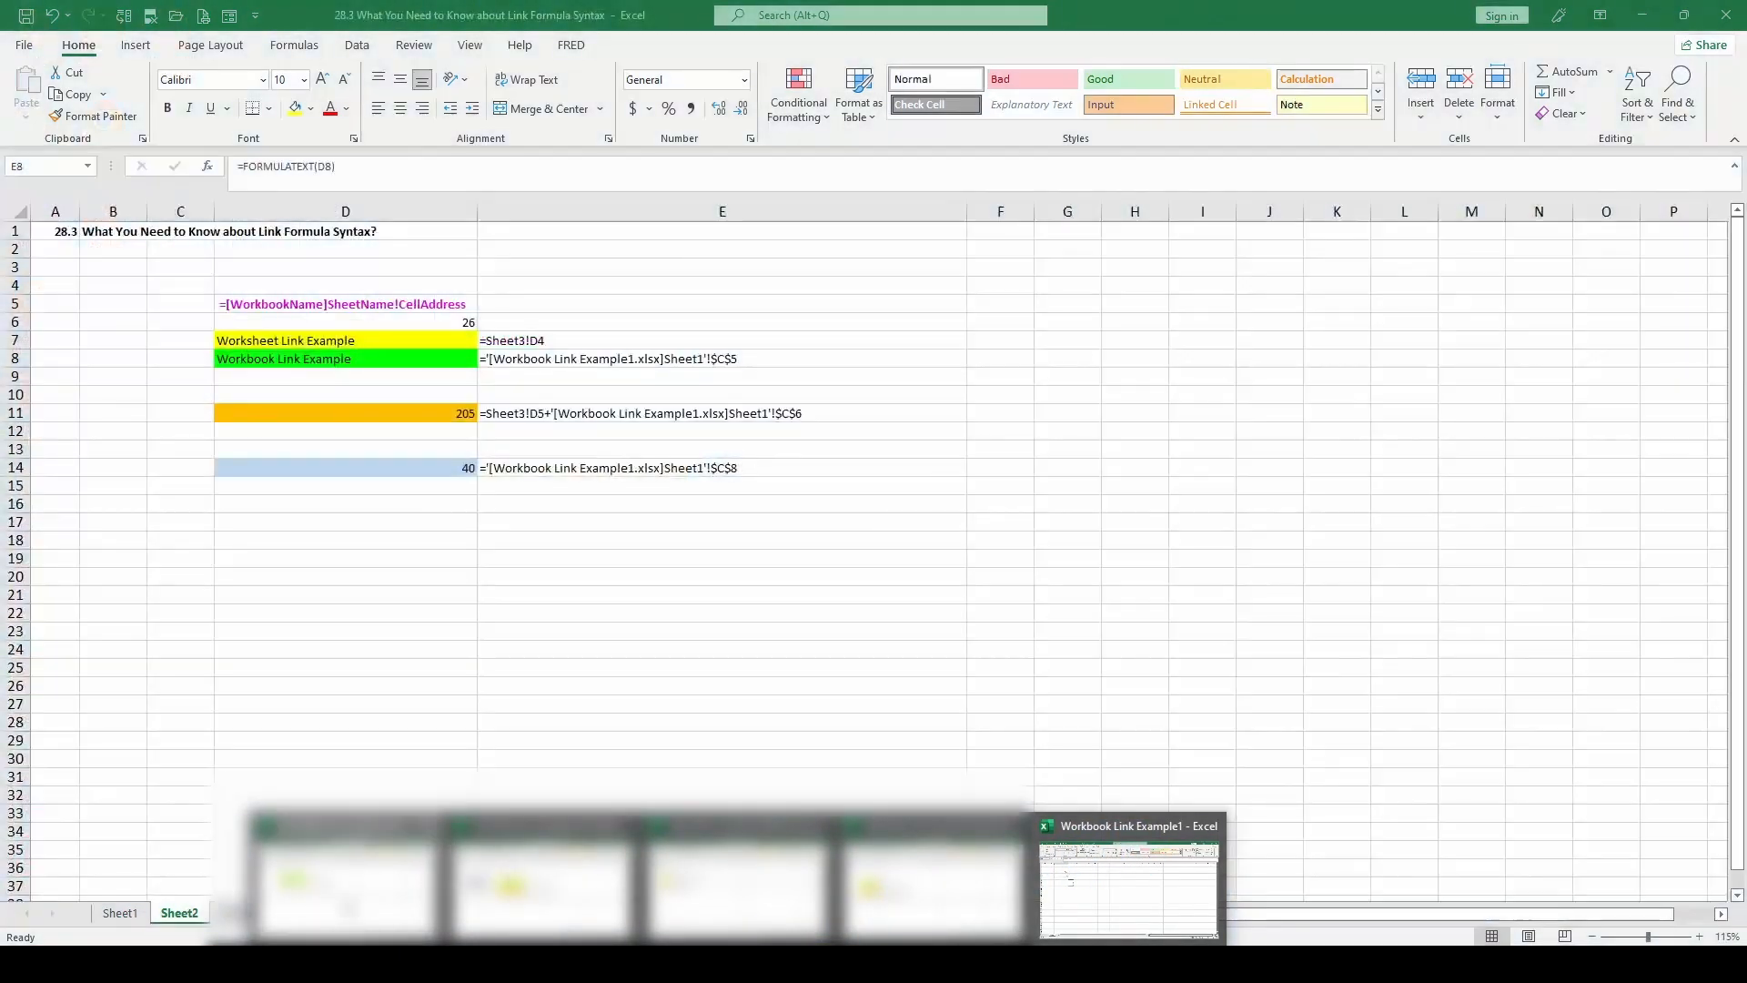
click(345, 878)
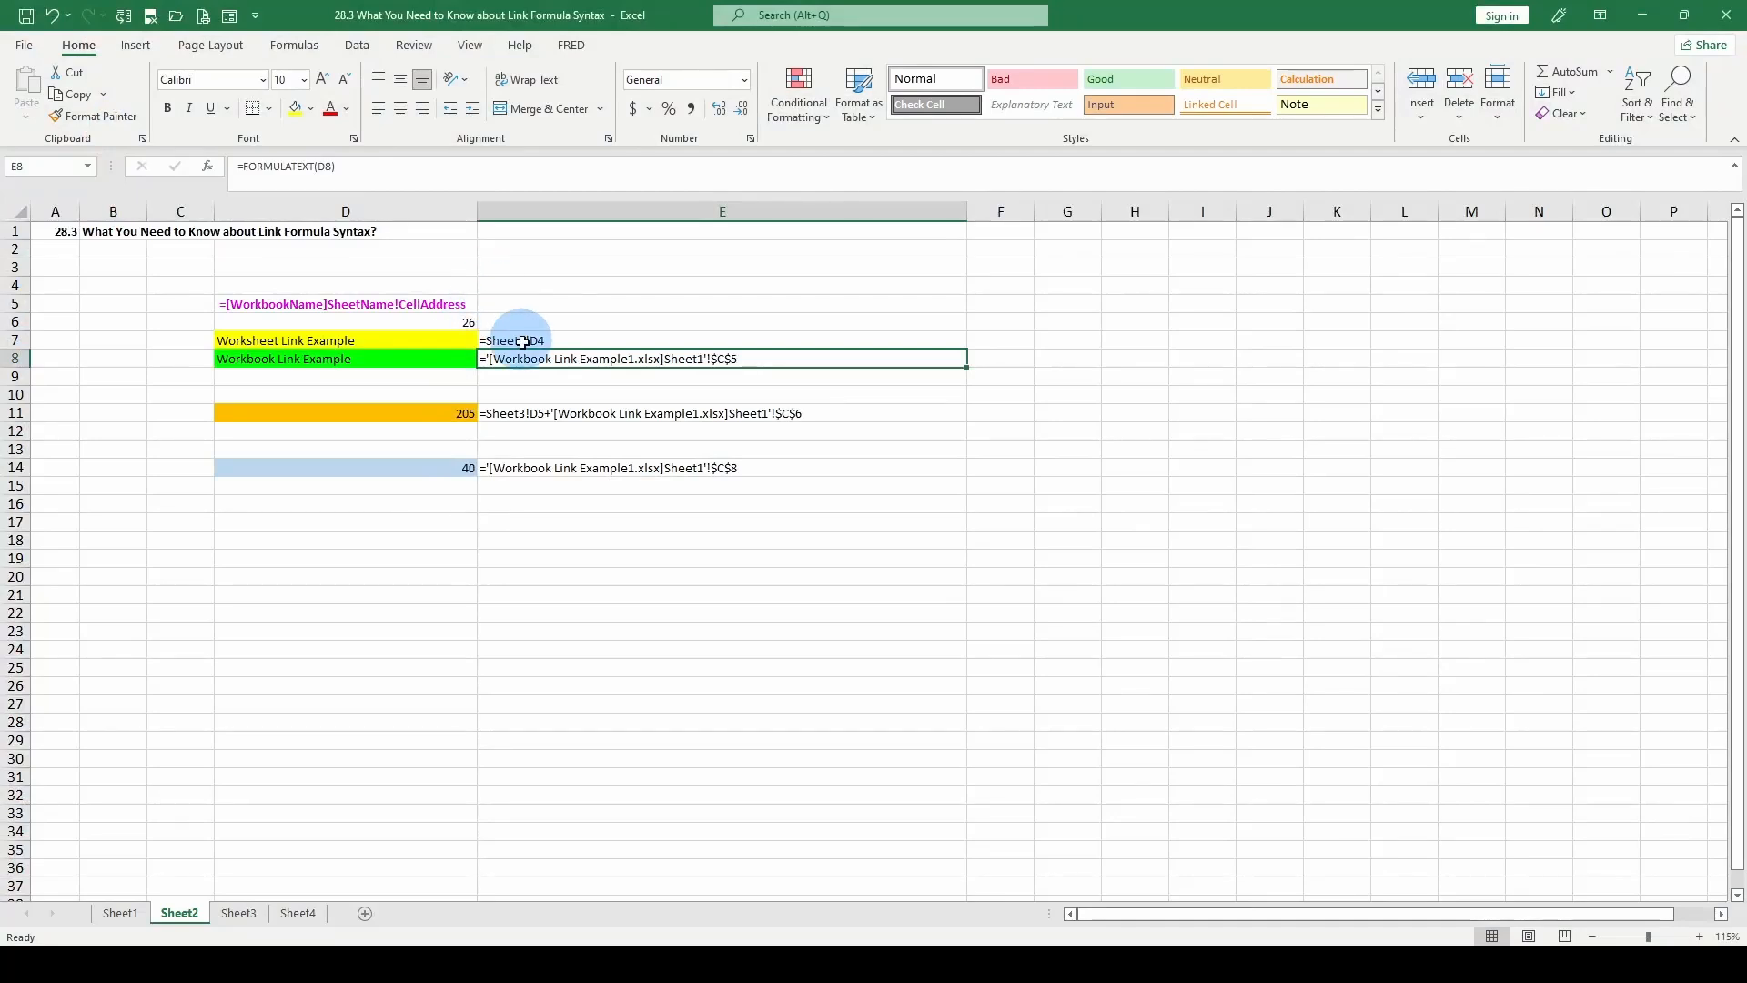
click(550, 391)
click(526, 359)
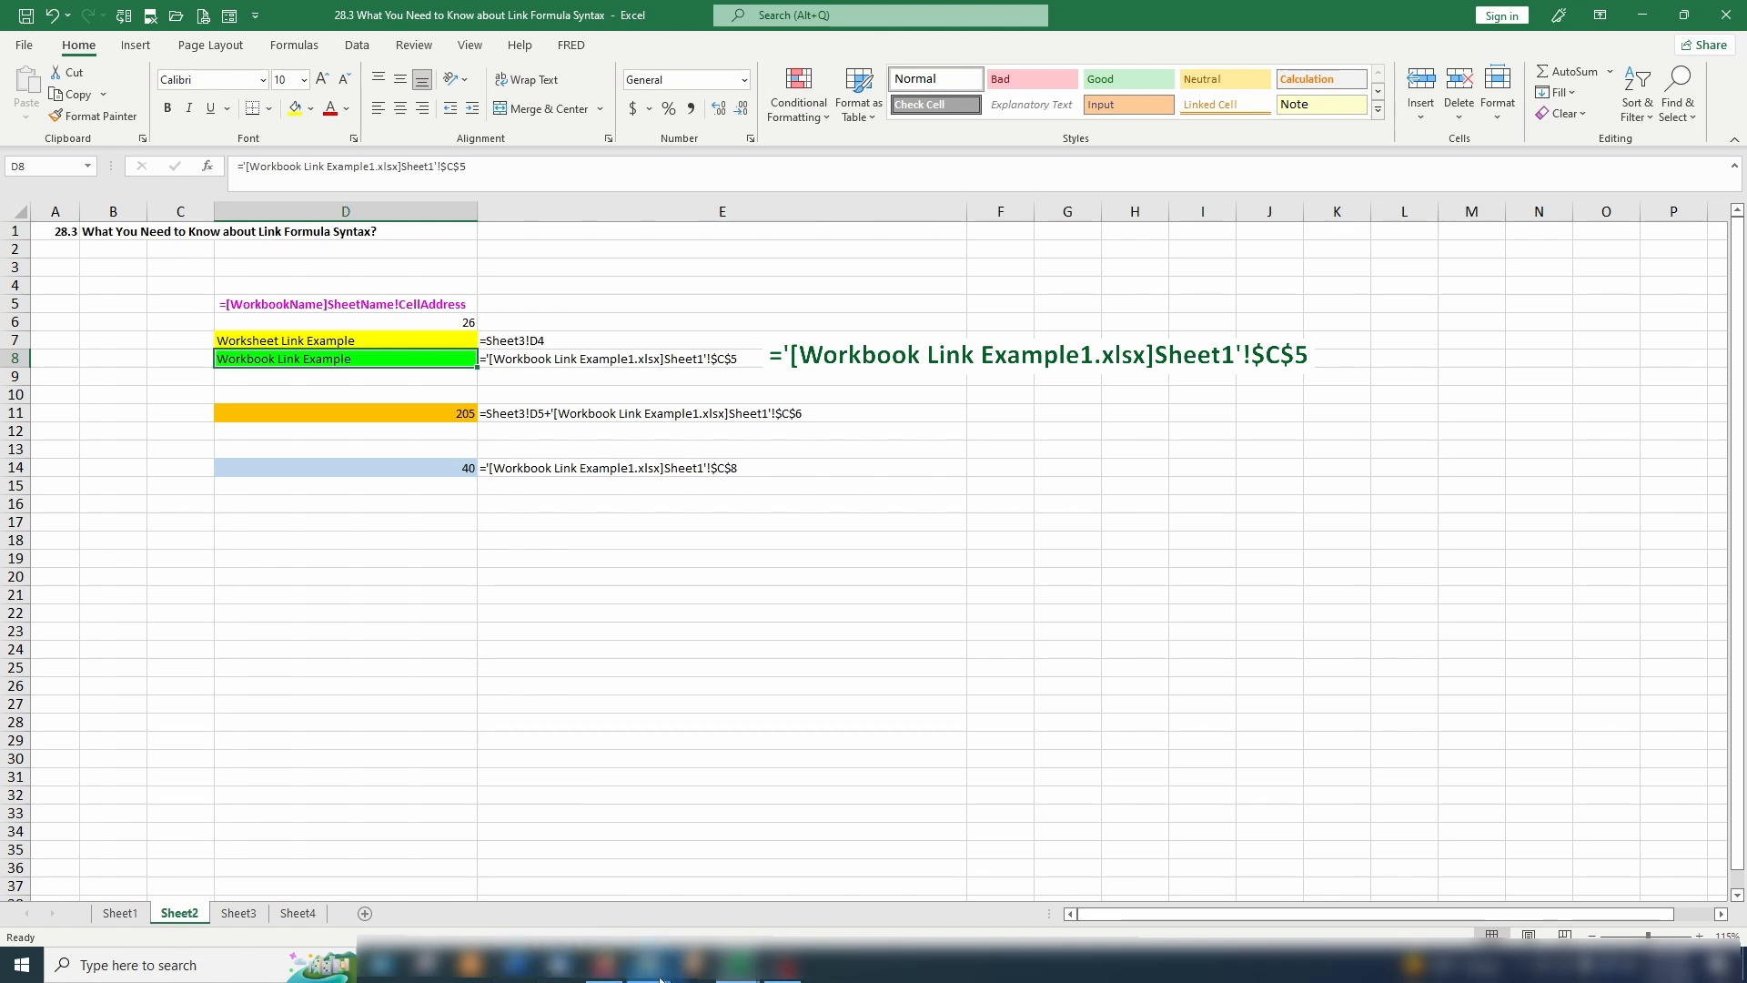
Switch to Workbook Link Example1 and inspect the linked source cell C5 on Sheet1.
mouse_move(741, 978)
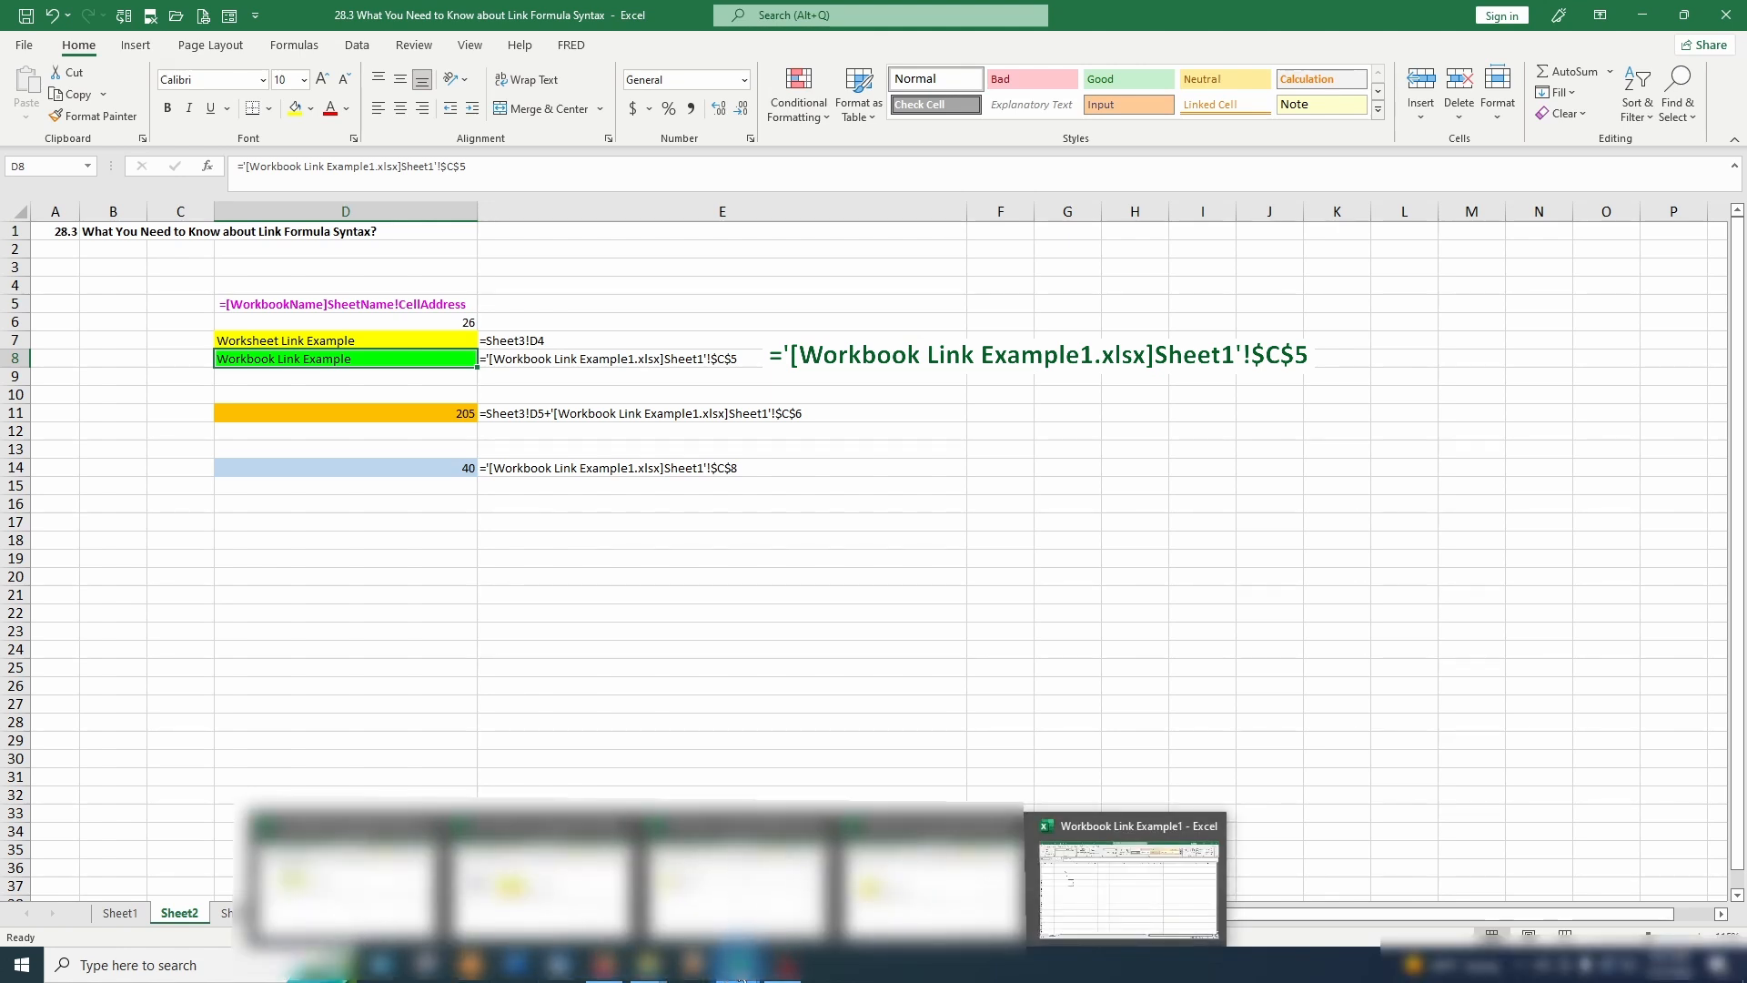
click(1128, 866)
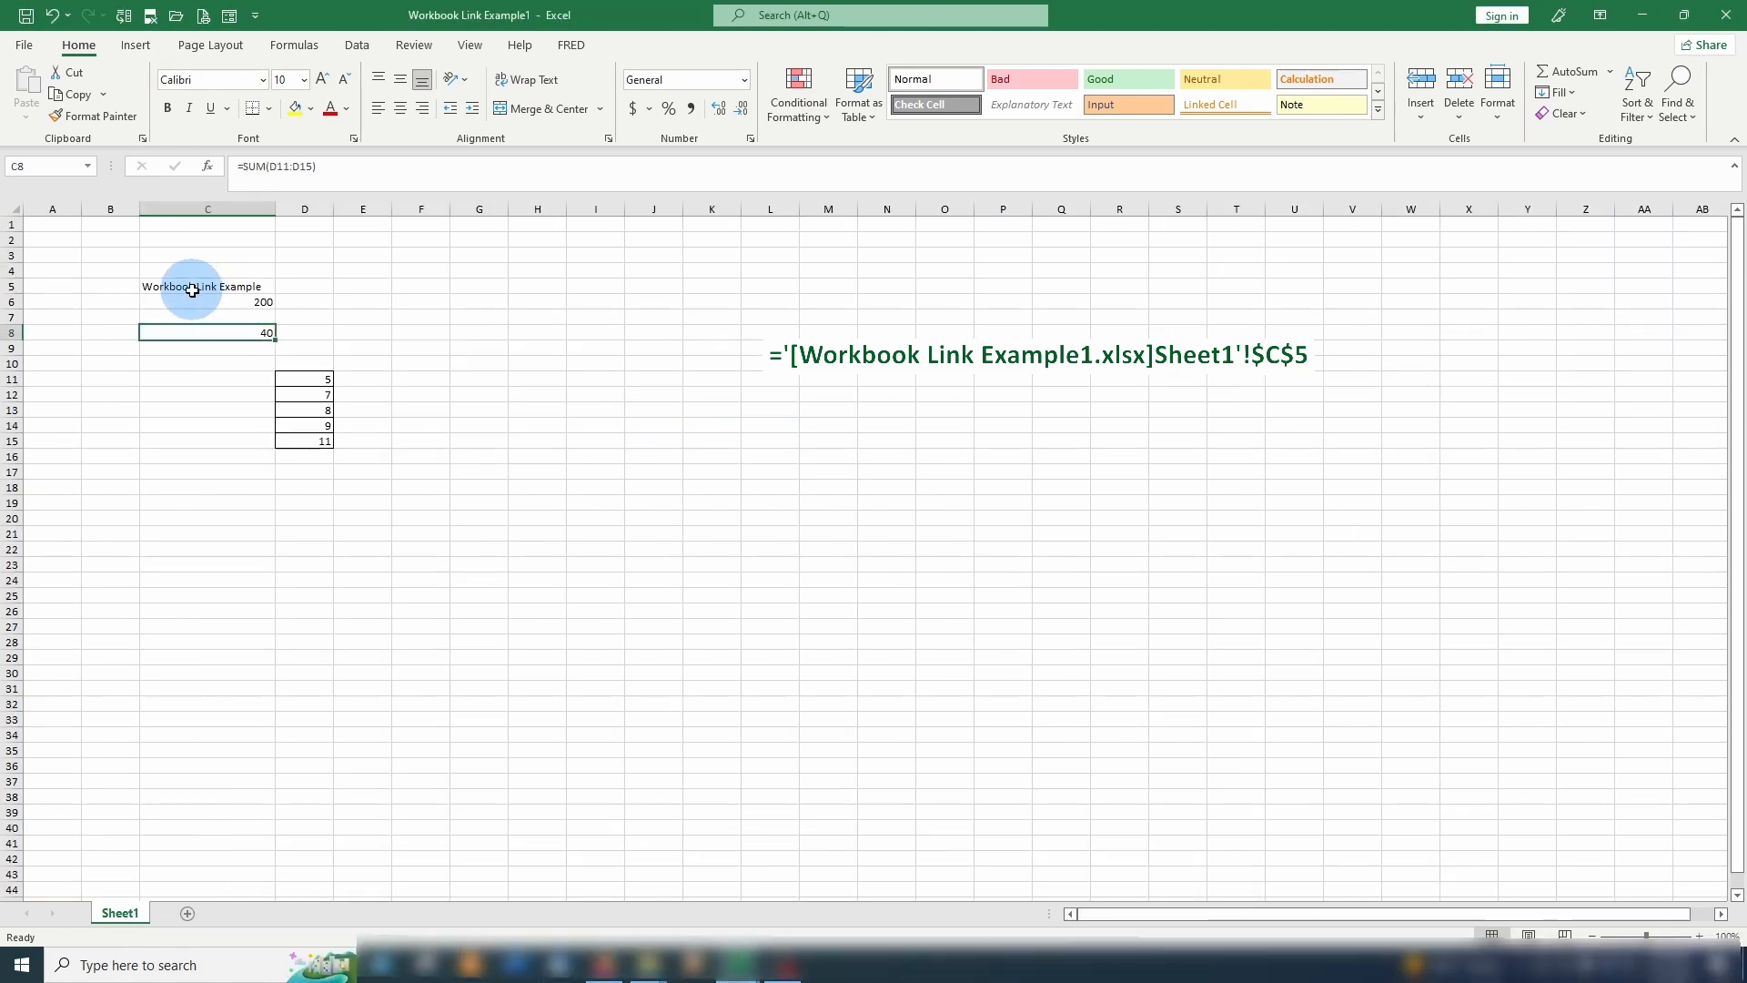
click(189, 287)
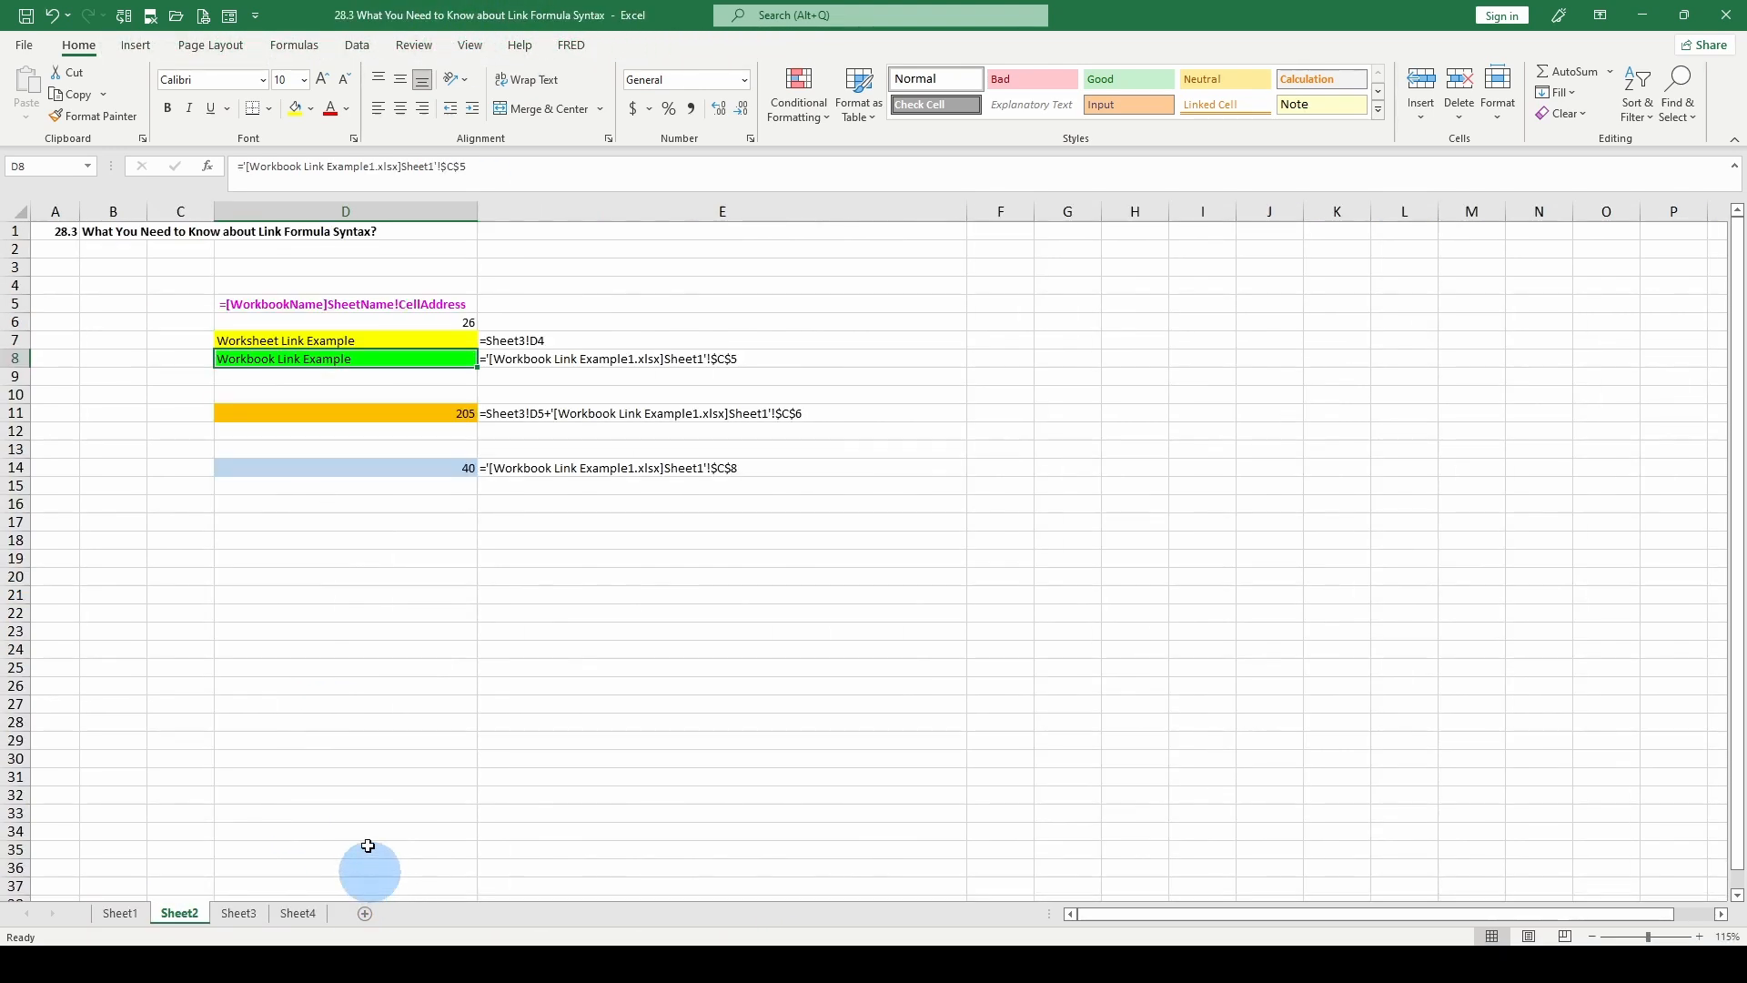
click(308, 363)
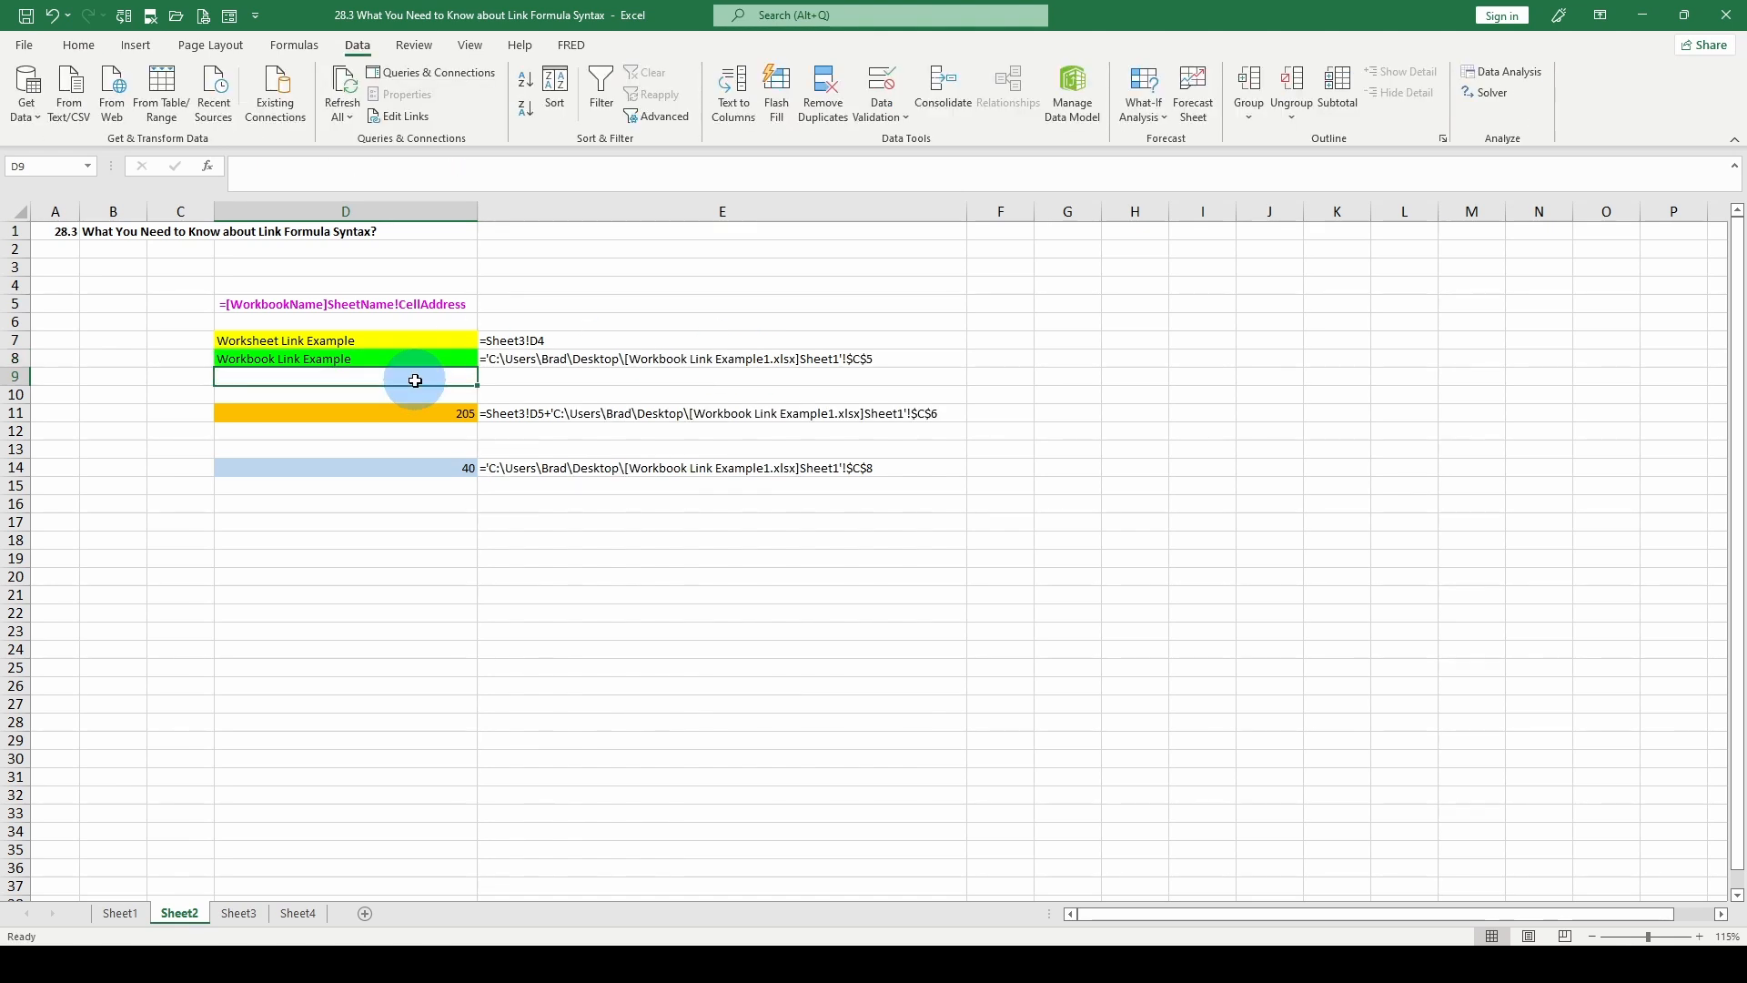
Check the link formula in D8 with its source closed, and reopen Workbook Link Example1 to inspect source cell C5.
click(406, 358)
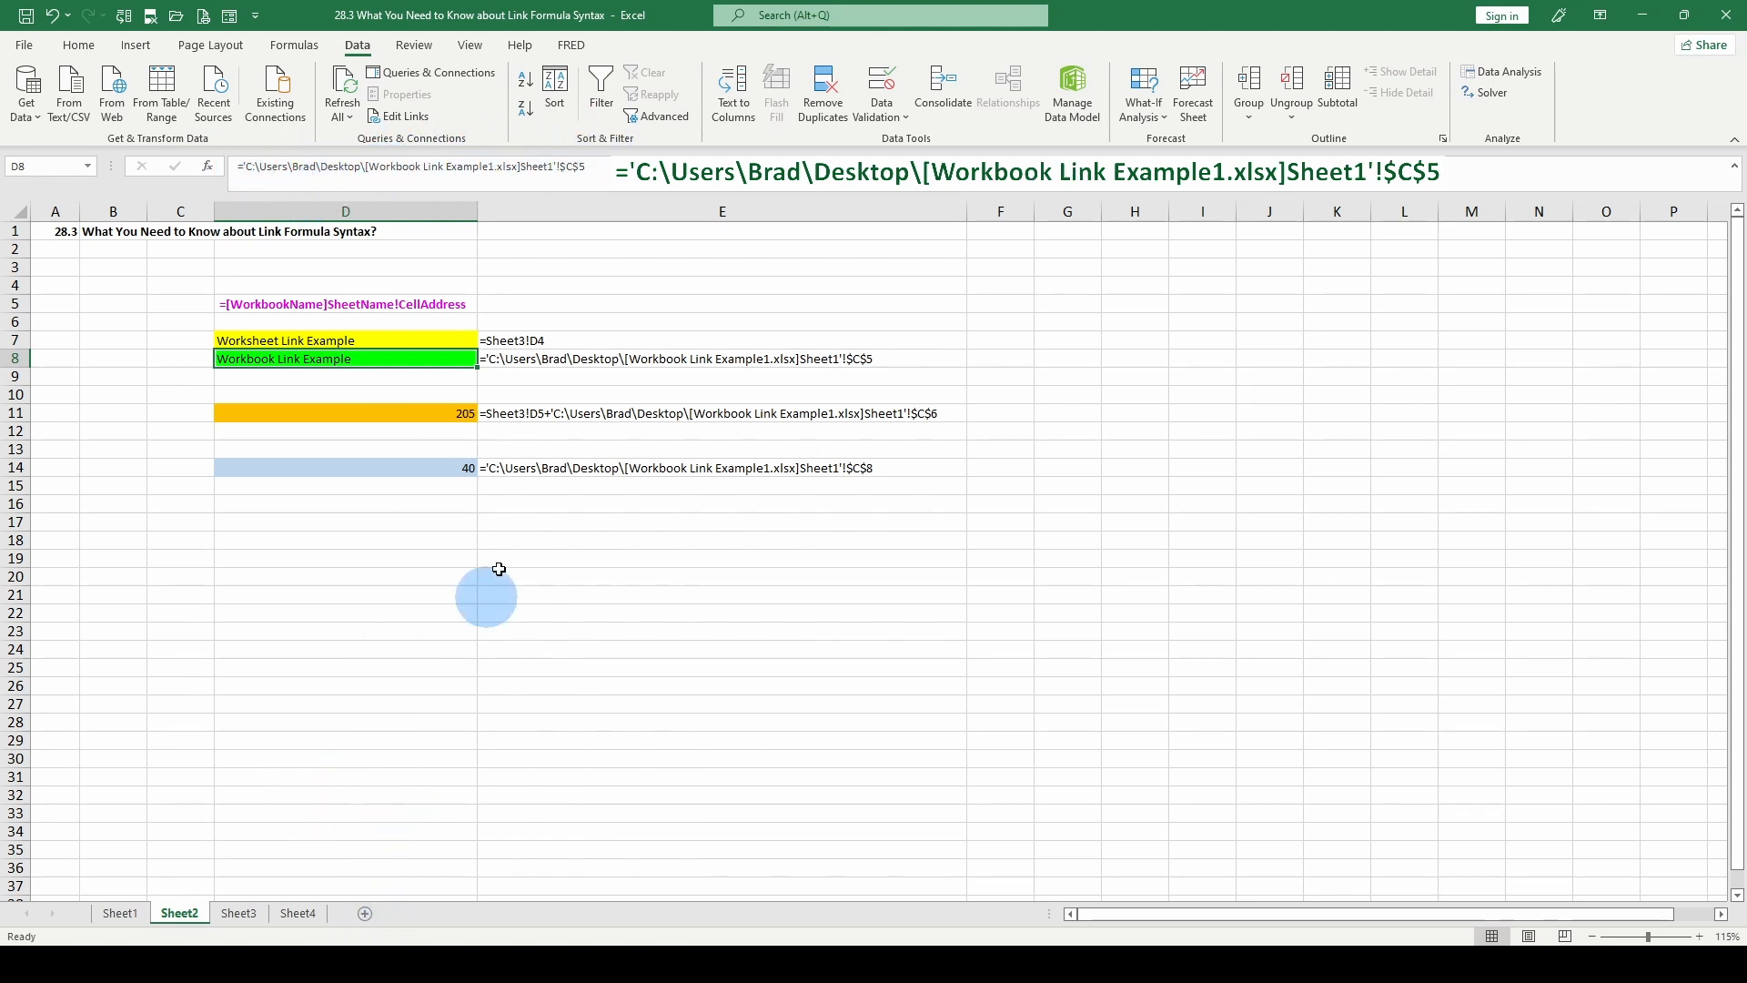
click(25, 47)
click(291, 412)
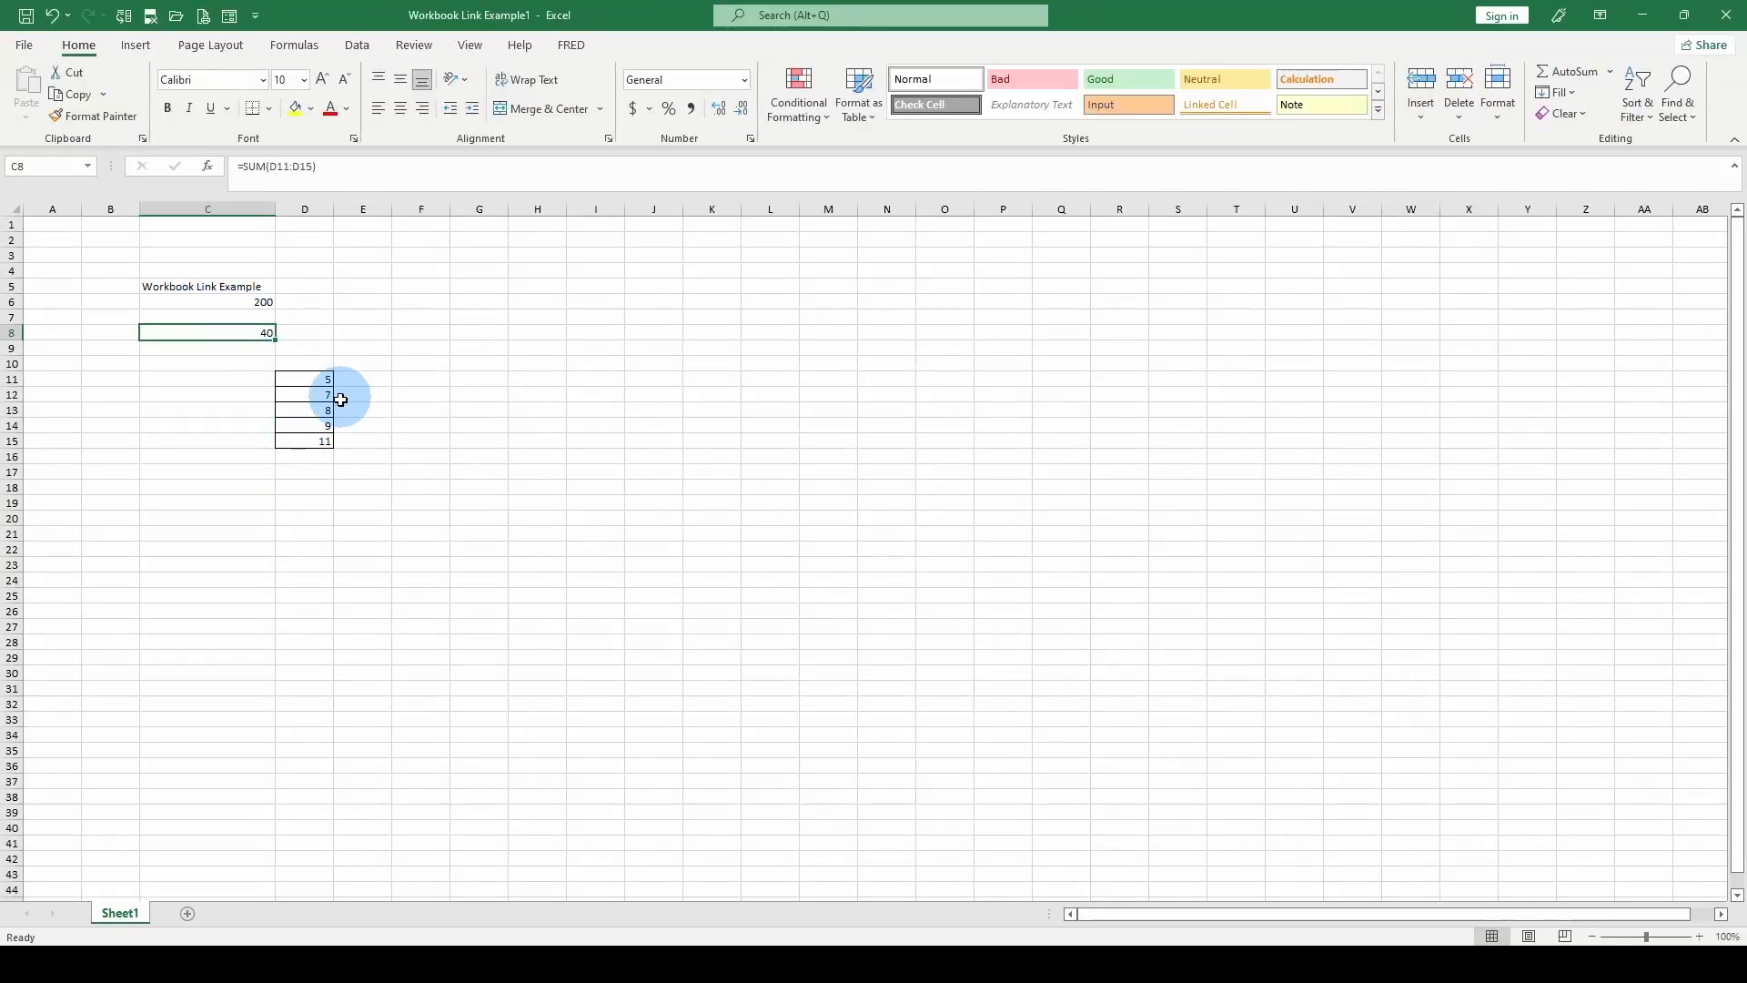
click(203, 286)
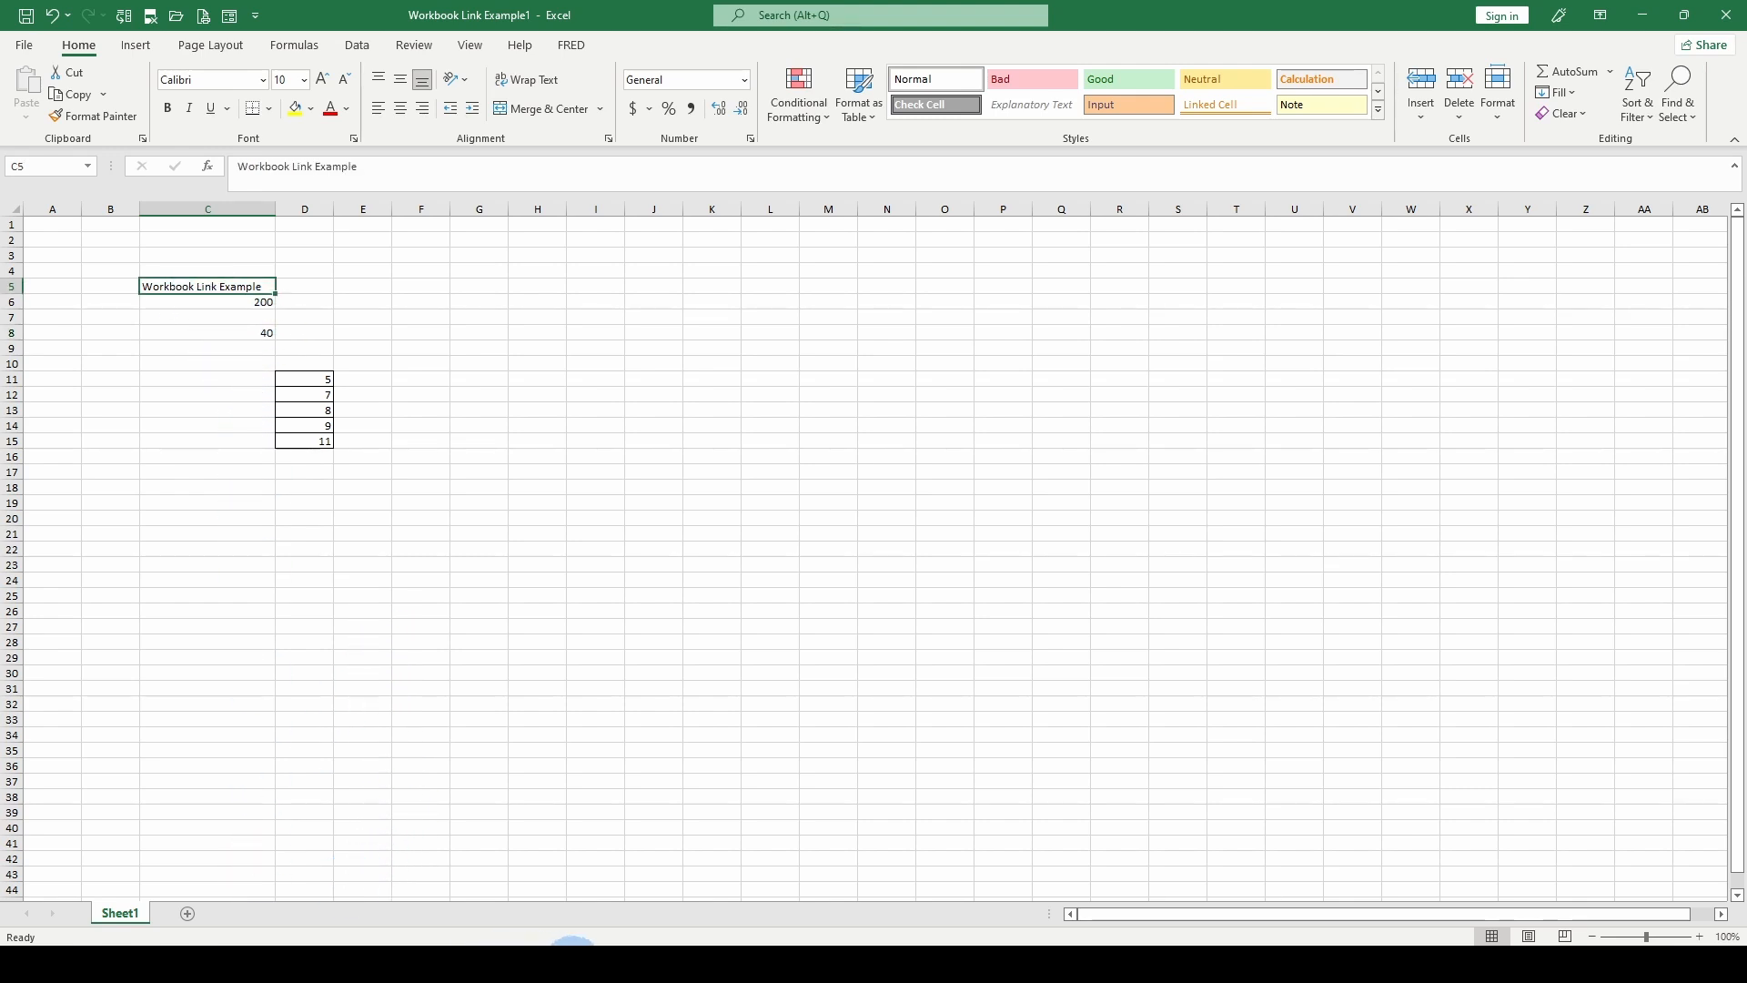
In D9 on Sheet2 of the 28.3 workbook, enter a formula linking to cell C5 on Sheet1 of Workbook Link Example1.
mouse_move(740, 937)
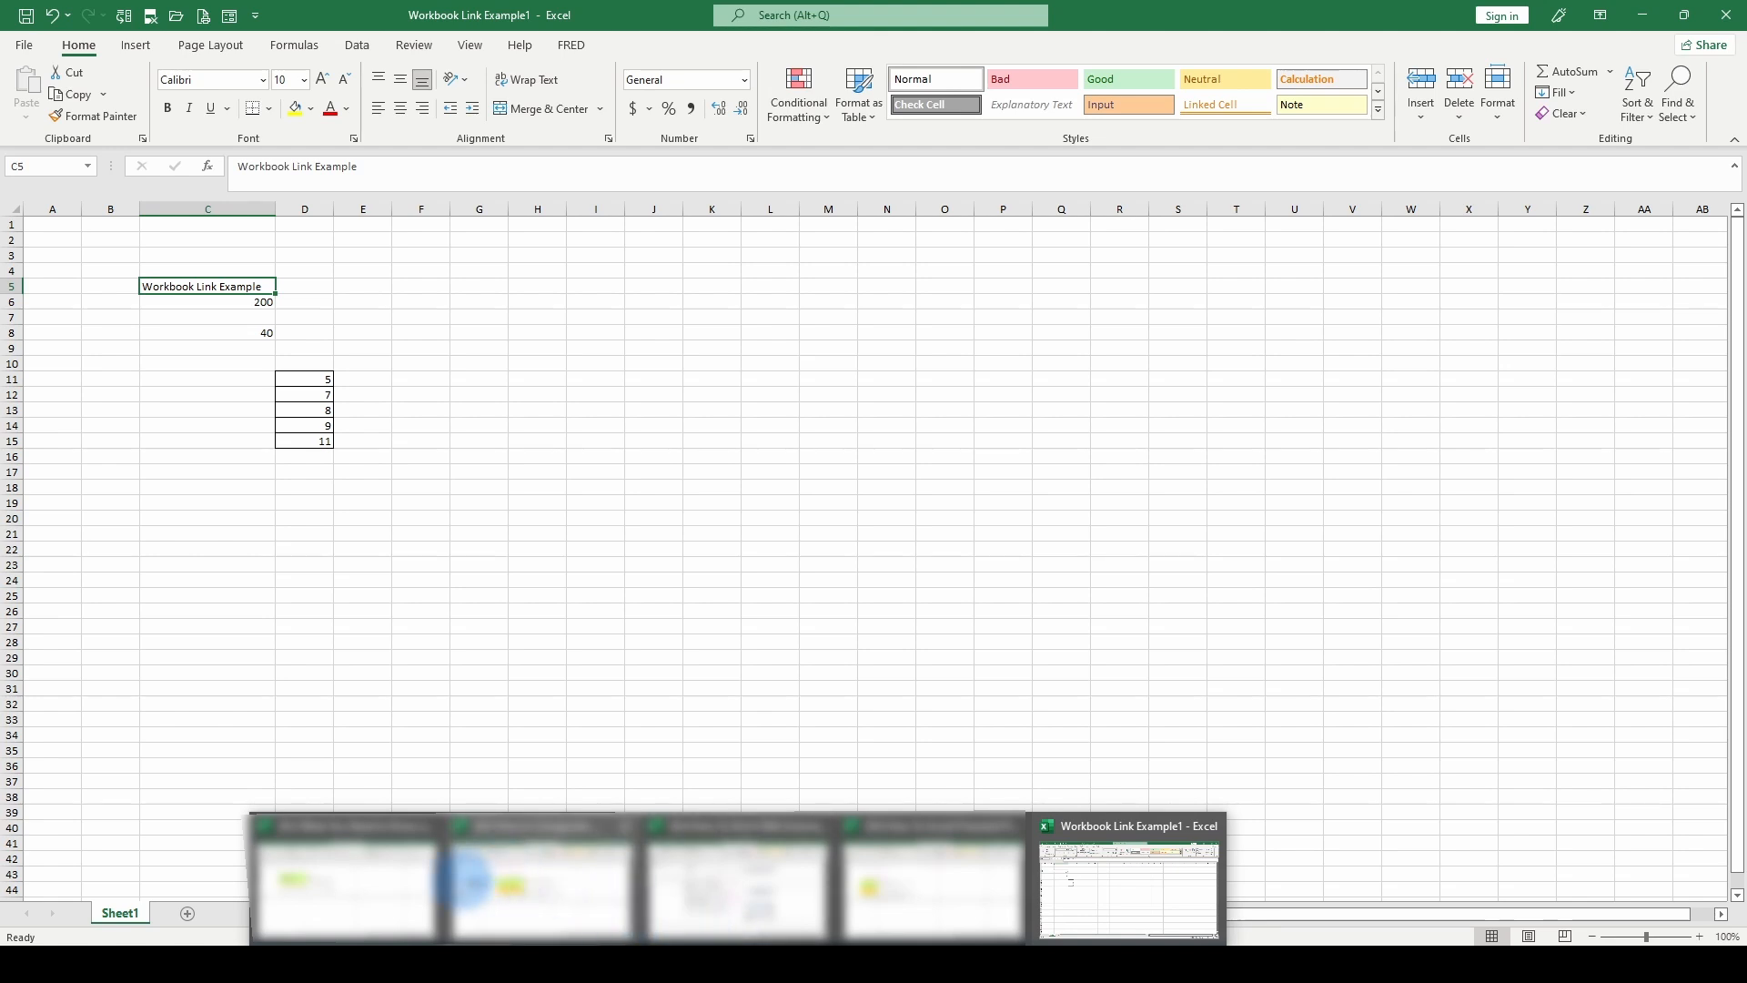
click(369, 878)
text(=)
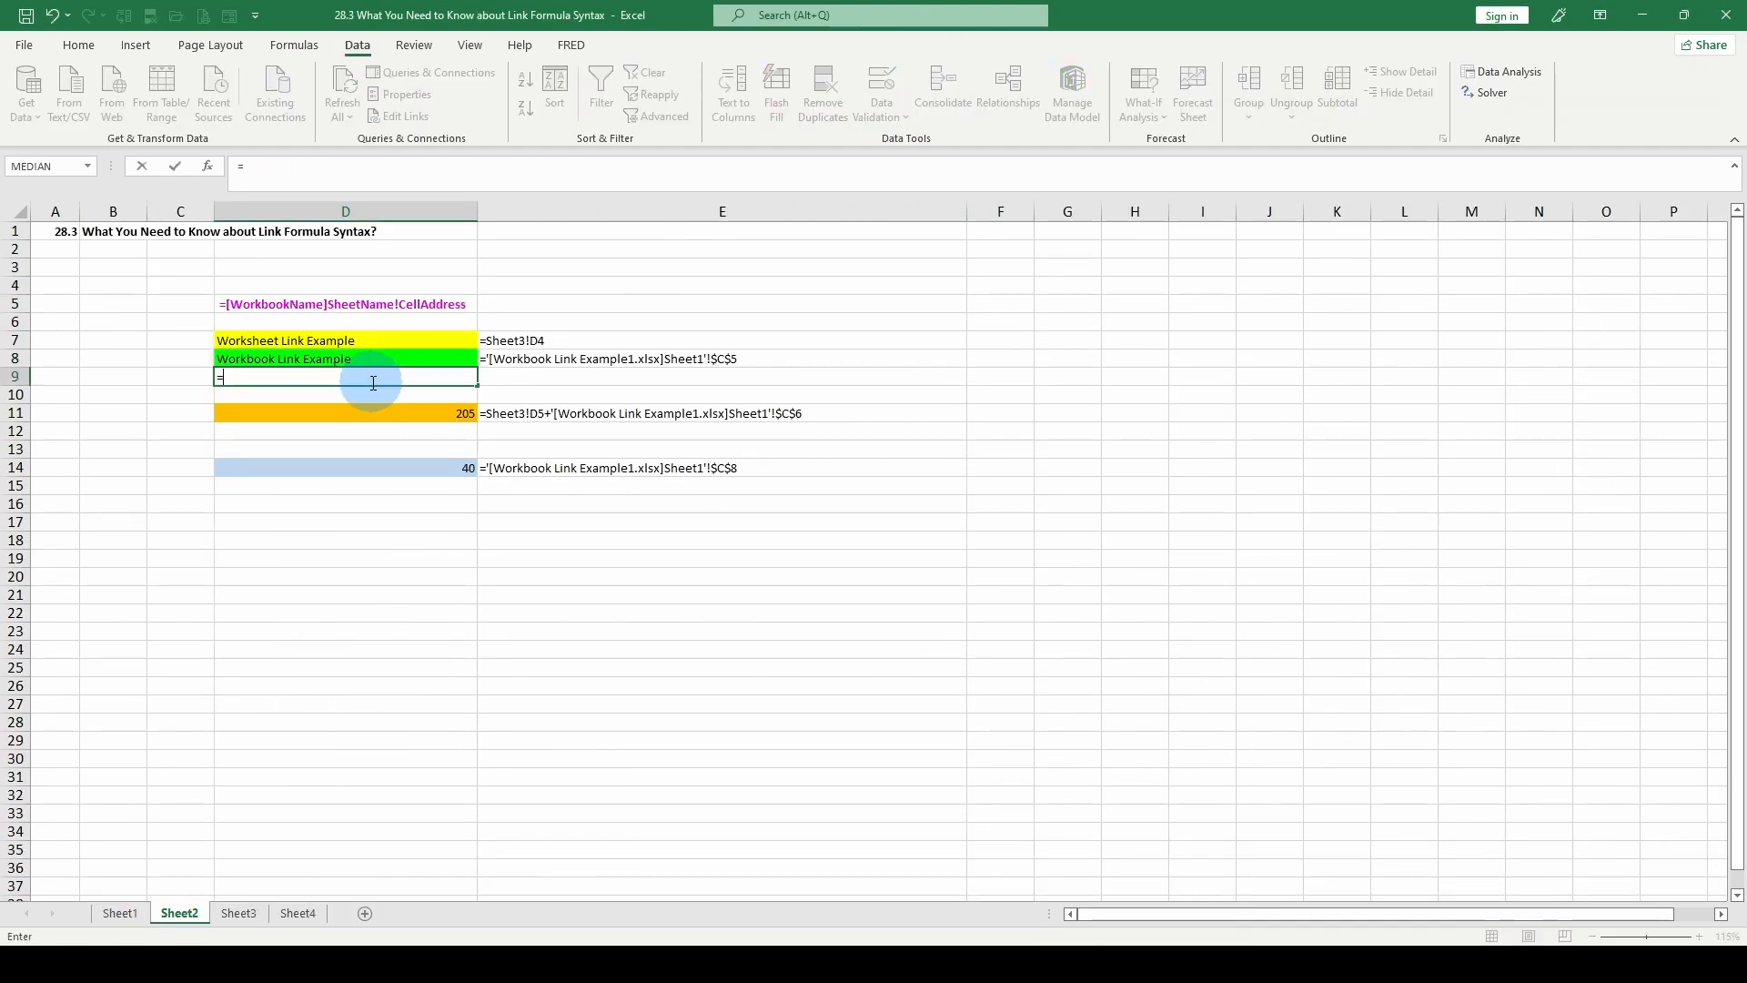
mouse_move(743, 937)
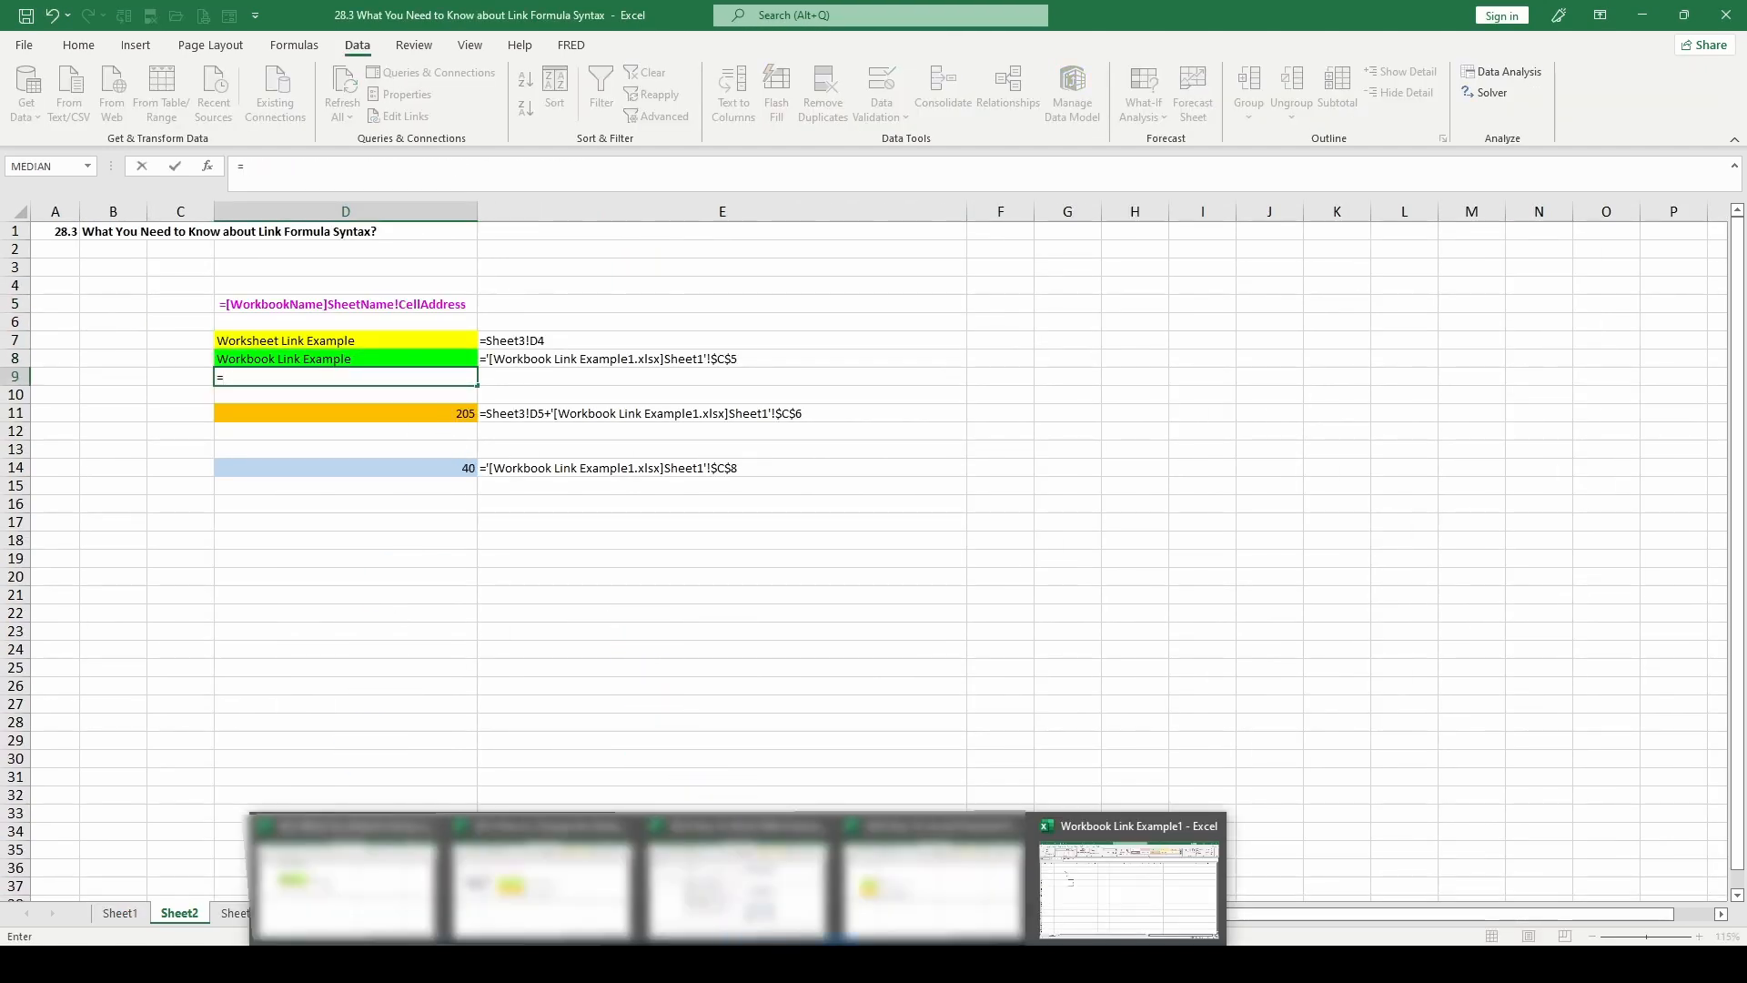
click(1073, 905)
click(197, 288)
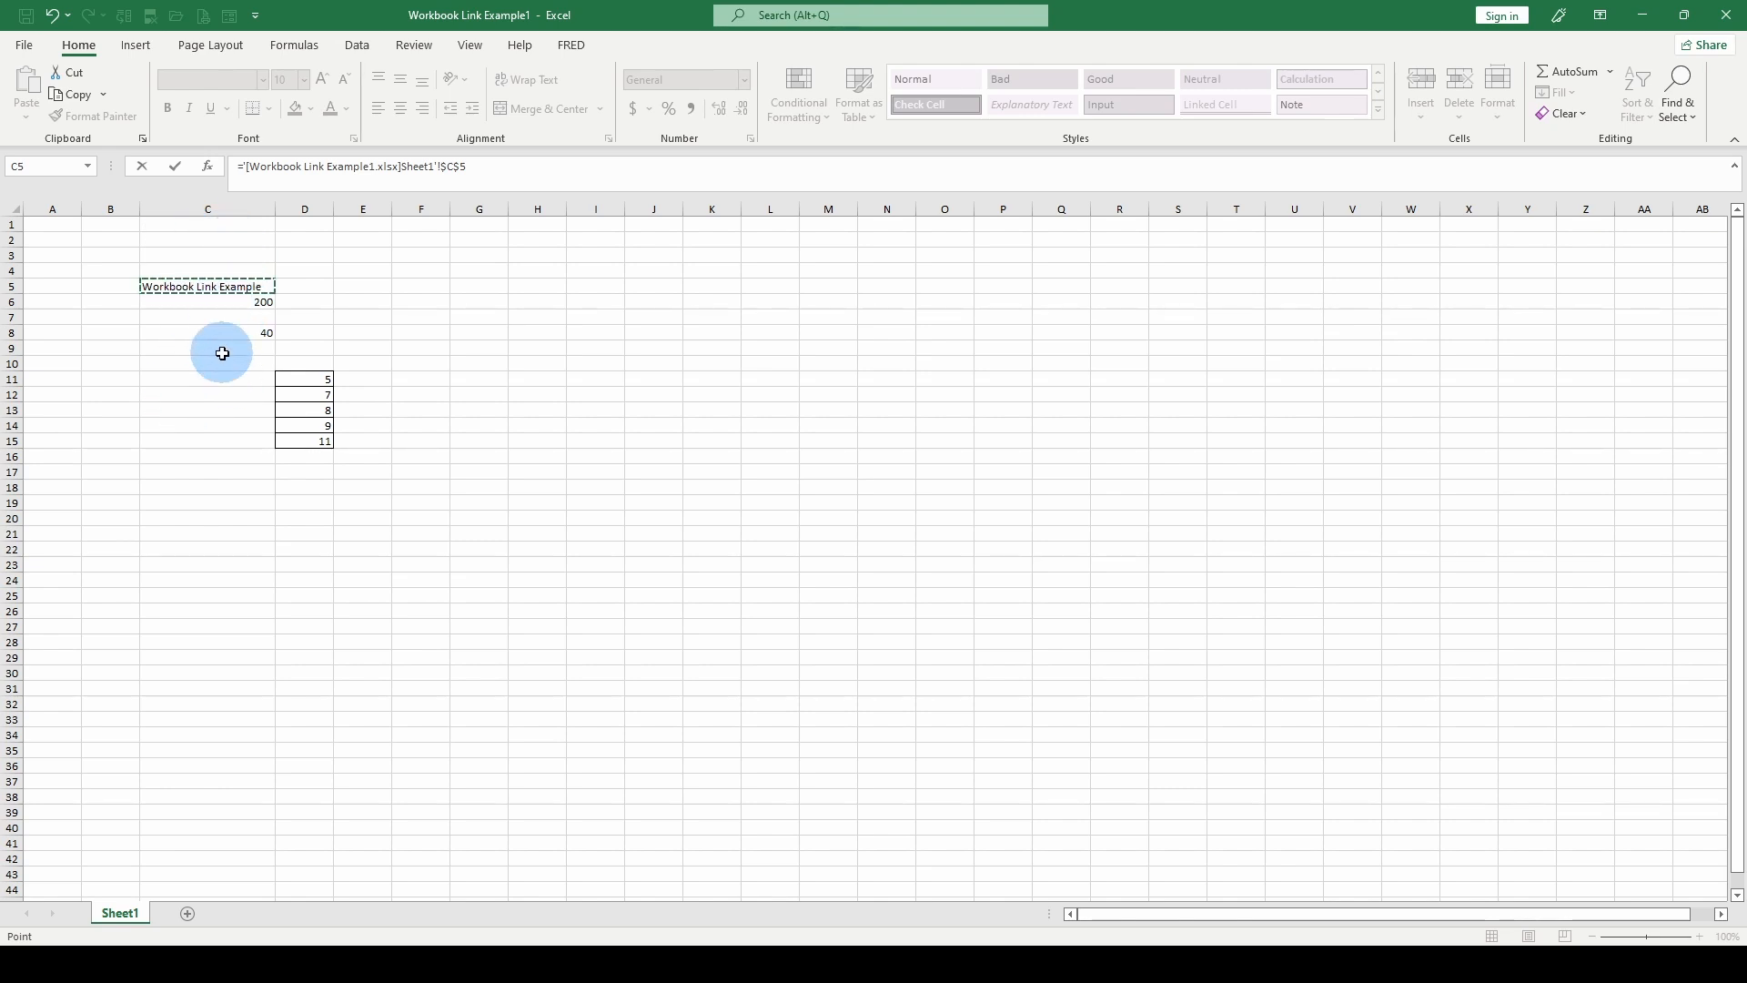
key(Return)
click(255, 377)
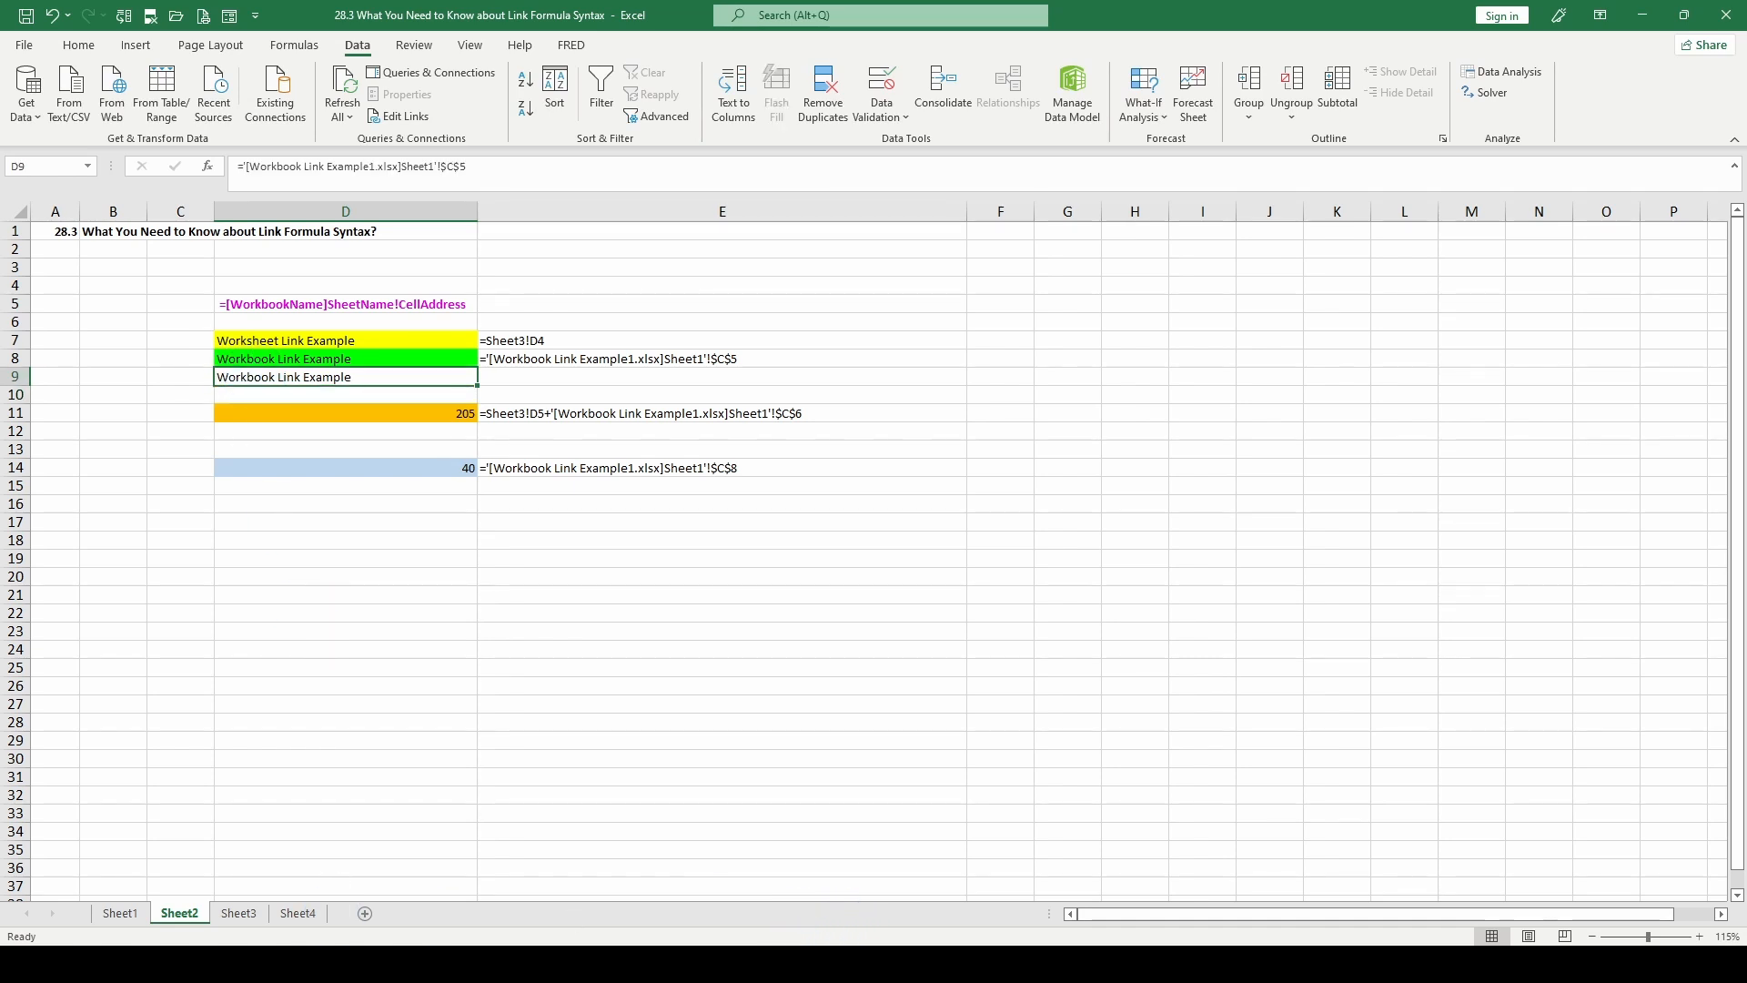
Copy cell C5 from Sheet1 of Workbook Link Example1 and return to Sheet2 of the 28.3 workbook.
mouse_move(837, 921)
click(1104, 877)
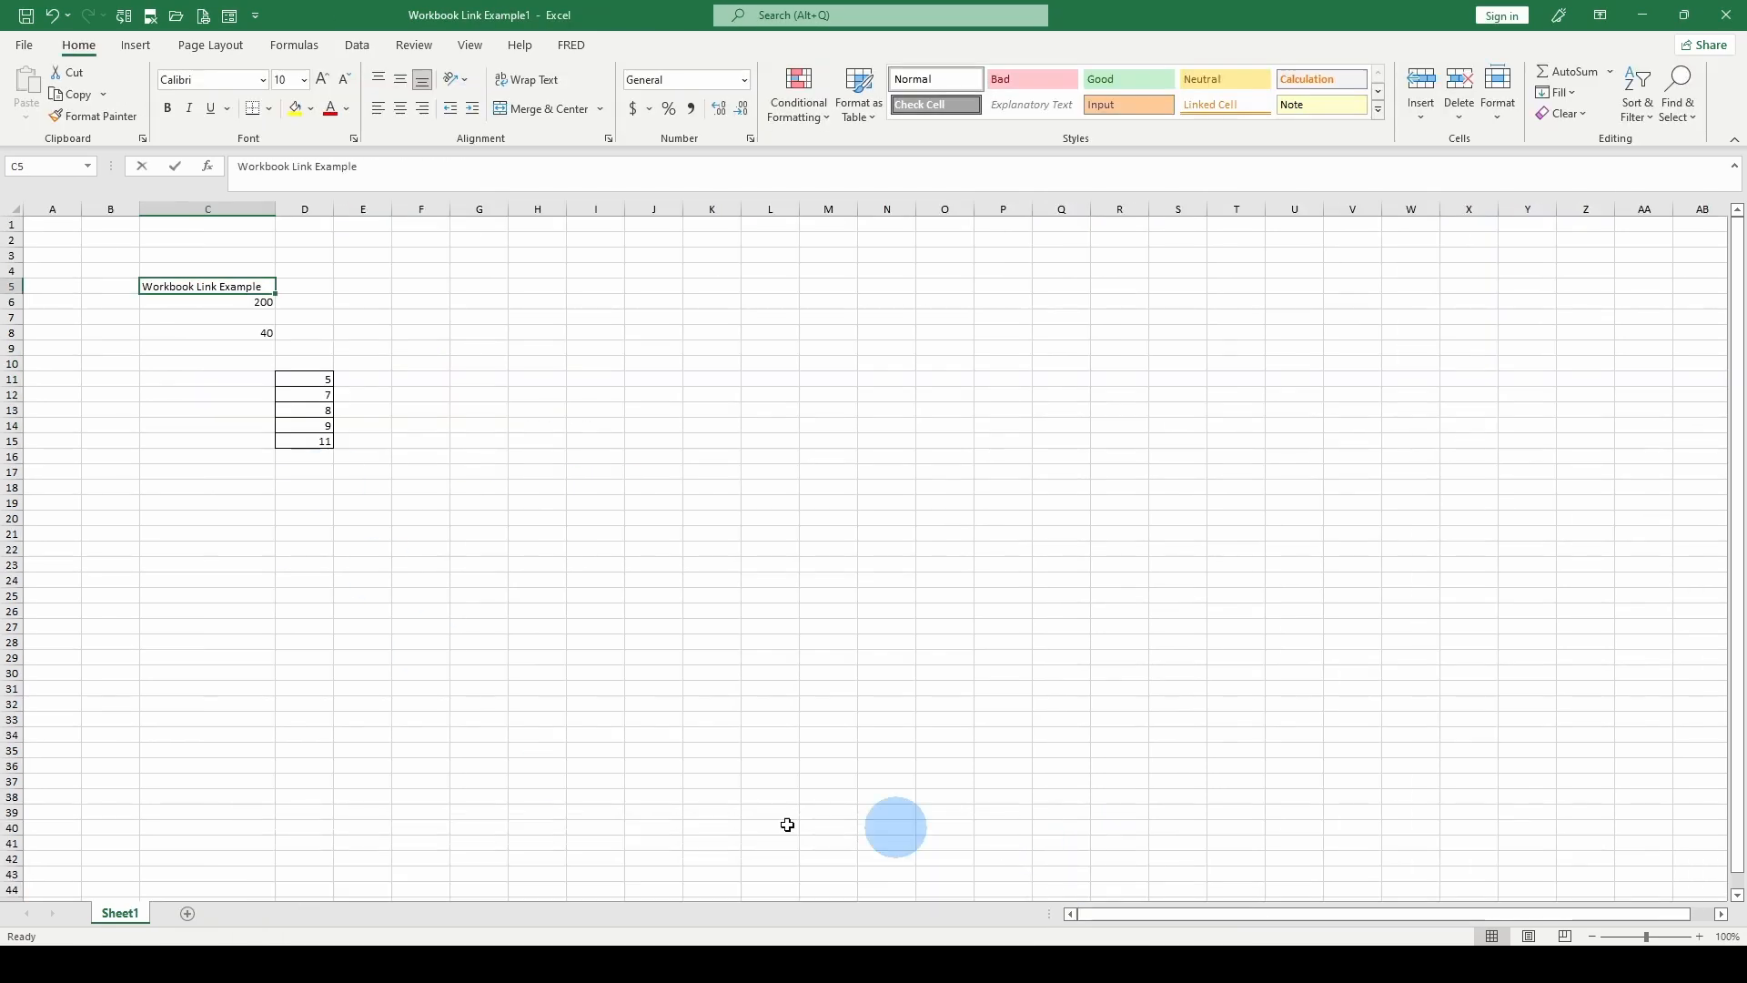
right_click(216, 282)
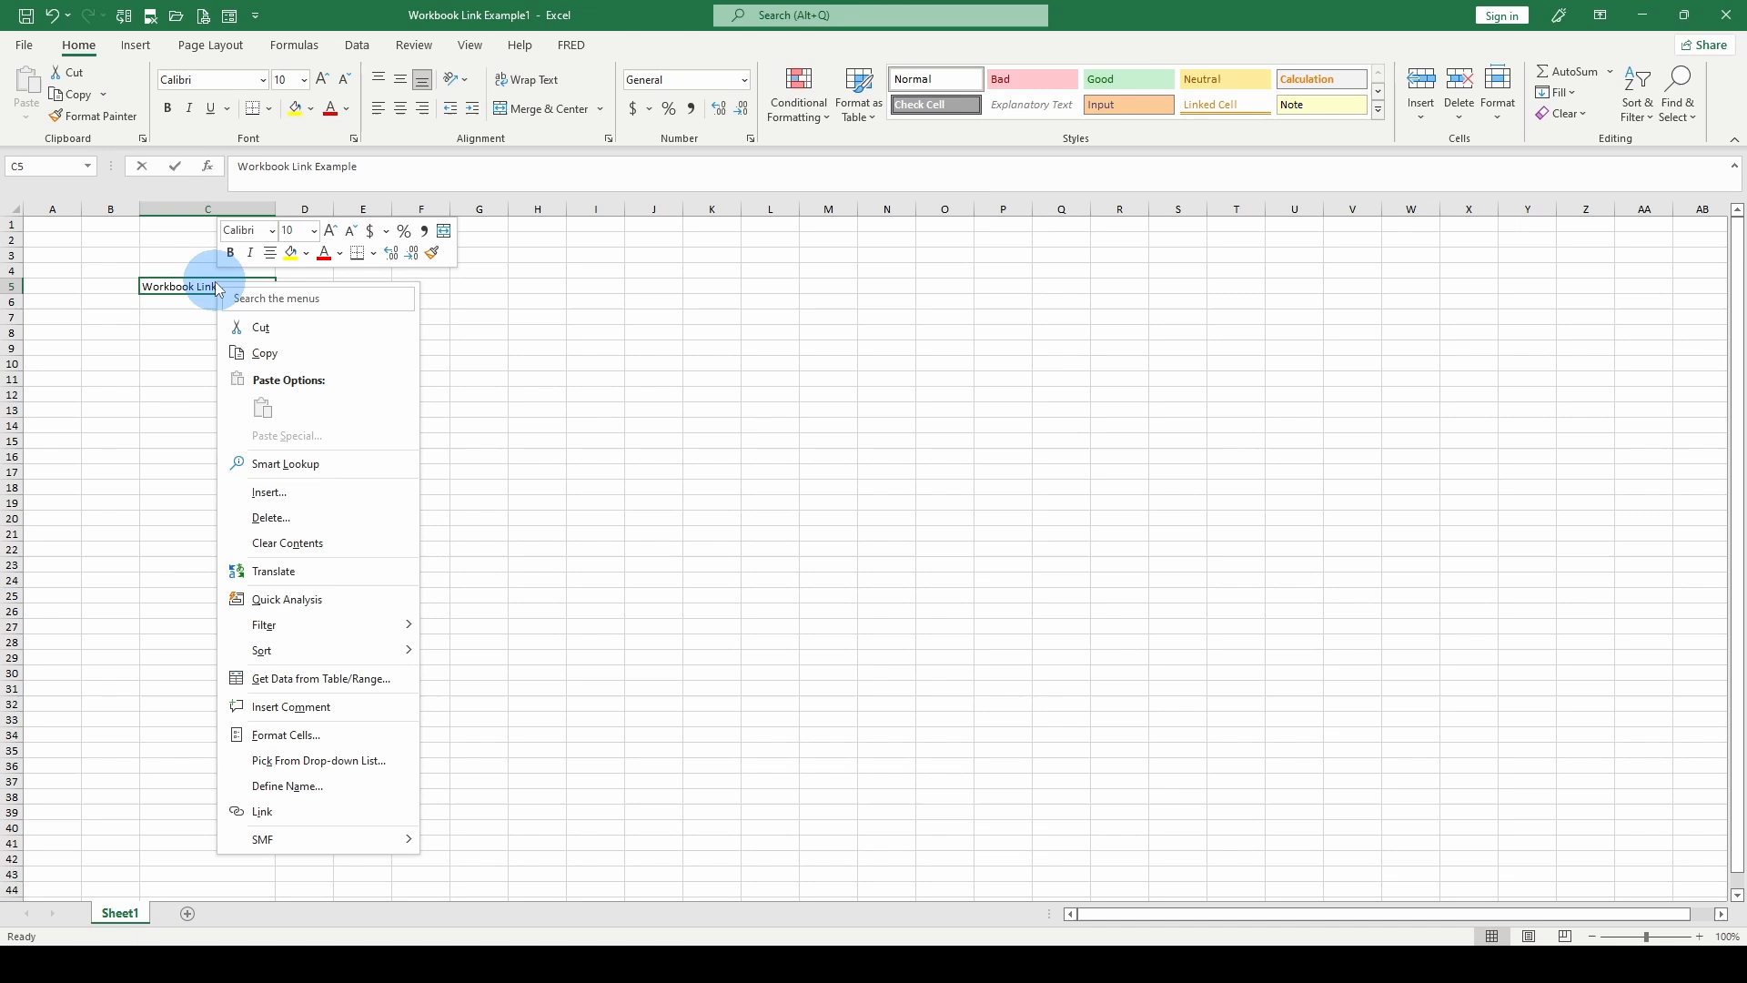
click(244, 348)
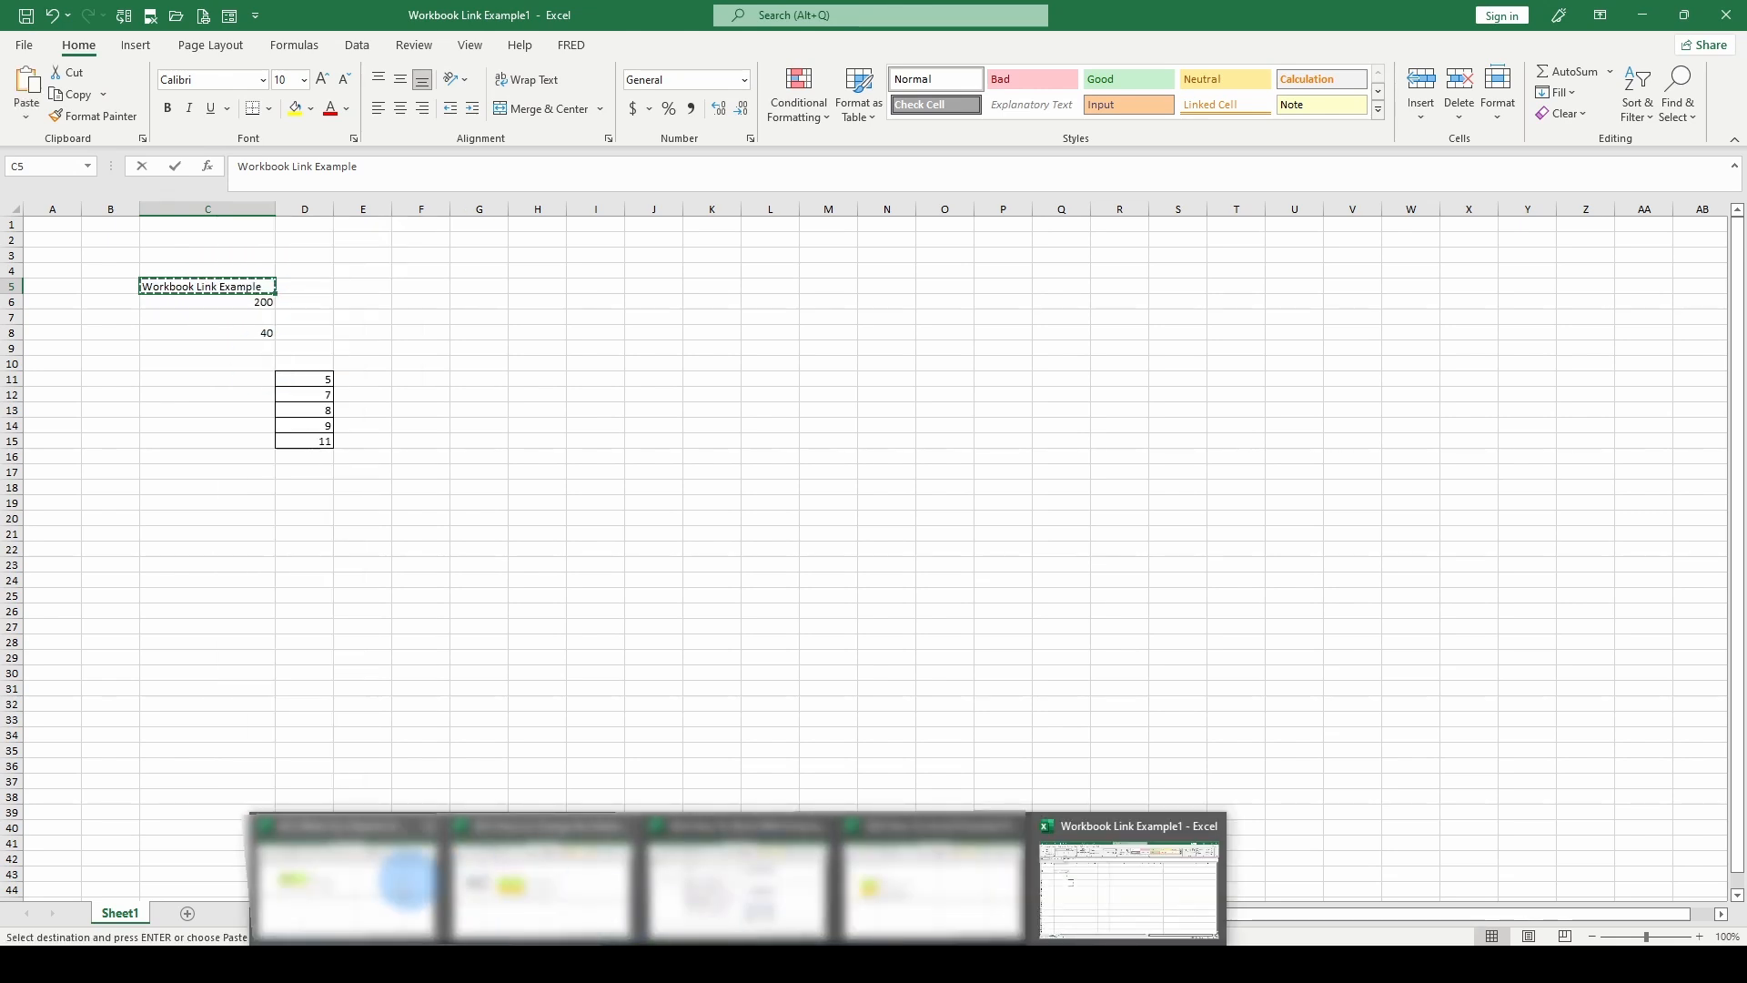
click(337, 877)
Try a regular paste of the copied cell into D10, and undo it.
right_click(343, 397)
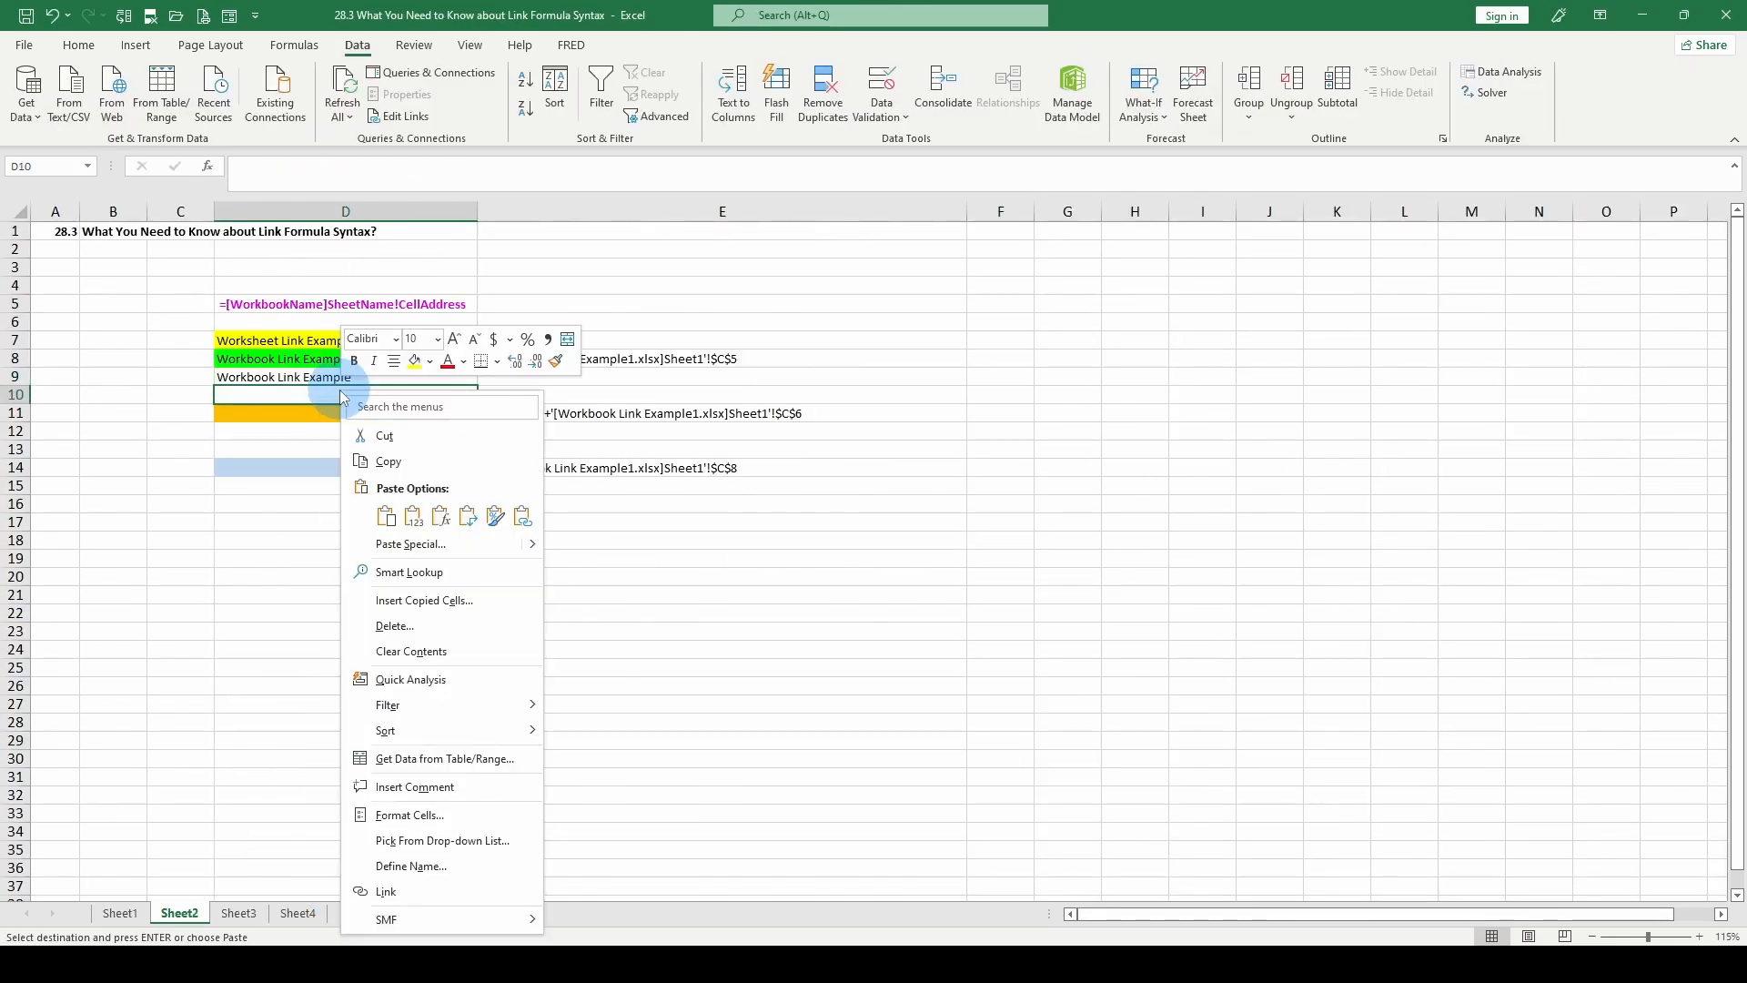
click(385, 516)
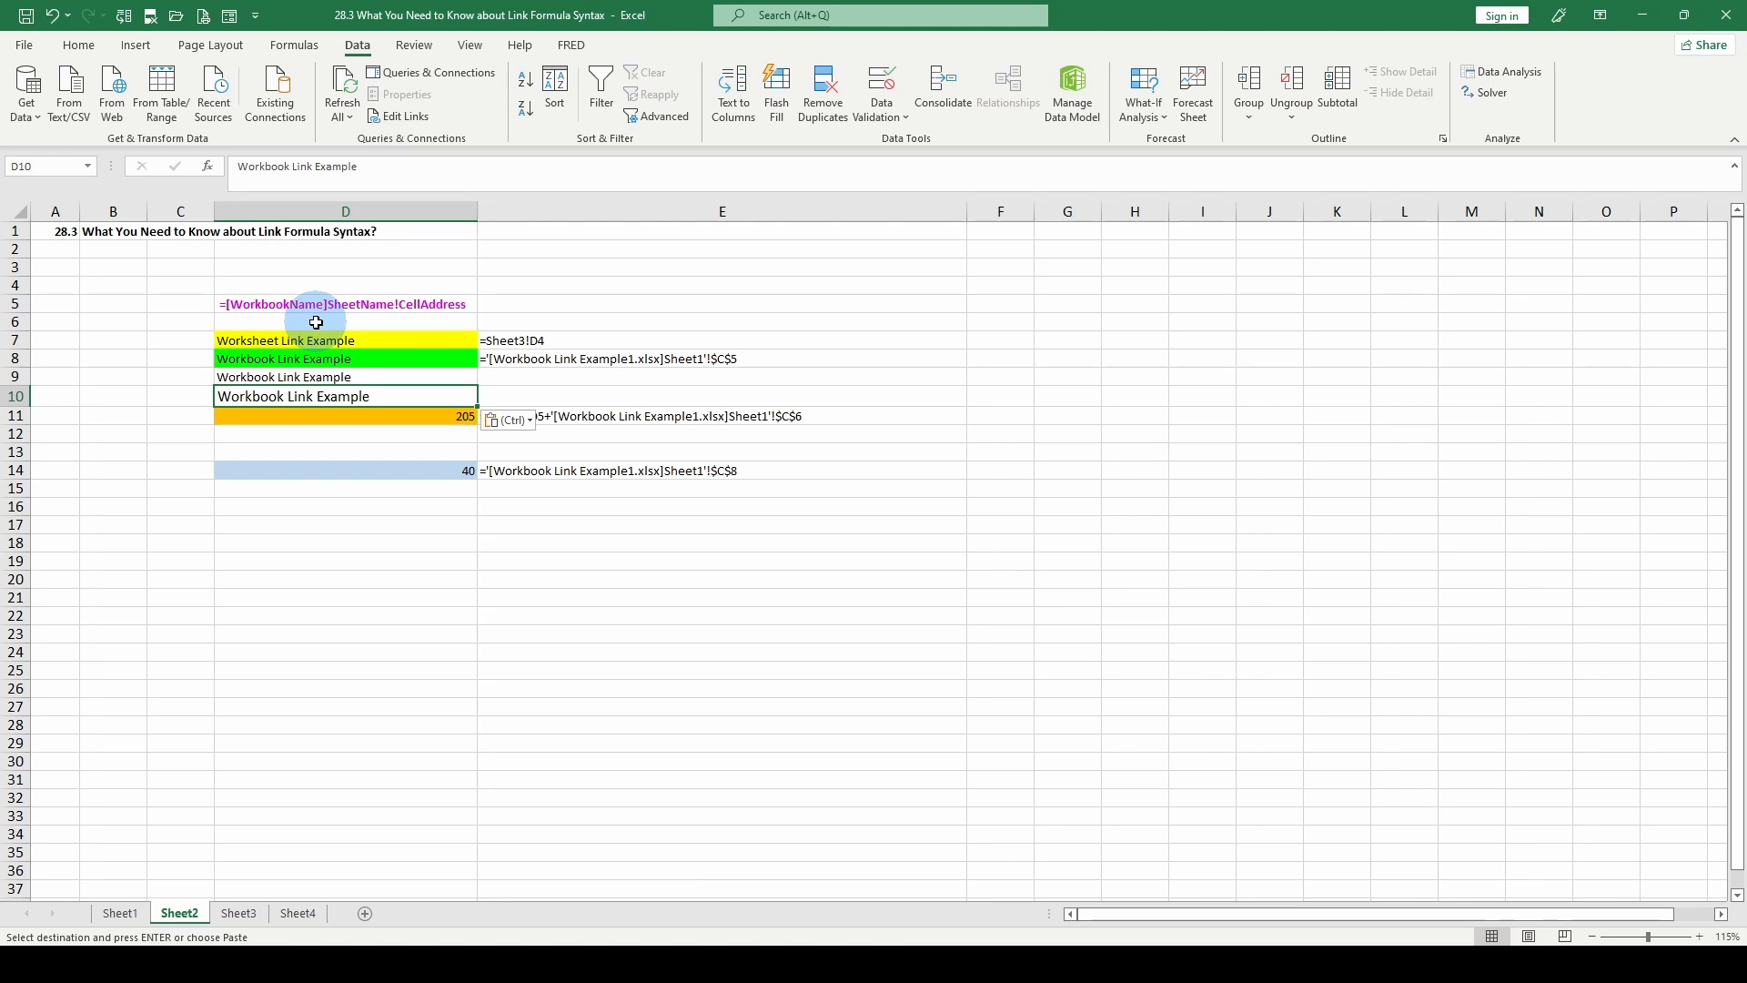
key(ctrl+z)
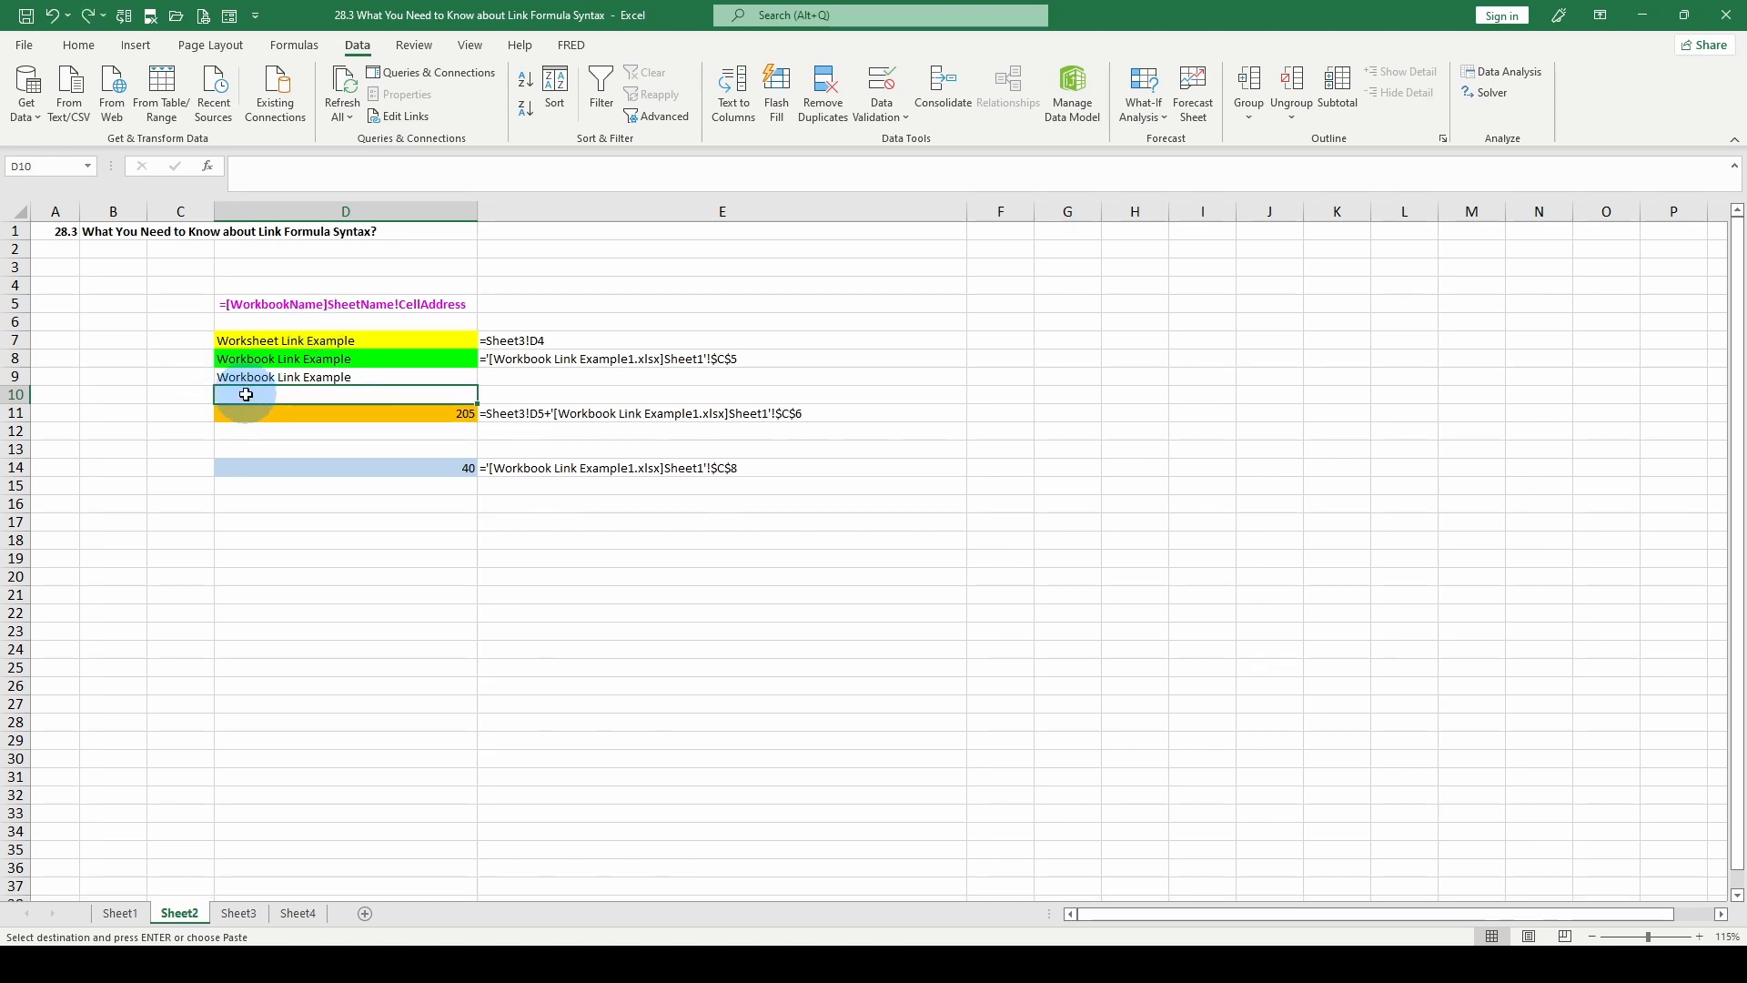
Paste the copied cell into D10 as a link, compare its formula with D9 and D11, and cancel copy mode.
right_click(246, 394)
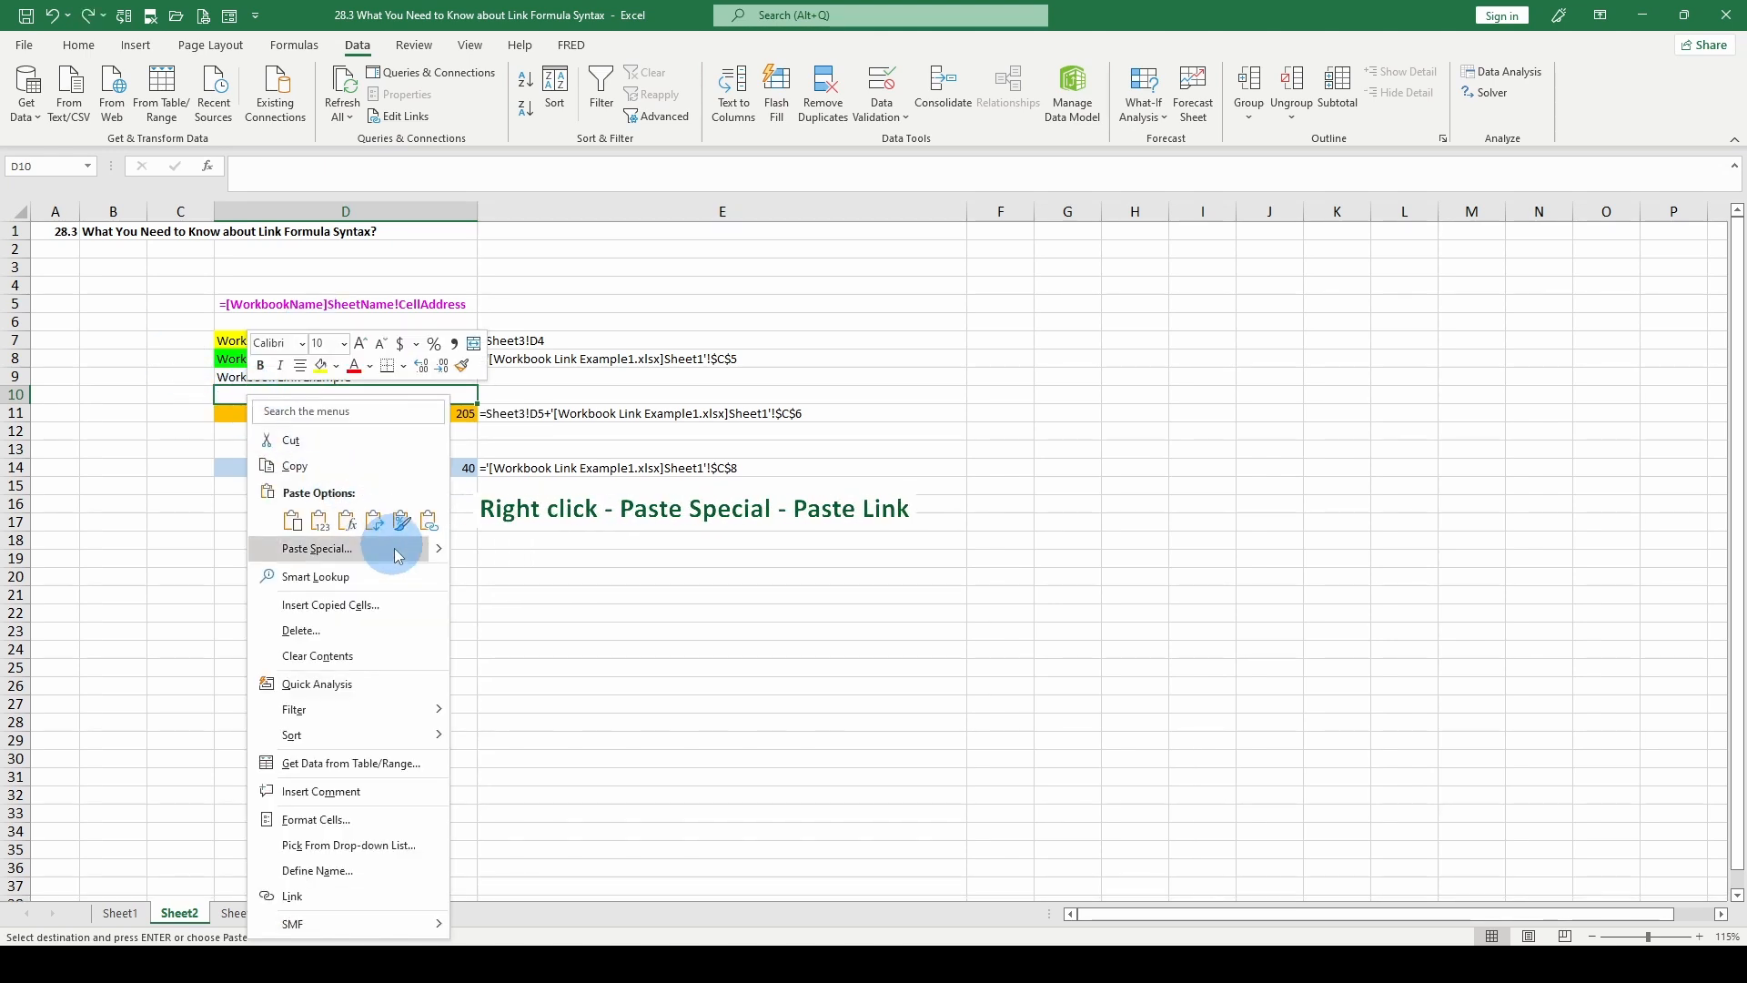
click(428, 520)
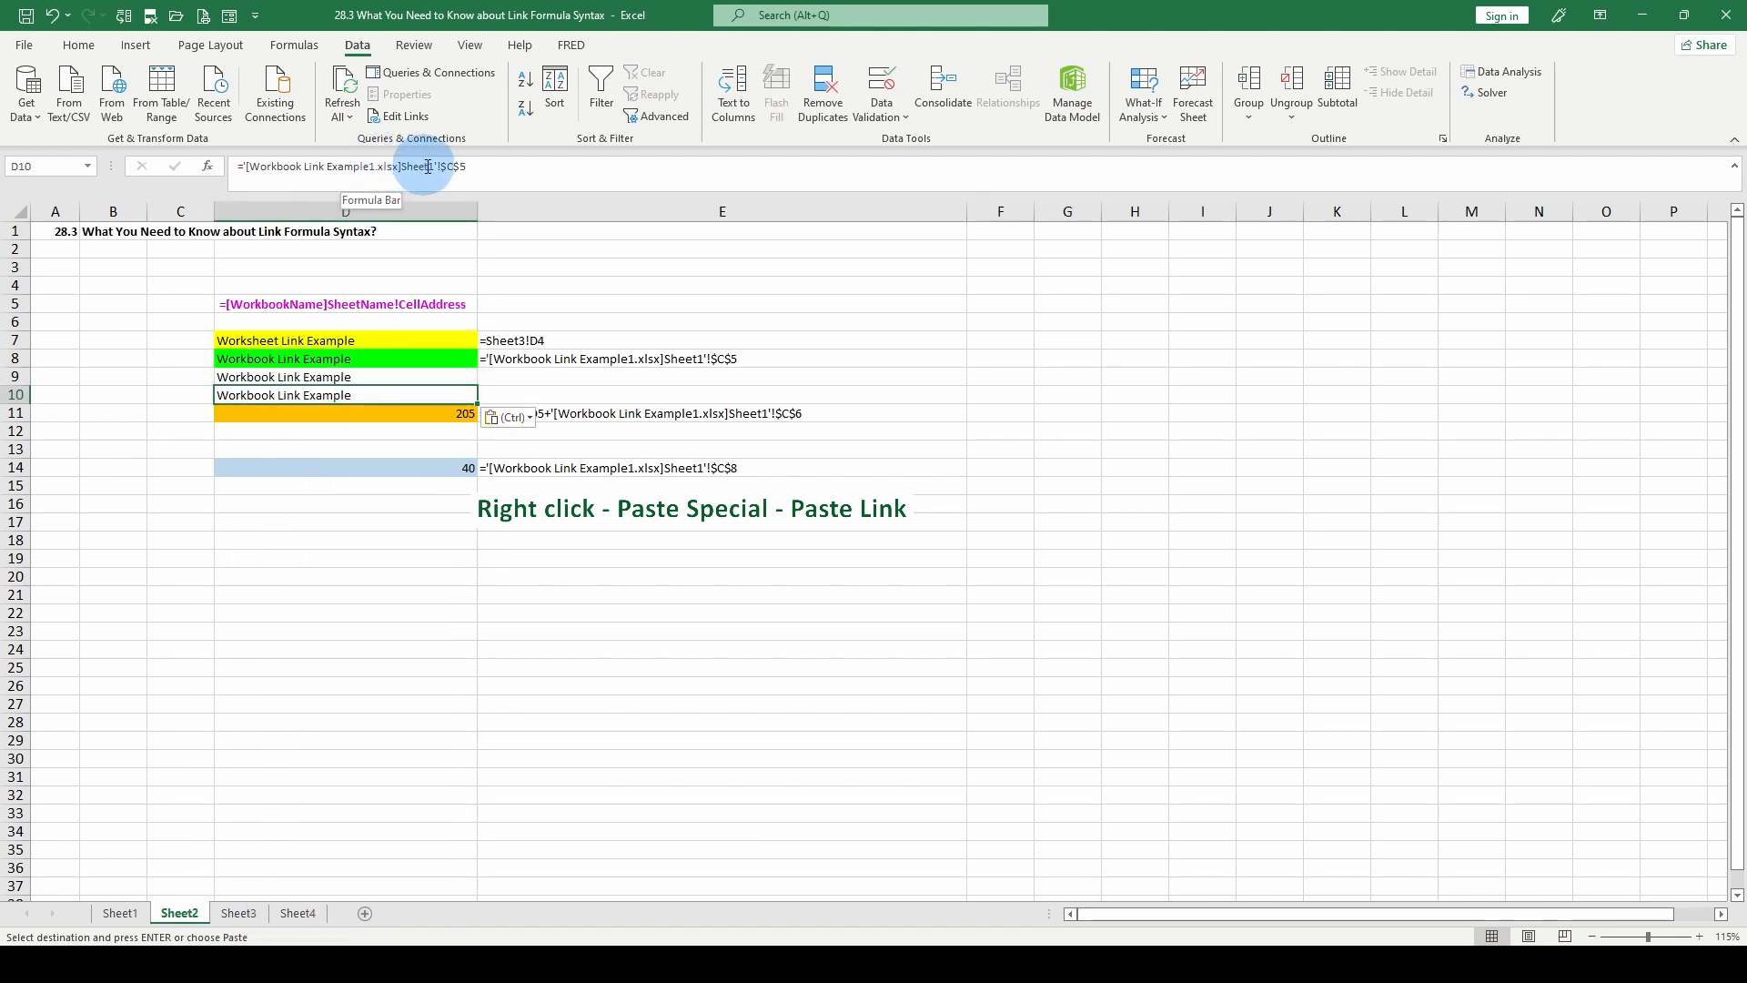
click(312, 377)
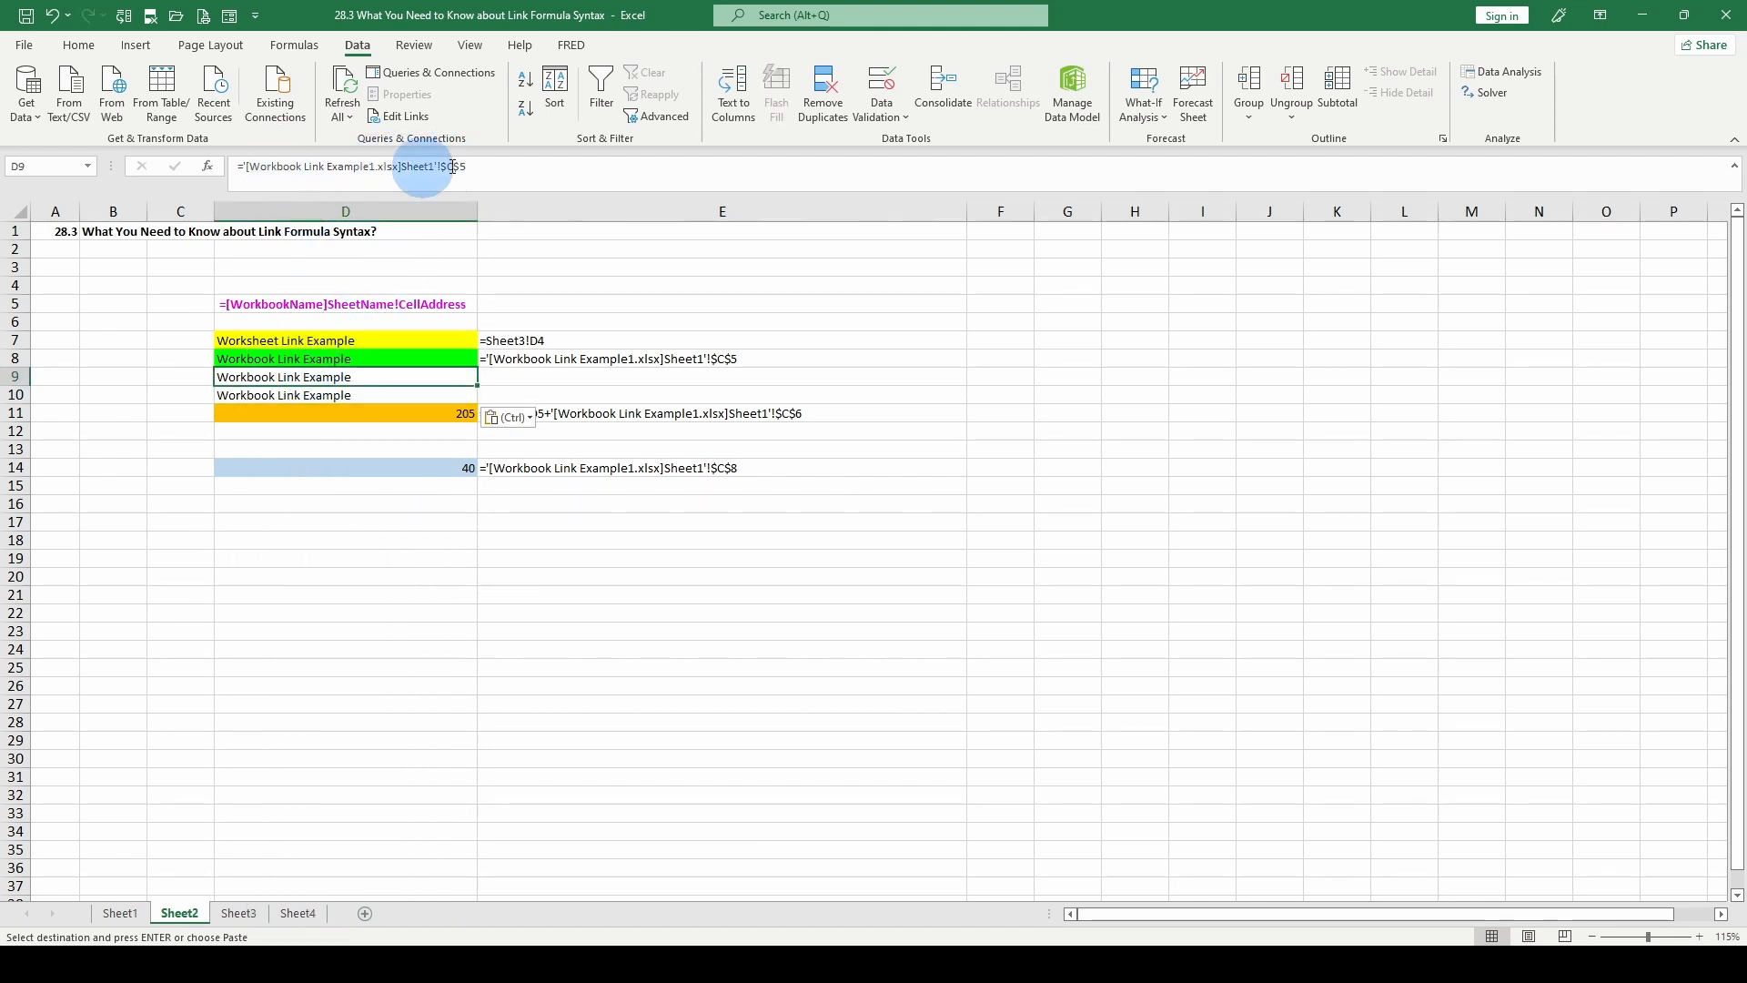
click(292, 396)
click(378, 411)
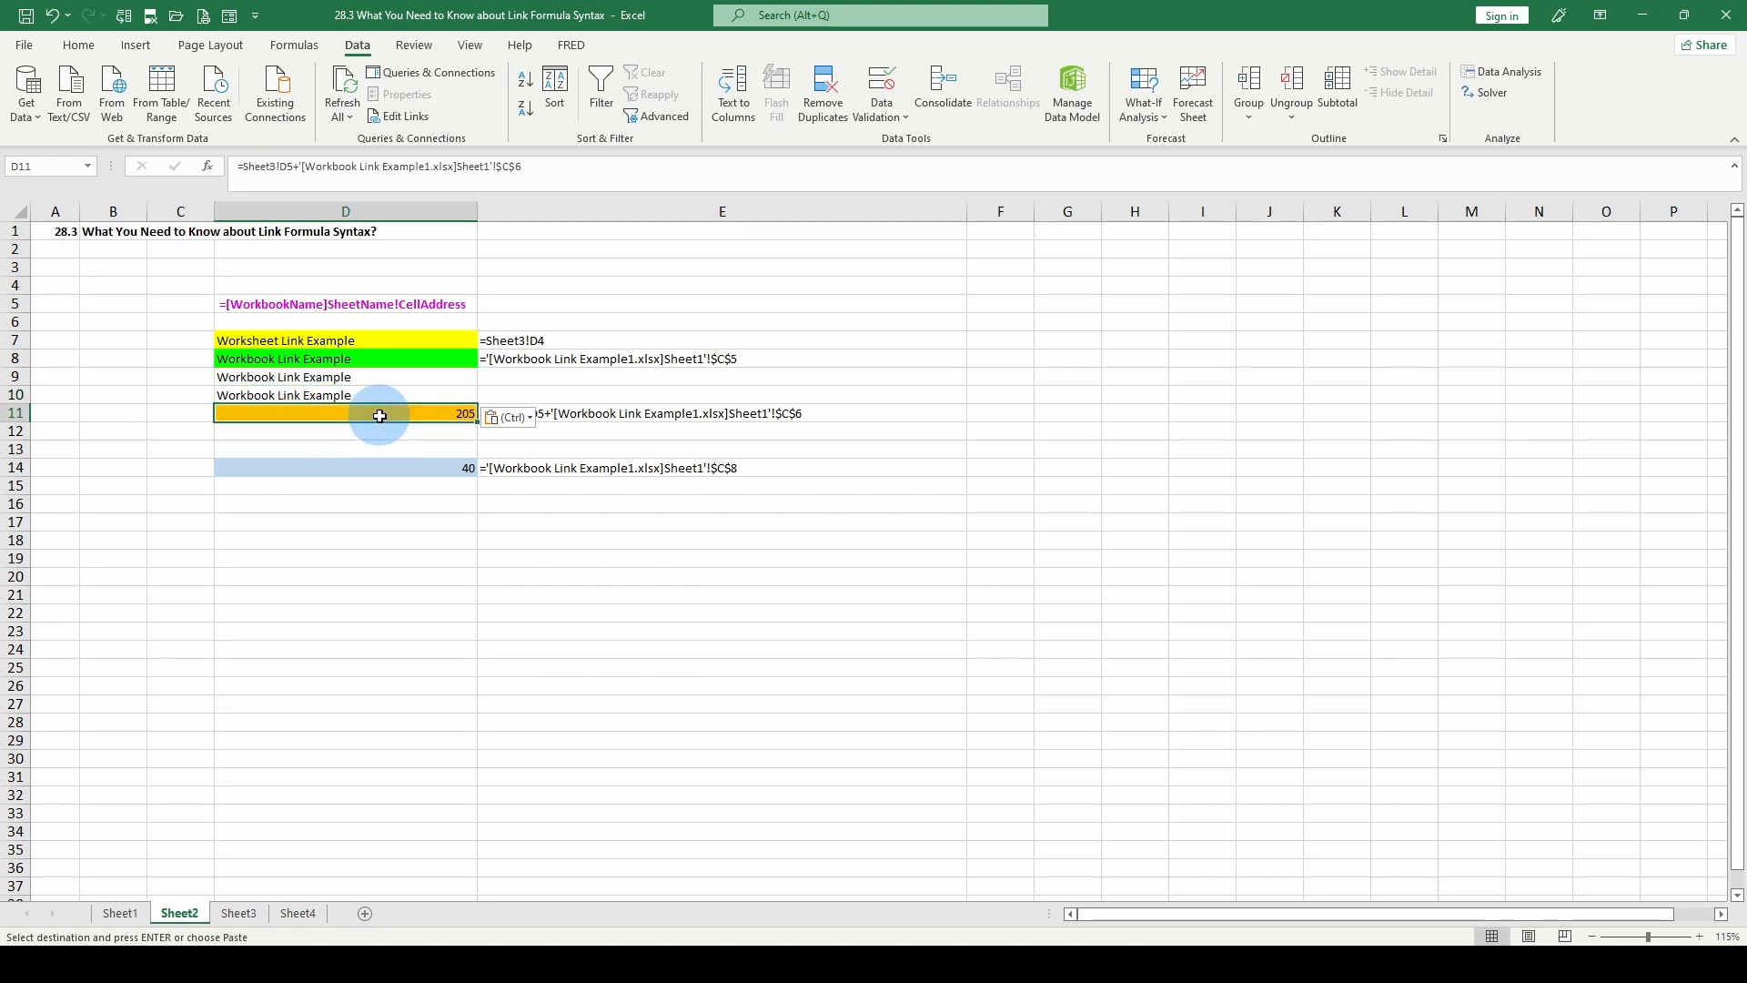
key(Escape)
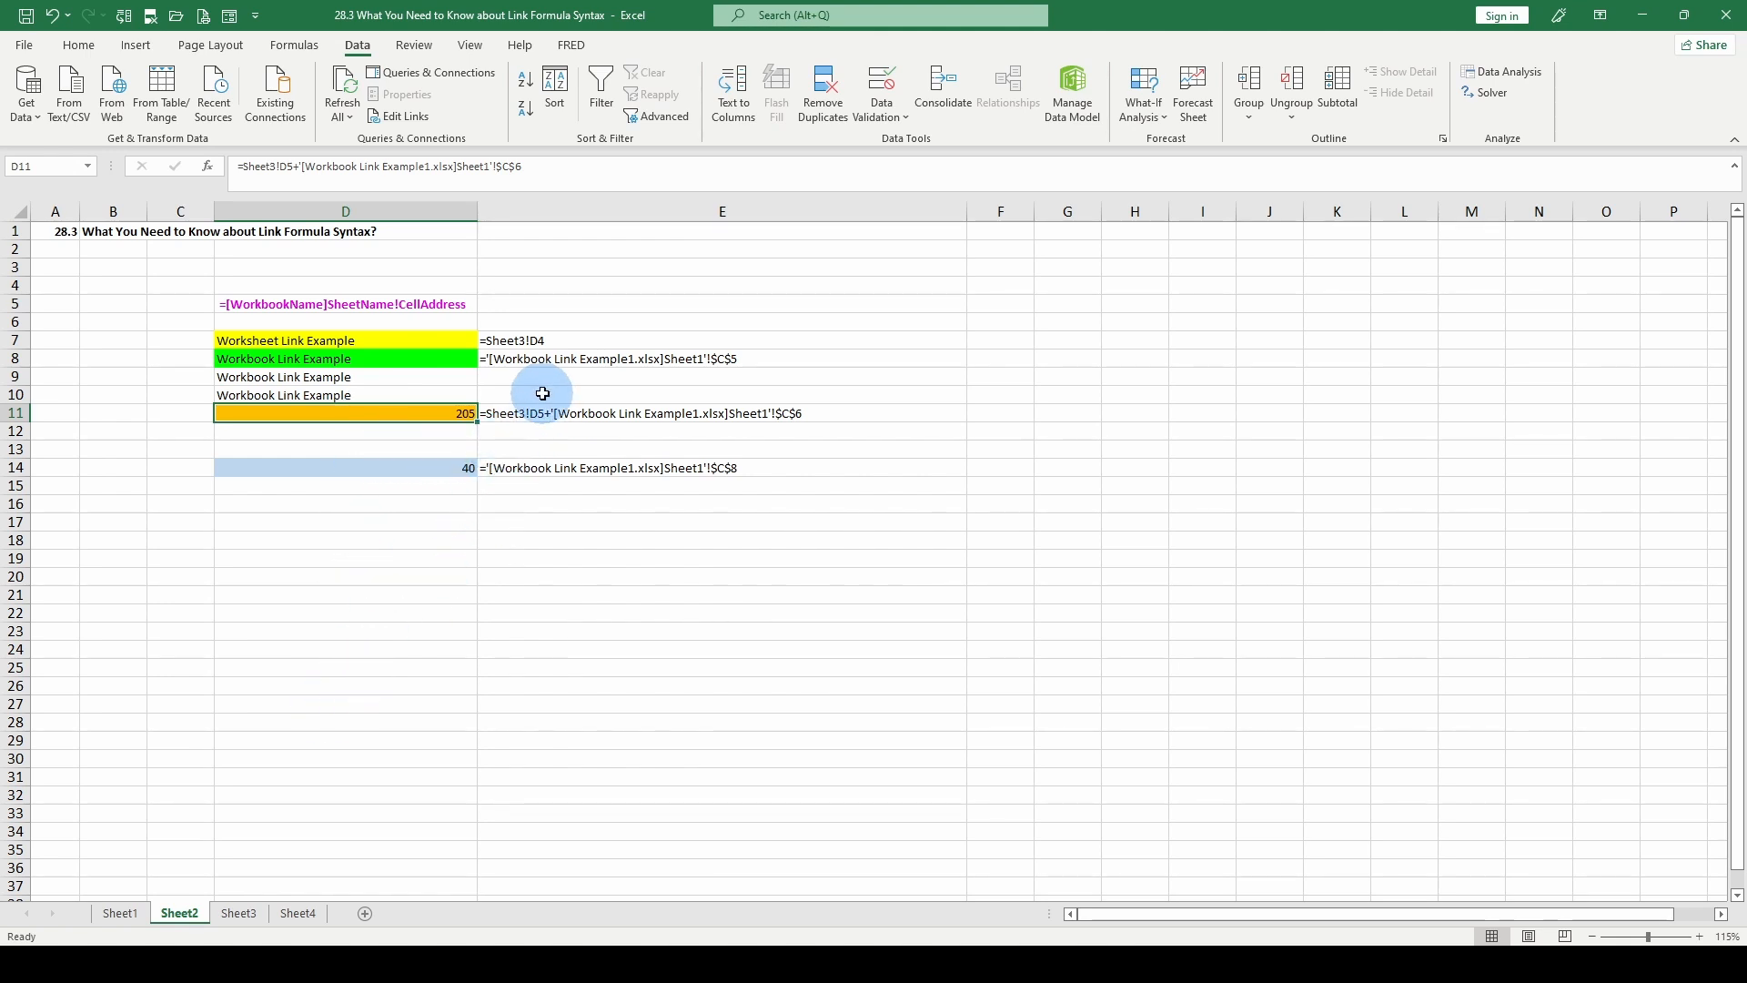
Enter a formula in D12 that adds Sheet3 cell D5 to cell C6 on Sheet1 of Workbook Link Example1.
click(365, 430)
text(=)
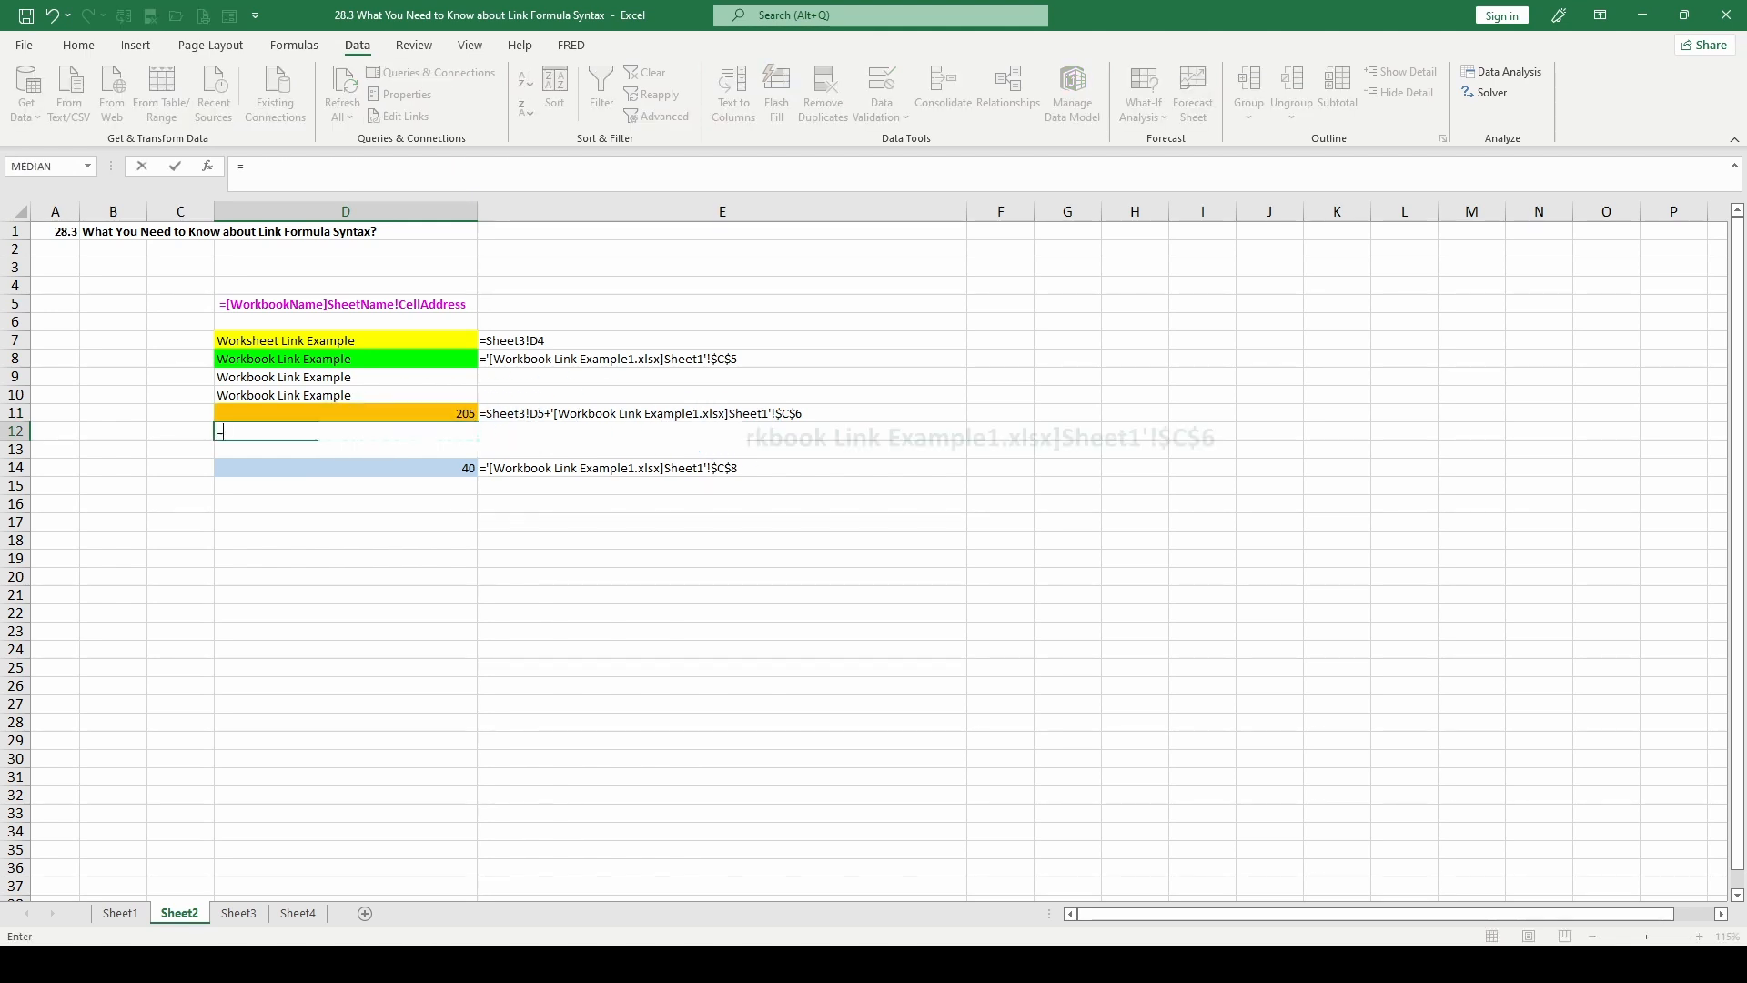
click(238, 912)
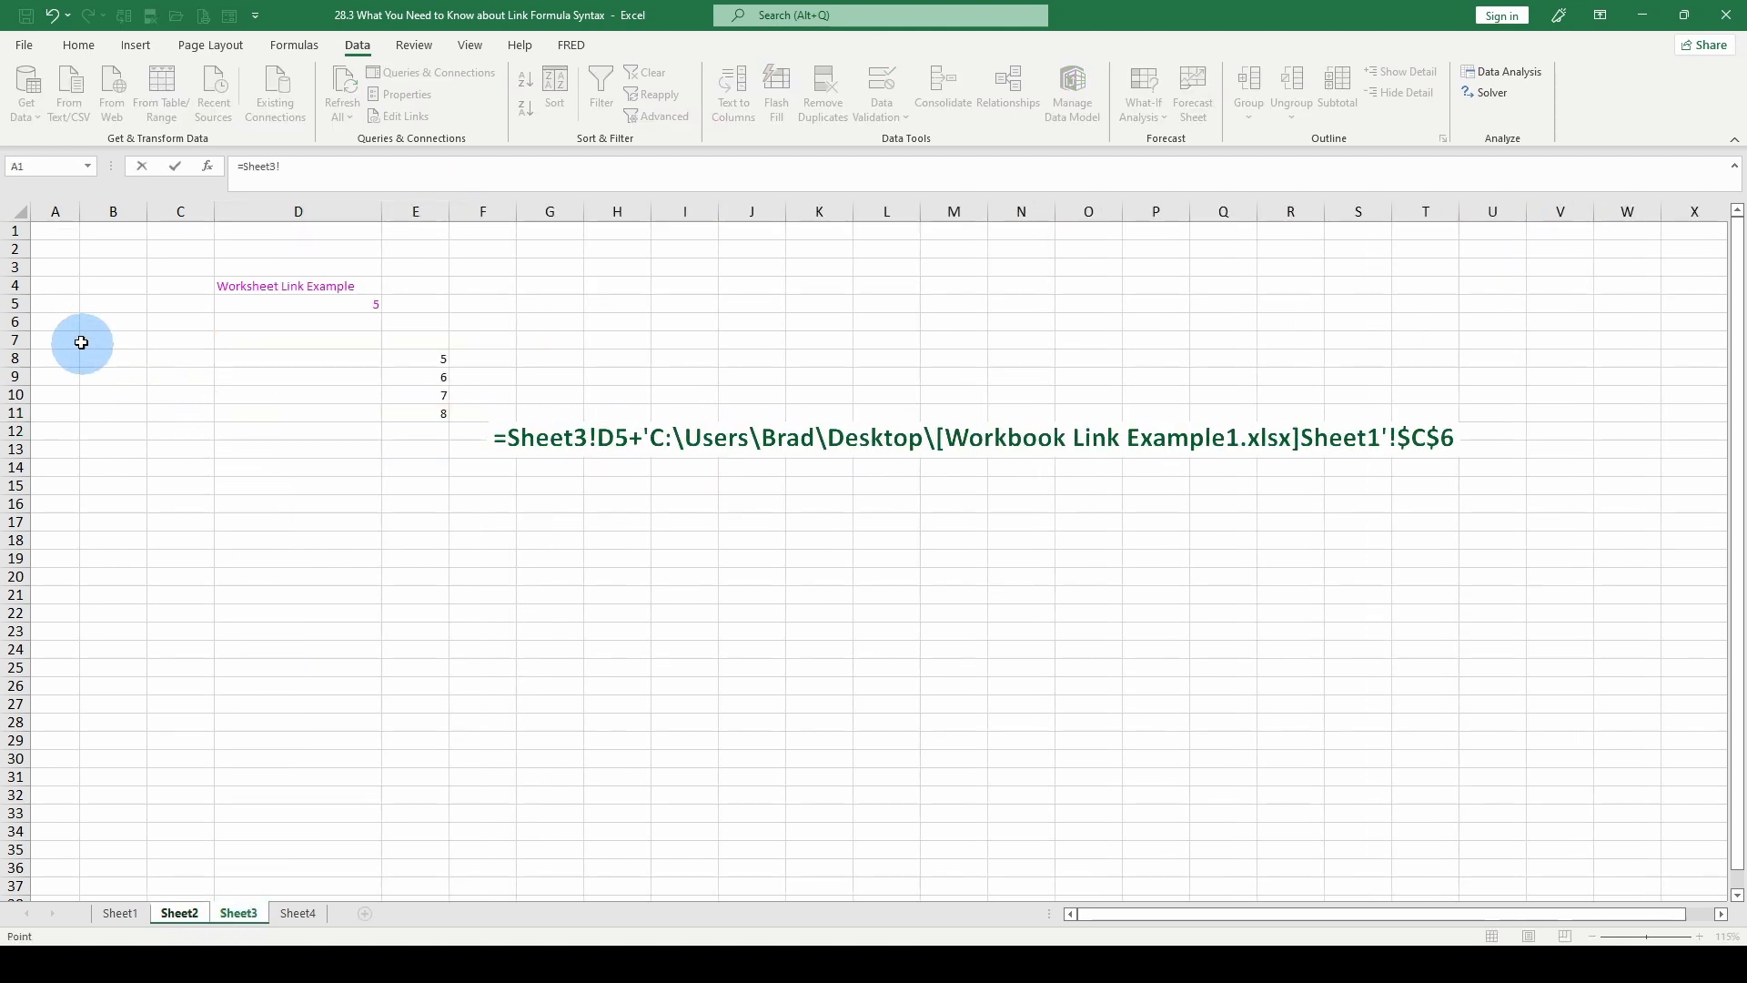
click(333, 308)
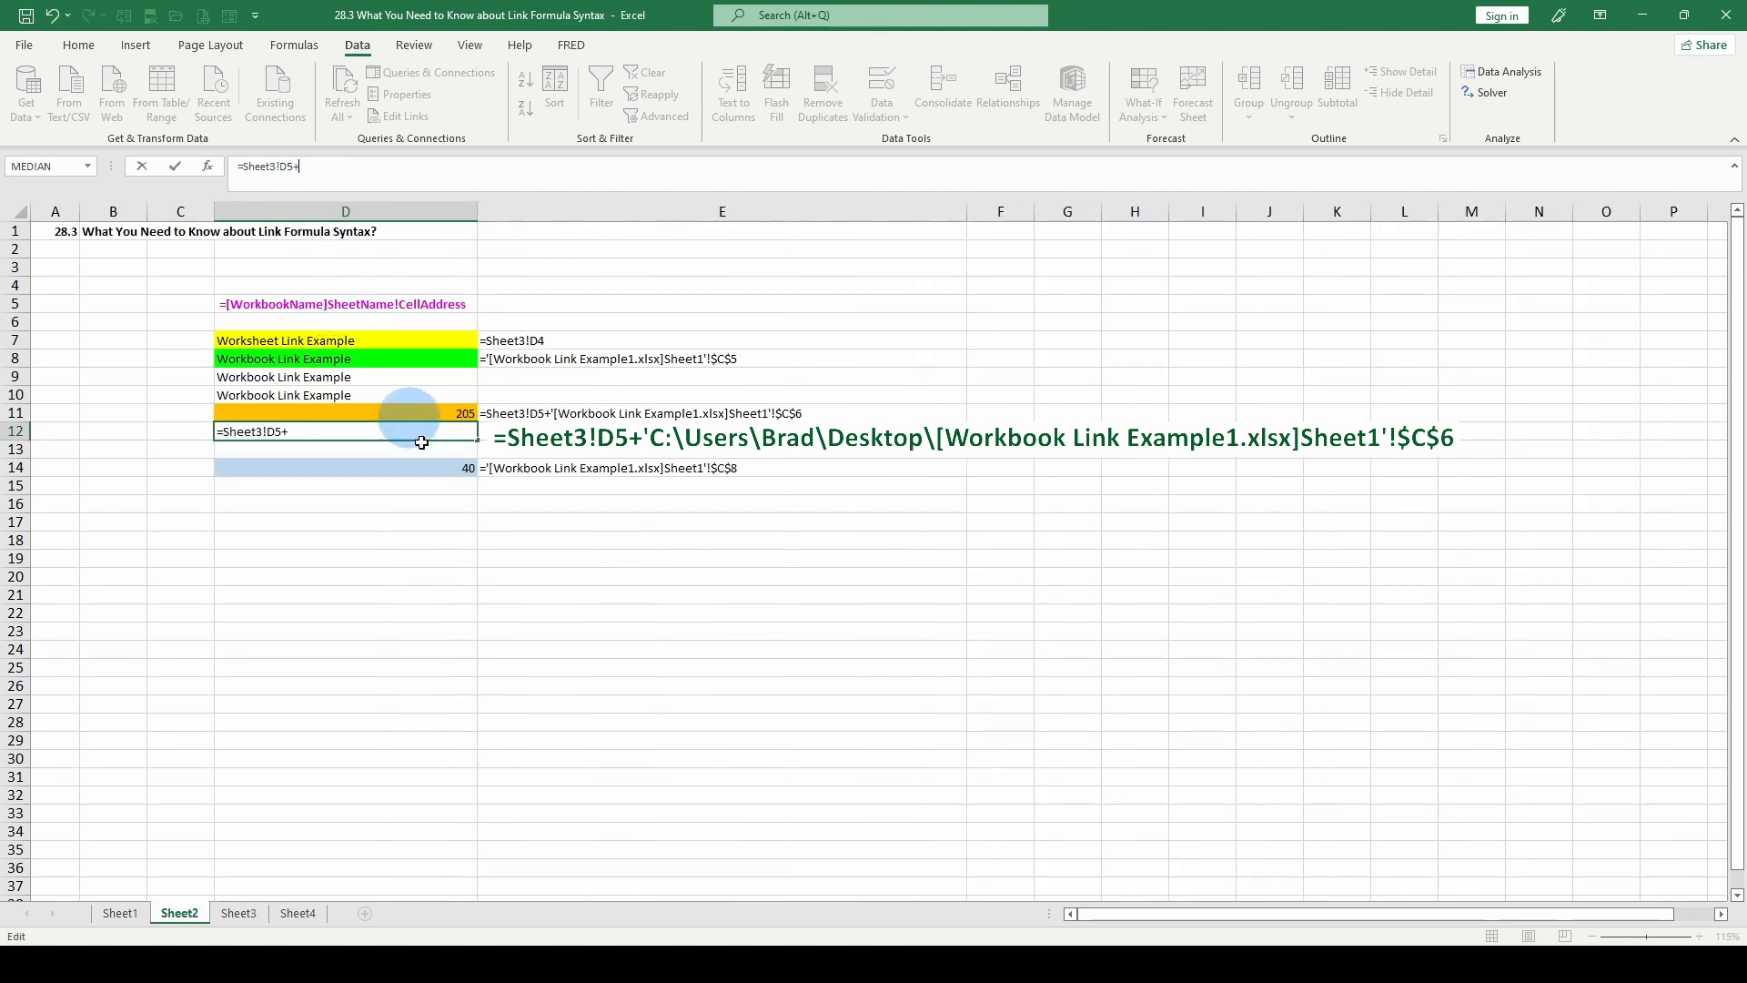
click(744, 957)
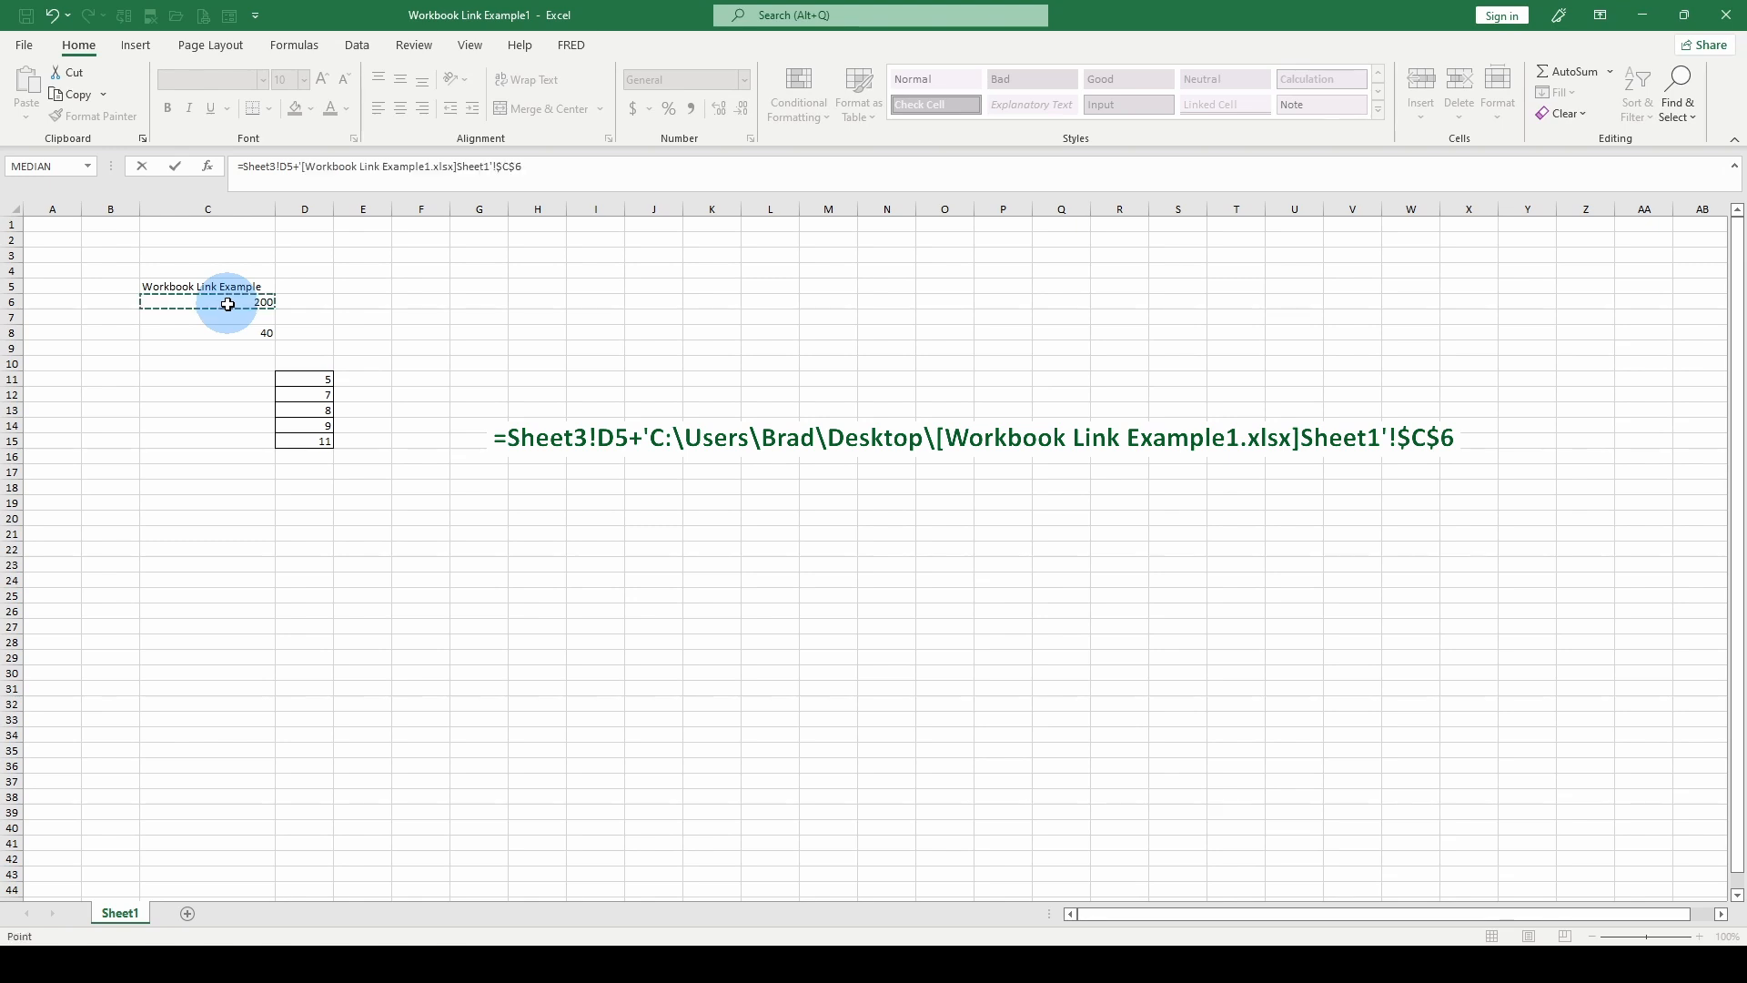
key(Return)
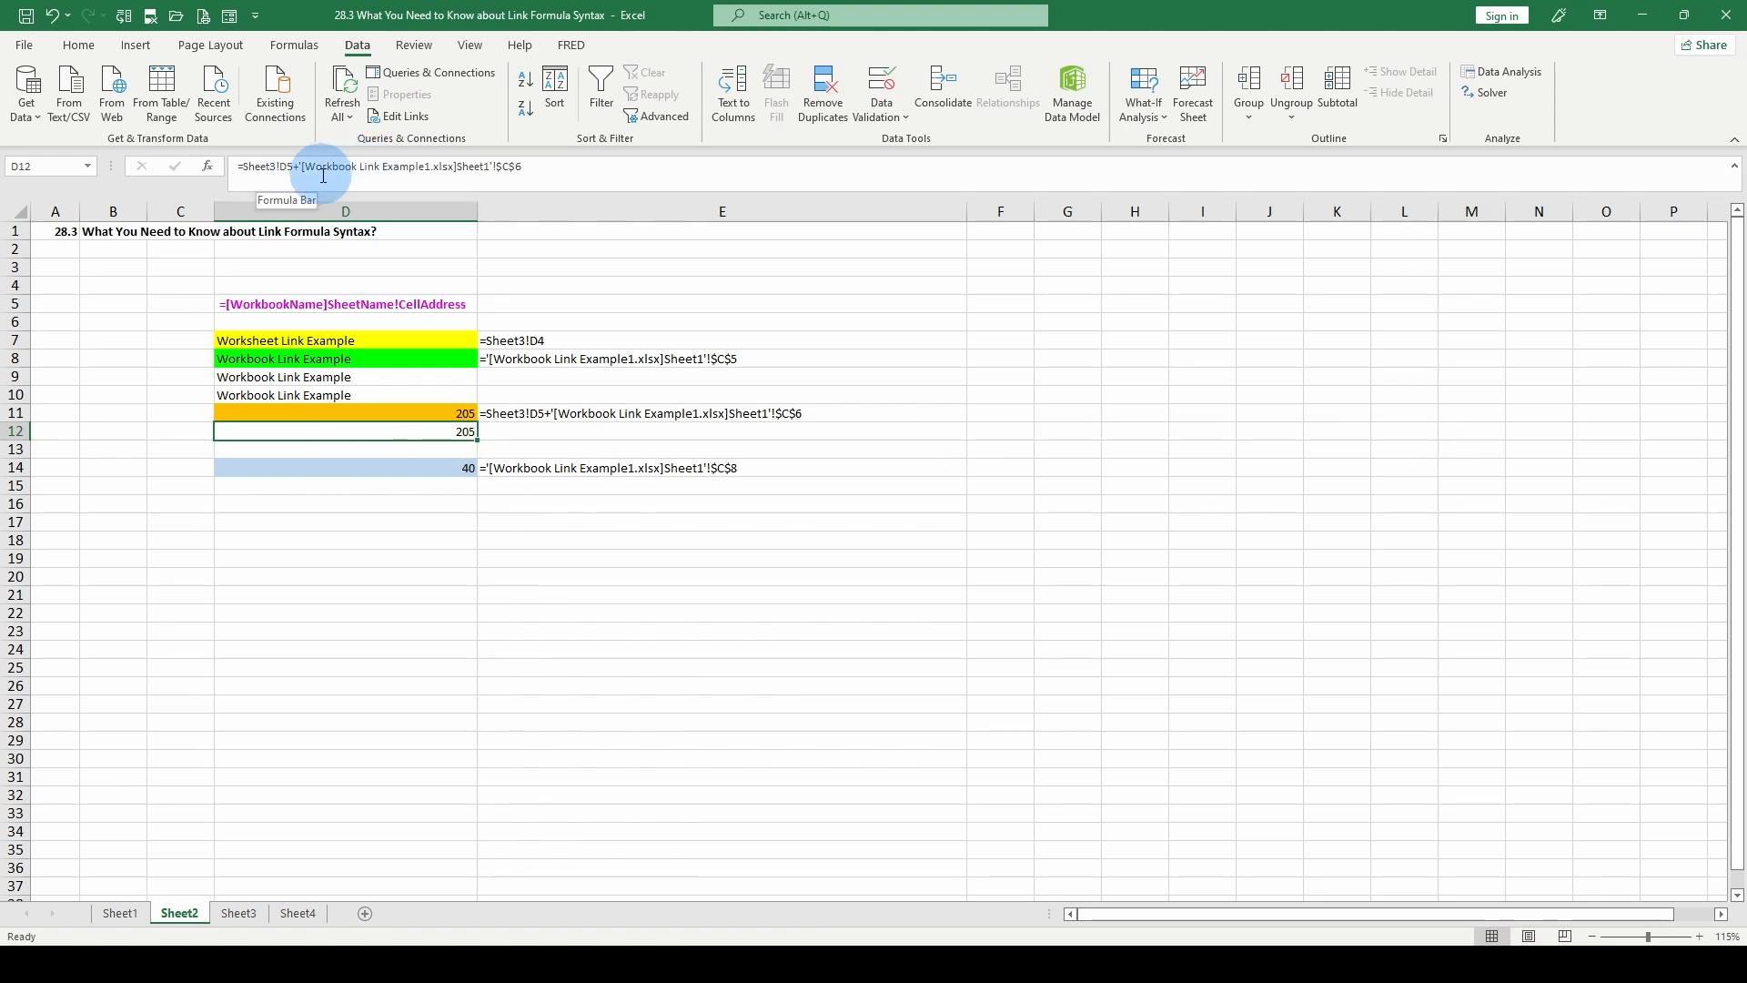
Try the wrong source name Workbook Link Example.xlsx in D12's formula without choosing a replacement file, and restore it to Workbook Link Example1.xlsx.
click(426, 167)
key(BackSpace)
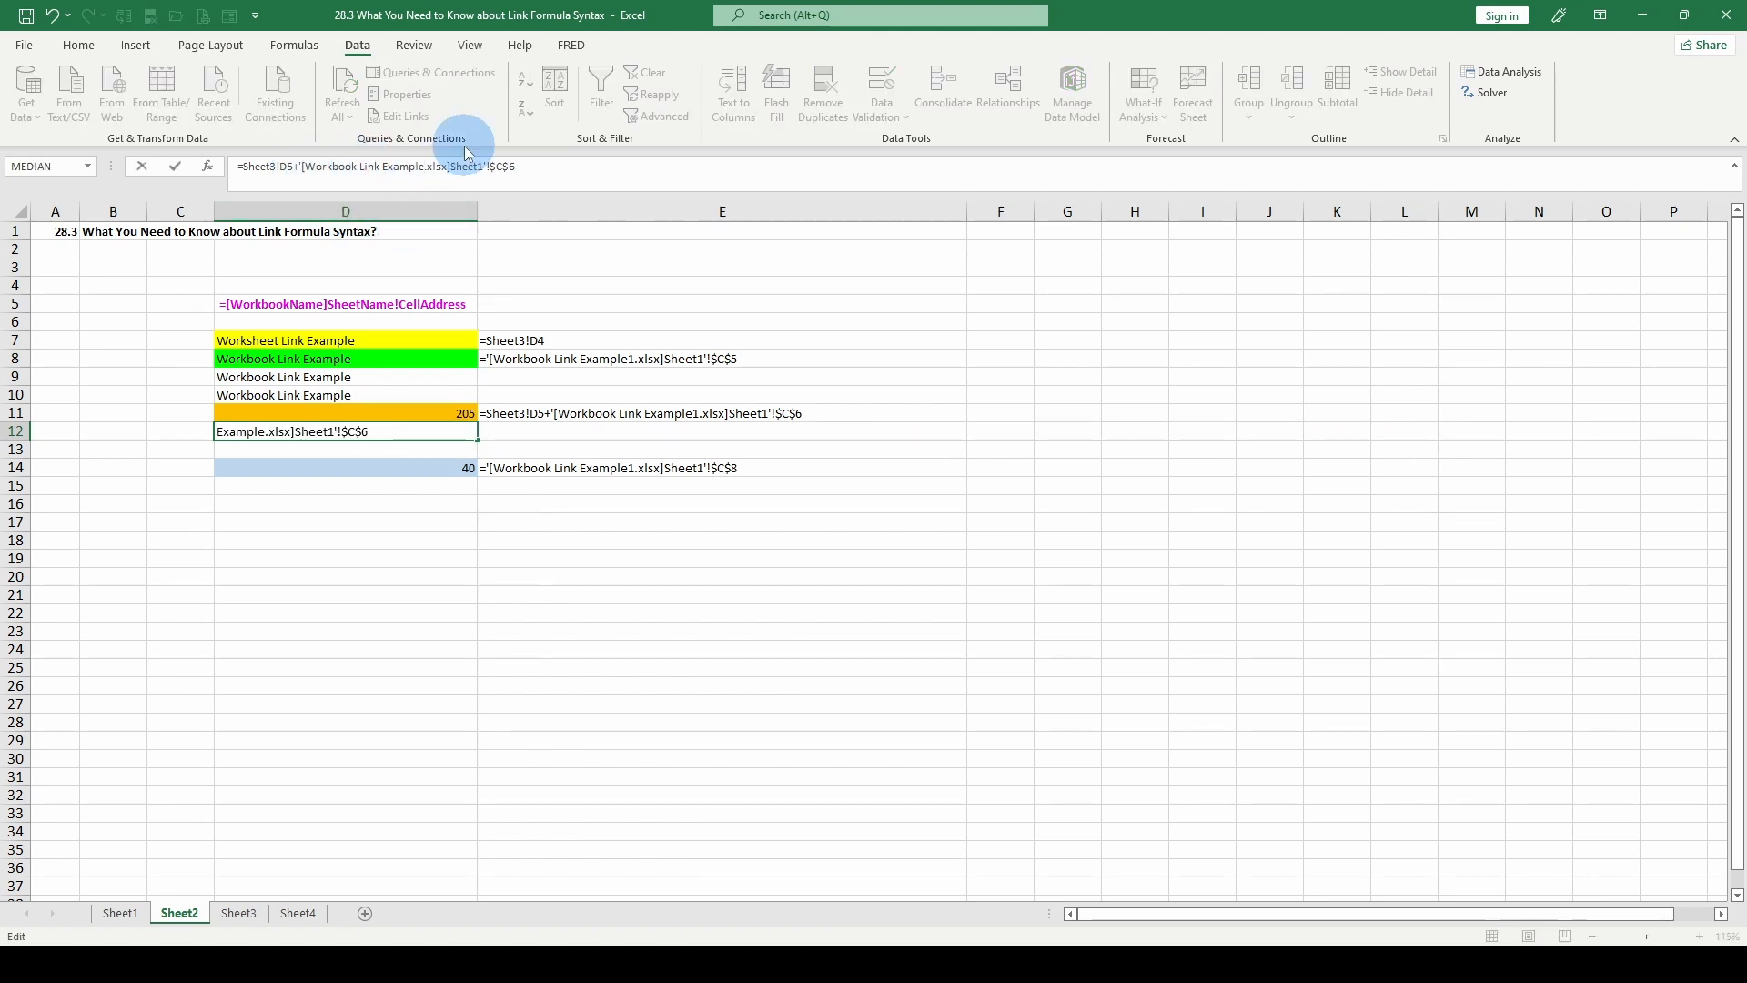
key(Return)
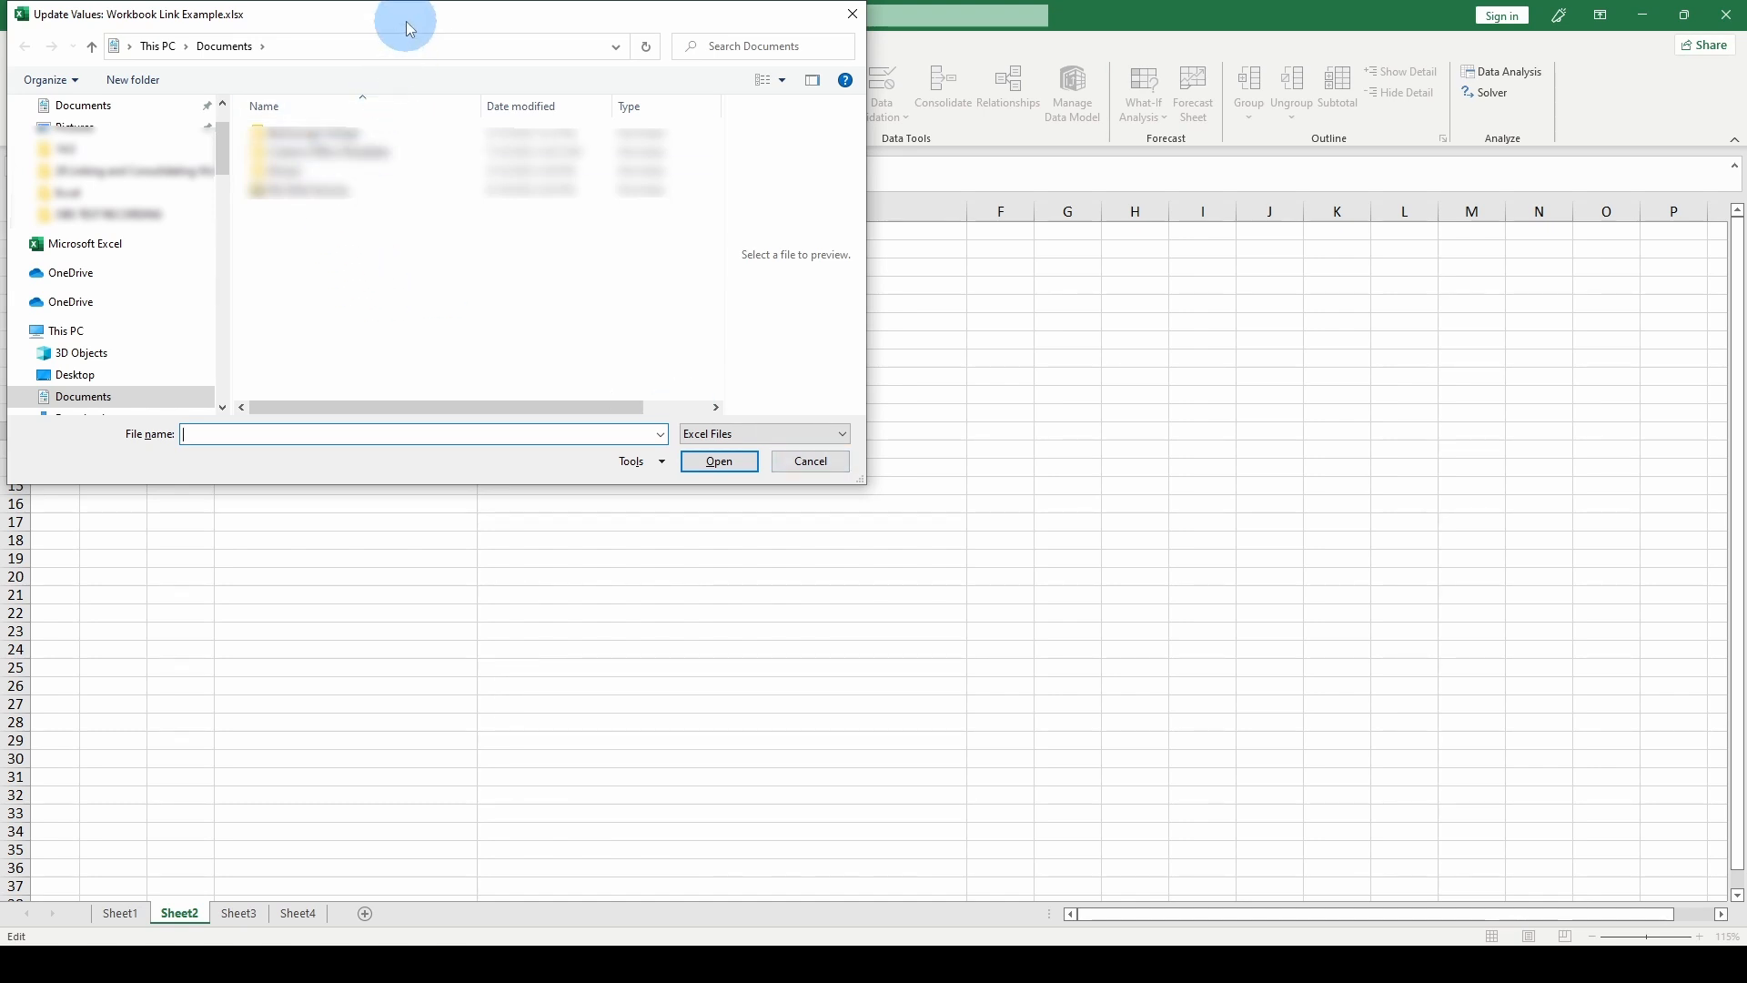
drag(407, 26, 951, 281)
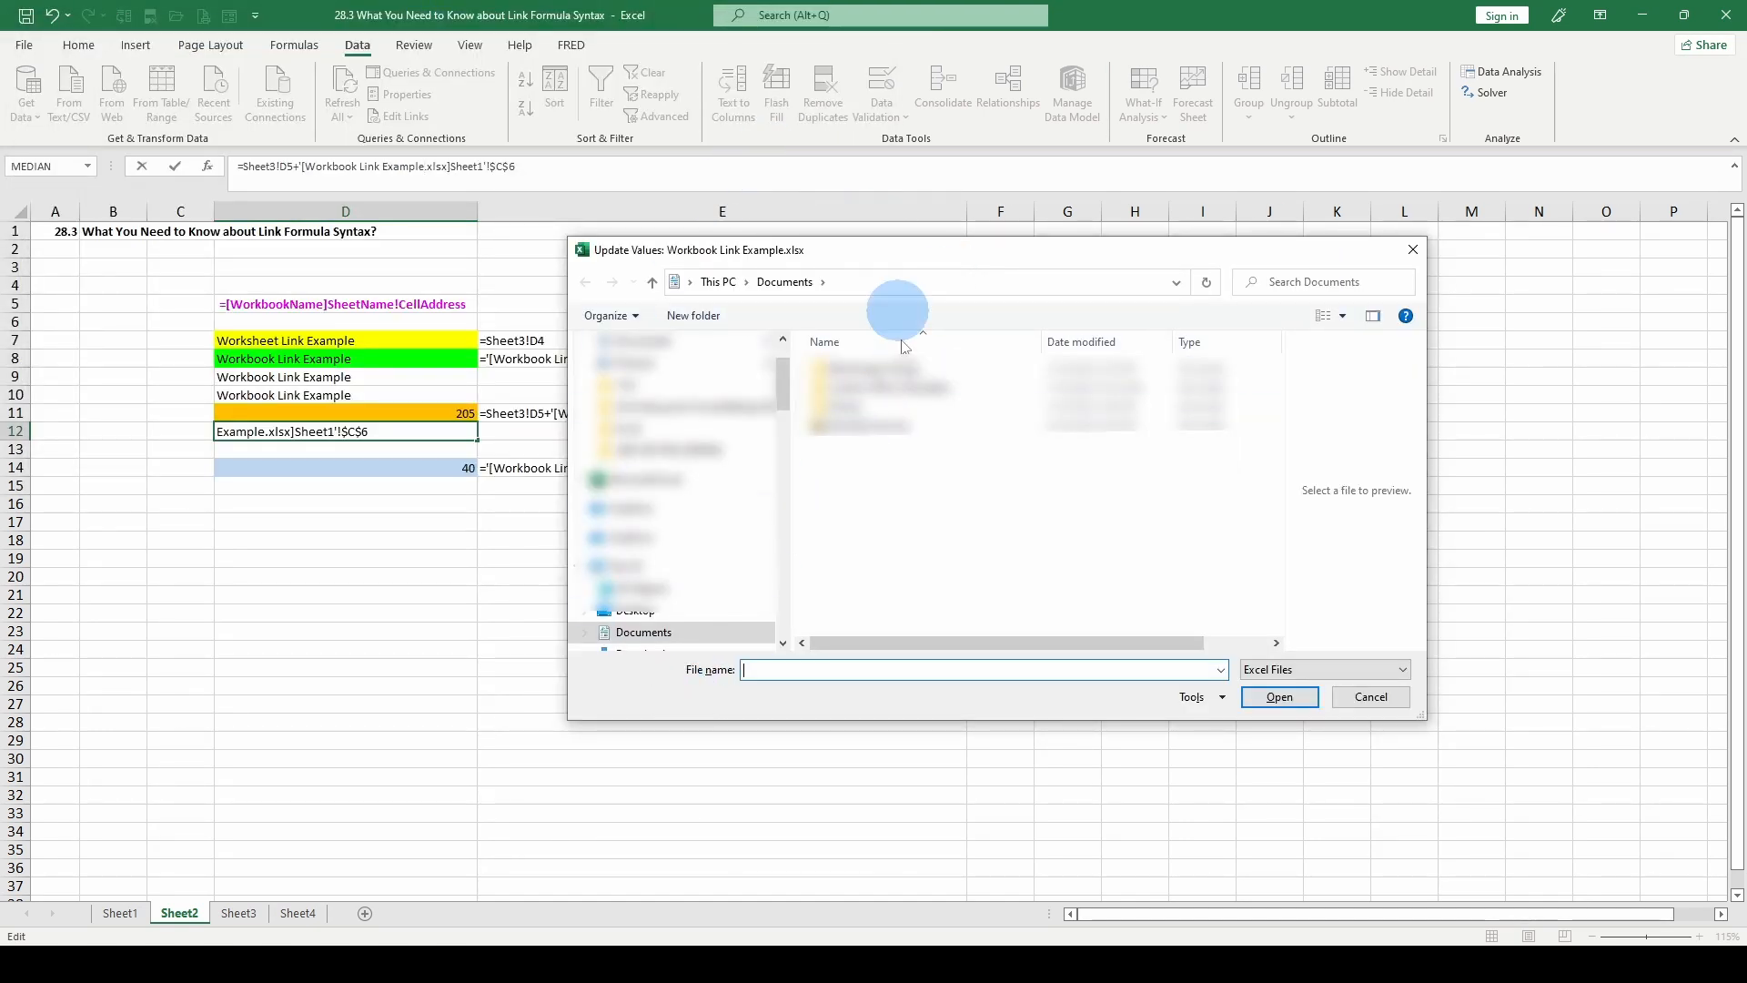
click(1370, 696)
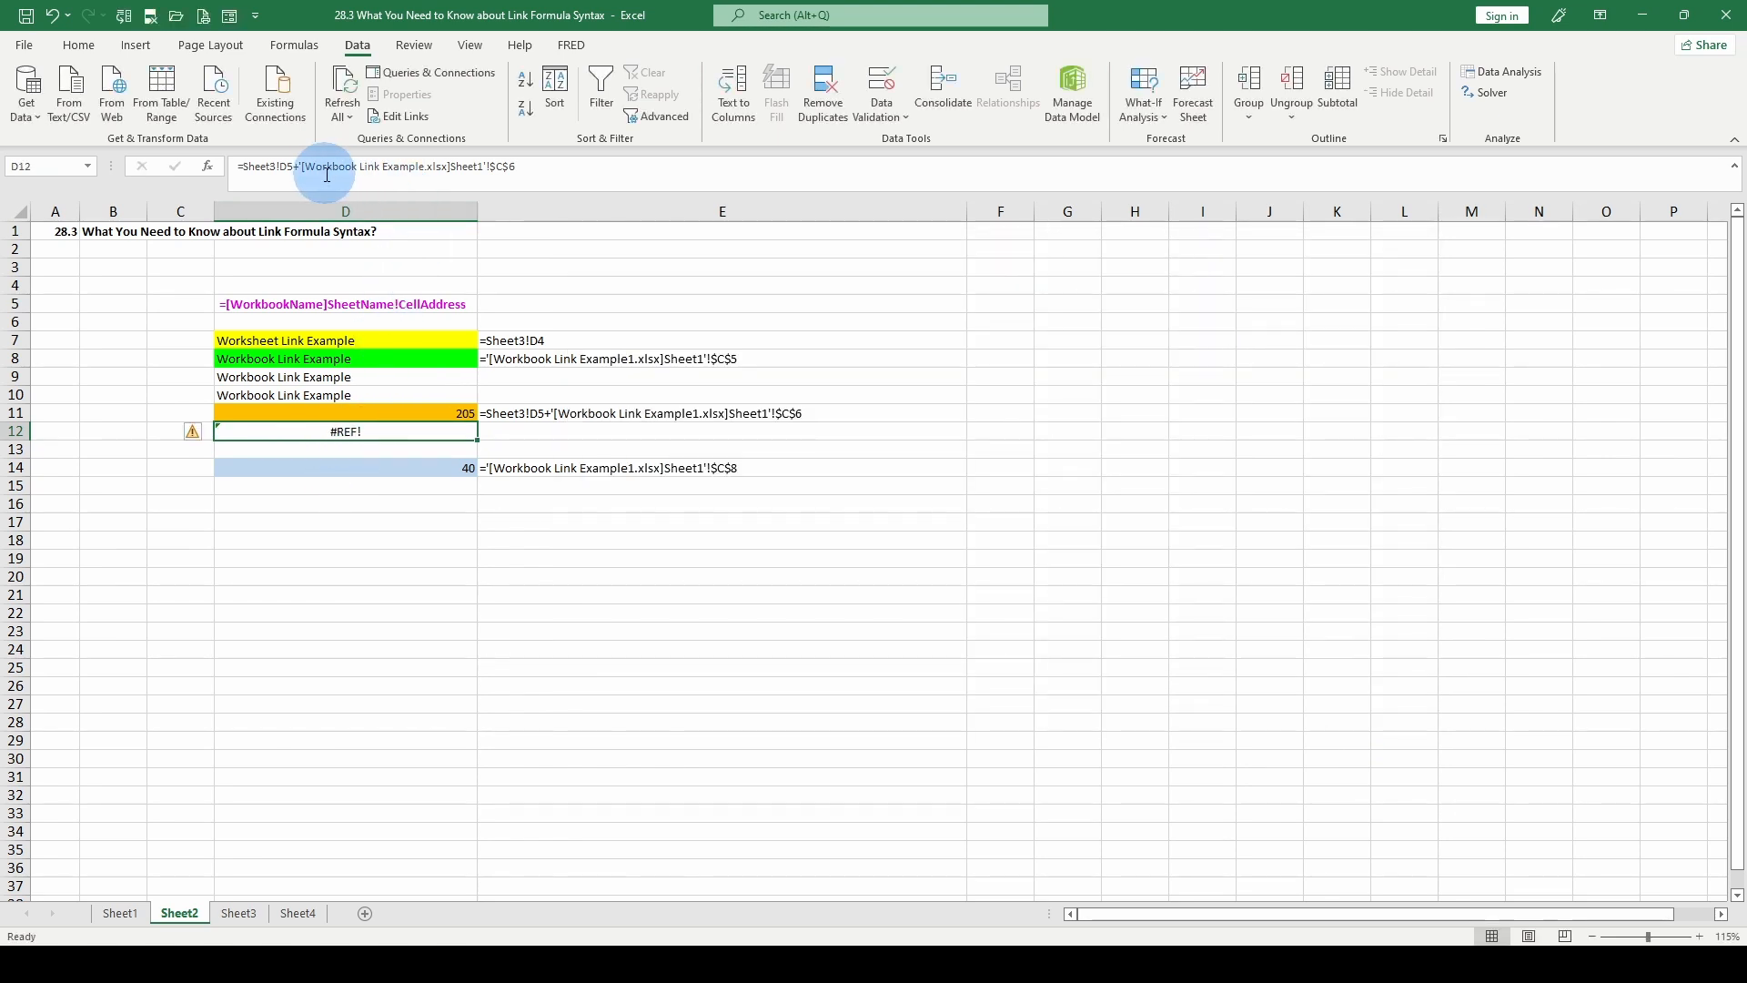
click(426, 167)
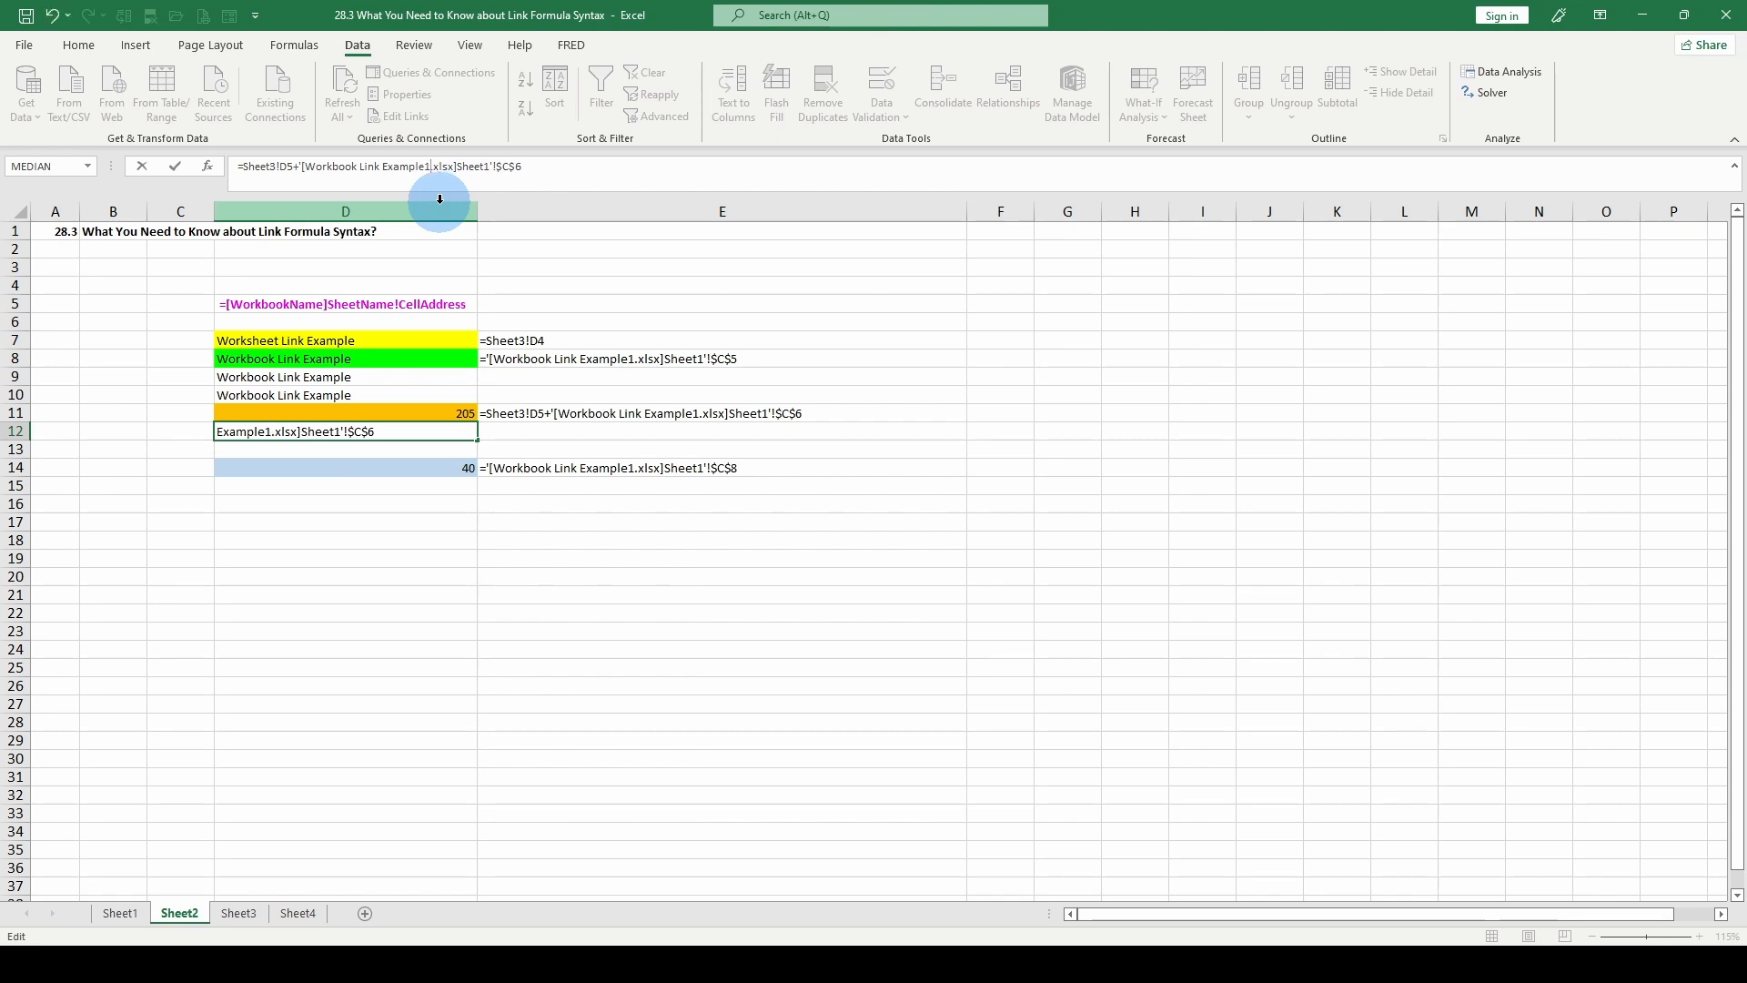
key(ctrl+Return)
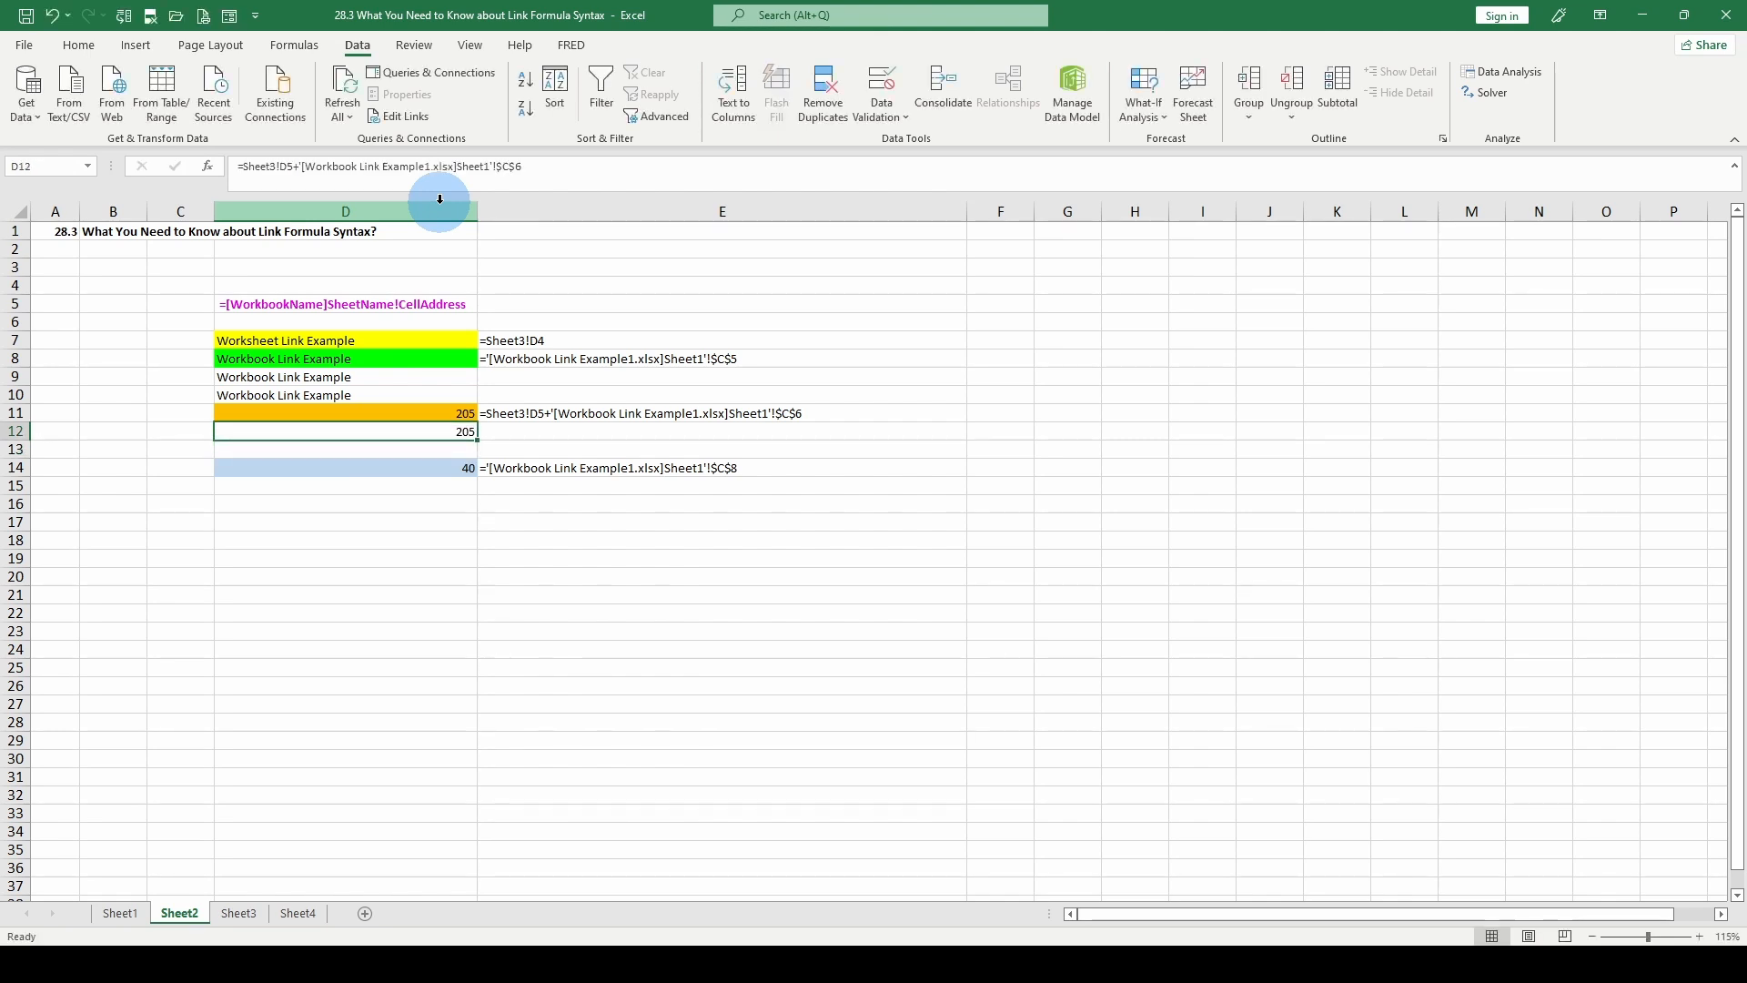
Examine the workbook link in D14 and its formula text in E14 with the source workbook open and closed.
click(422, 469)
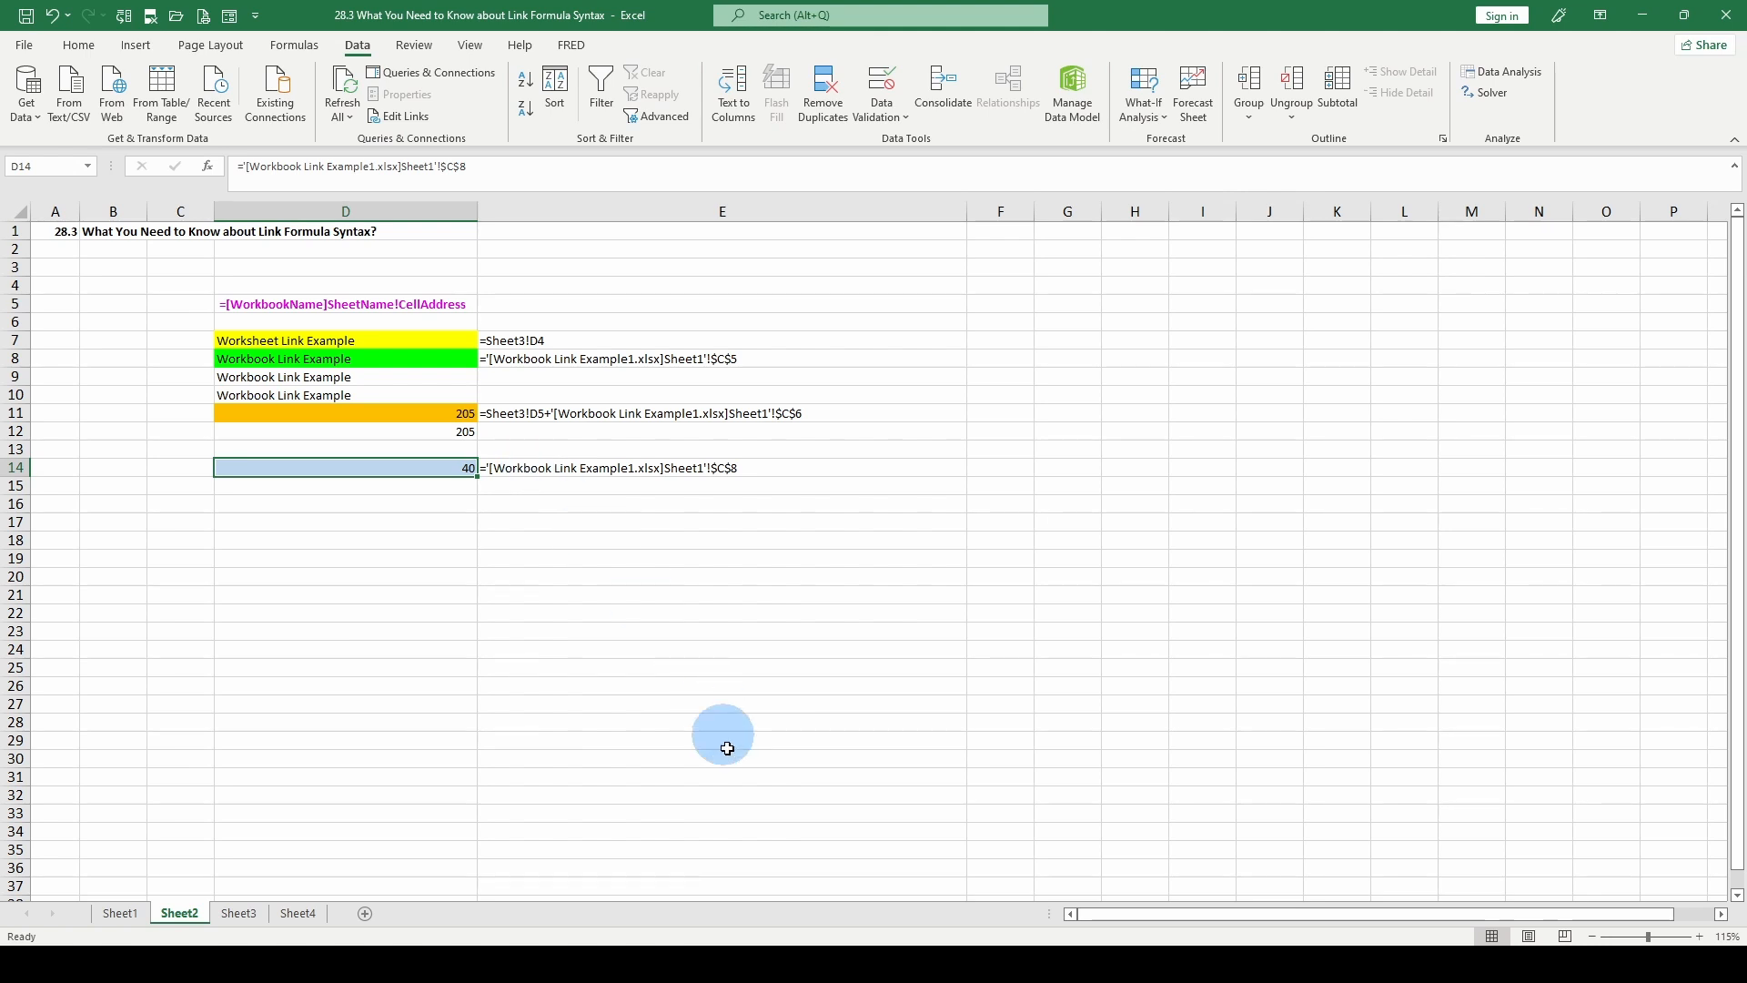
click(514, 467)
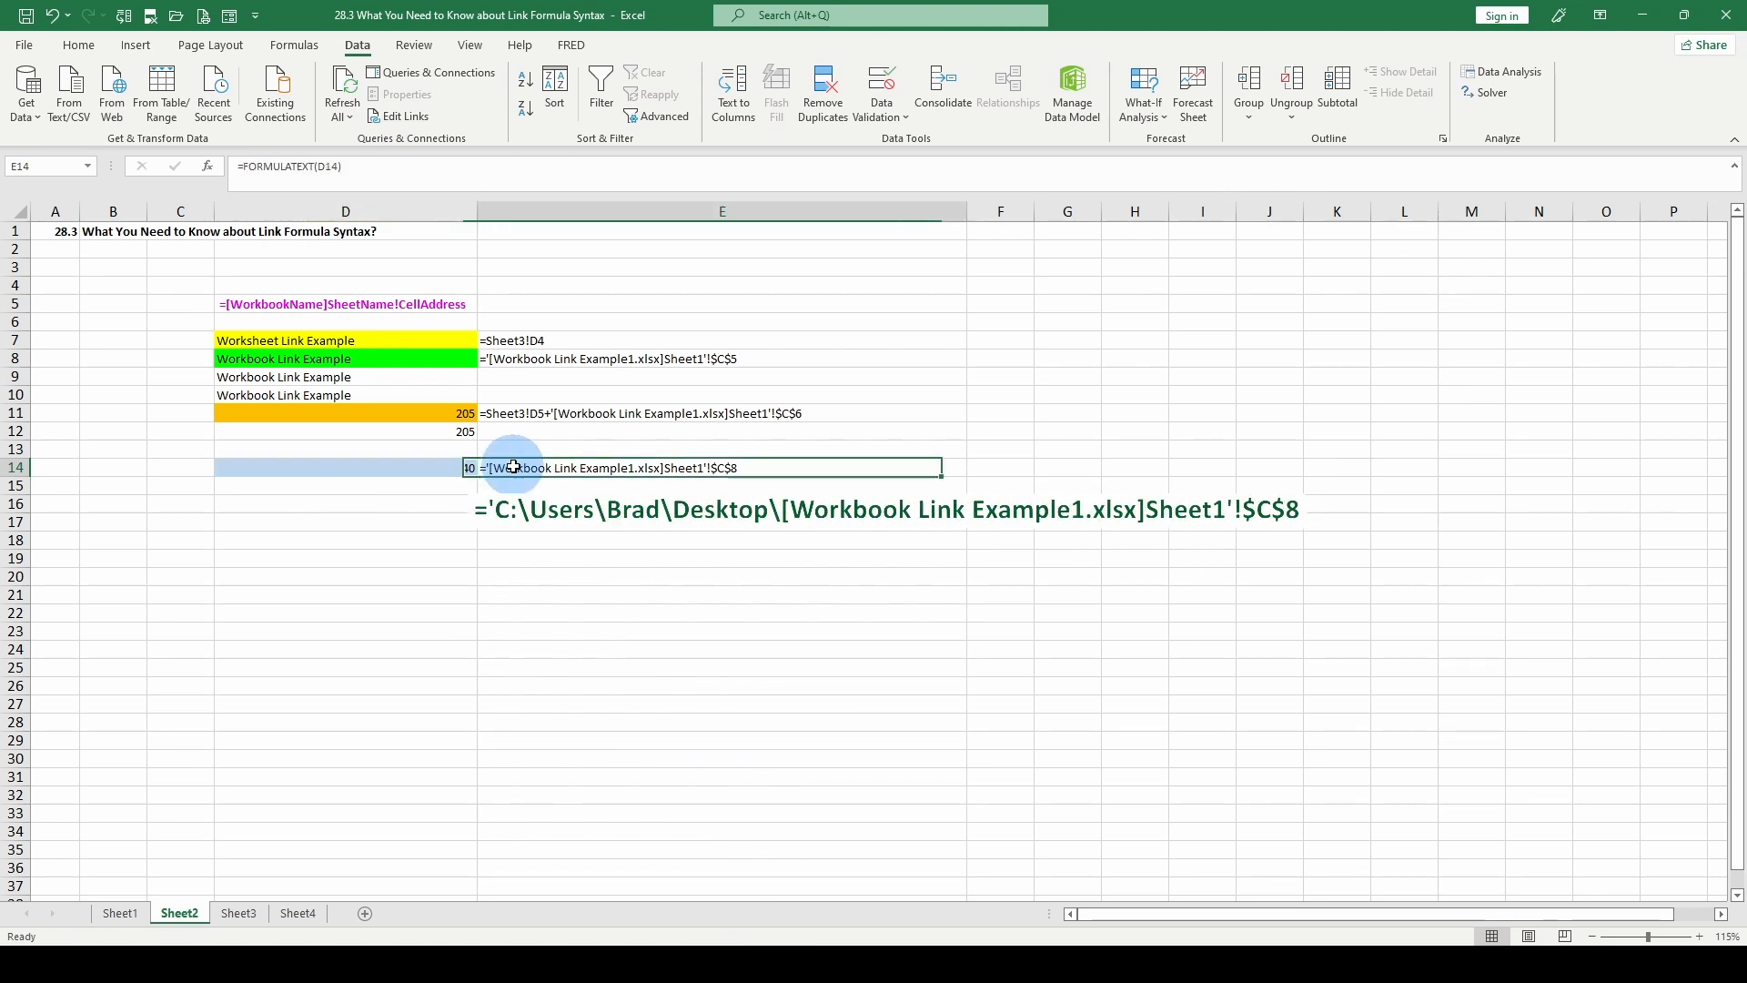
click(466, 467)
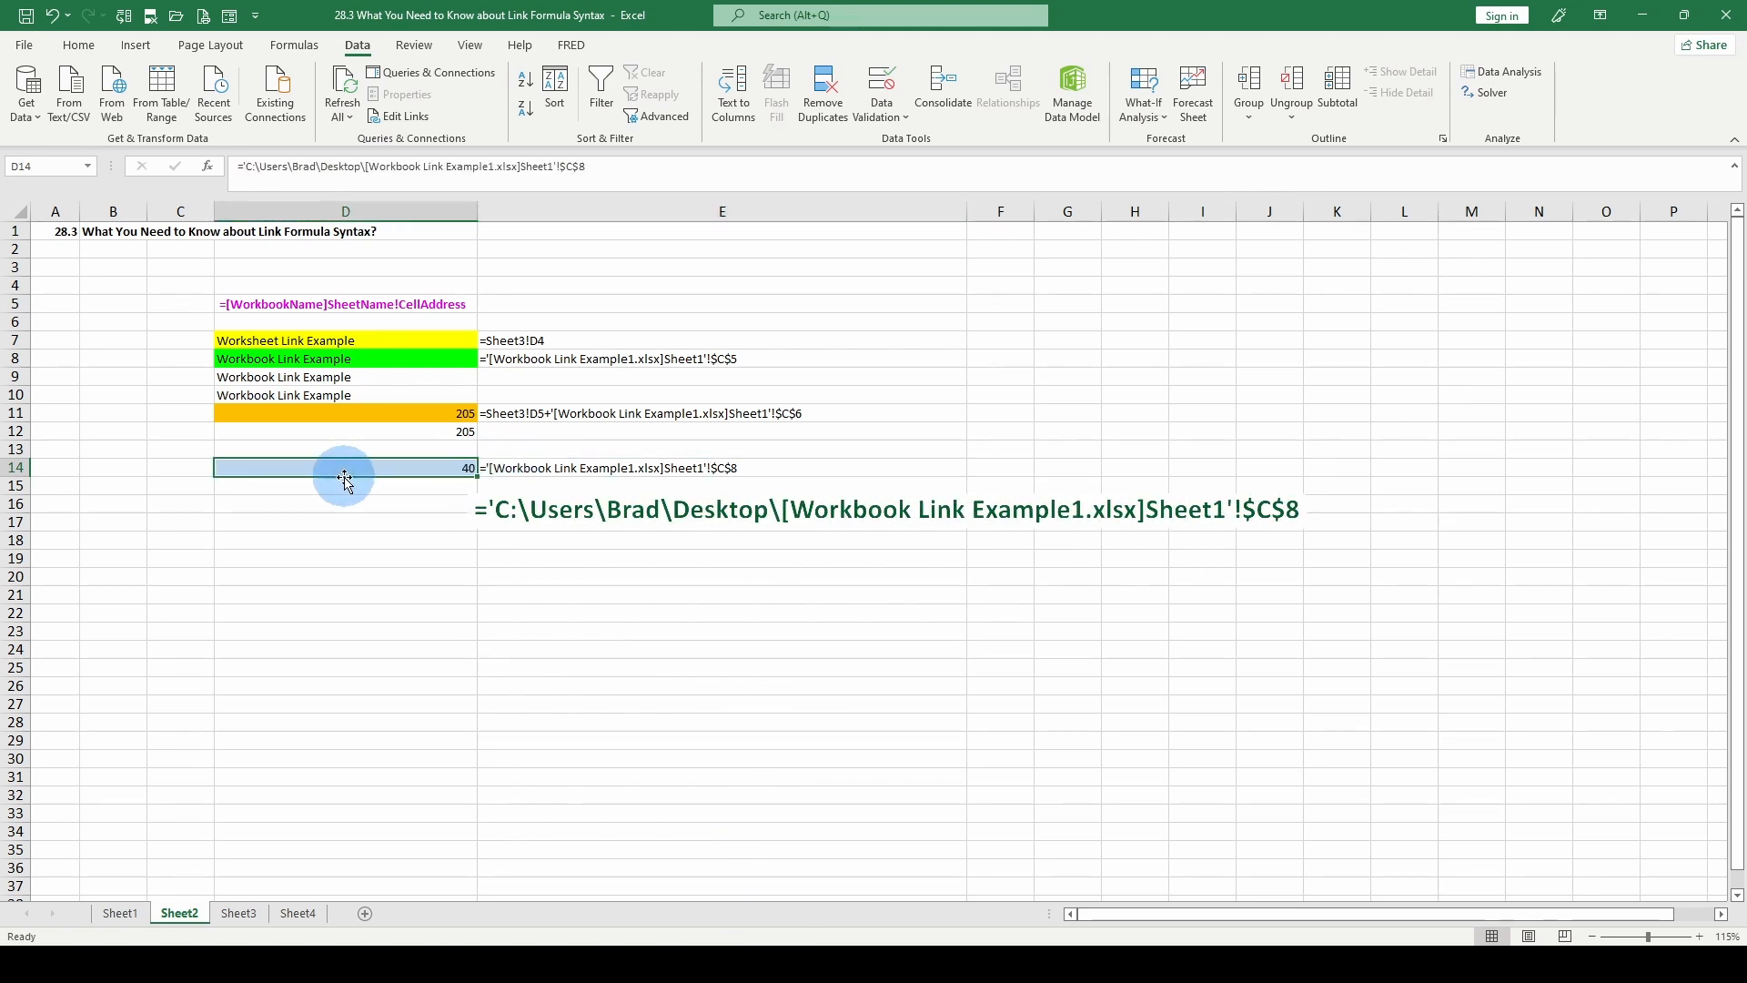
click(500, 468)
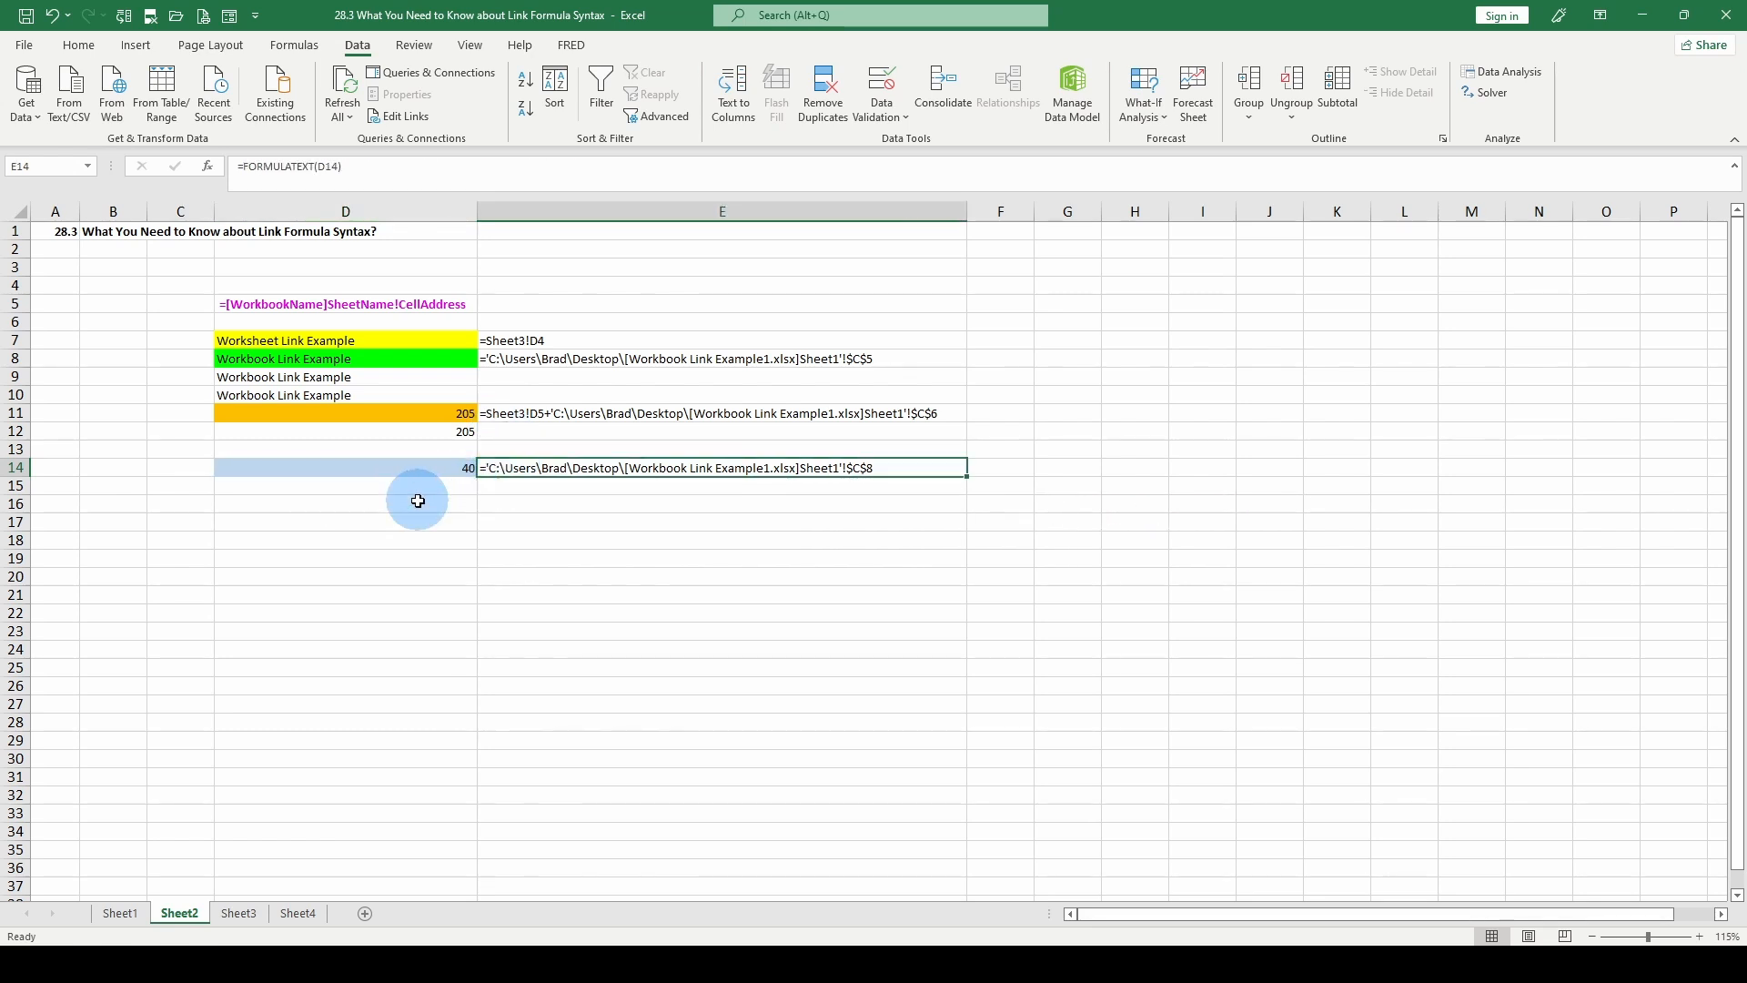